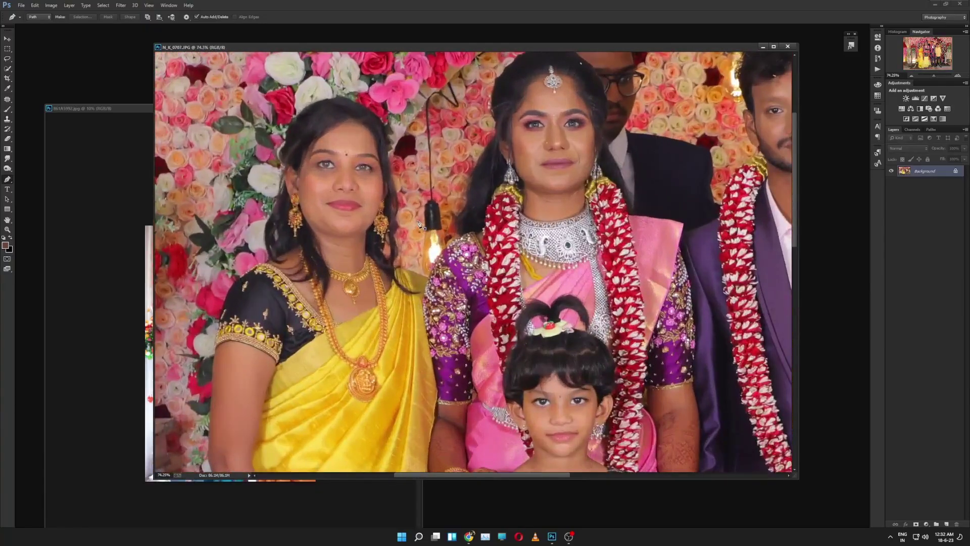
Step: Start the Pen outline path along the saree edge and down the blouse
scroll(435, 288, "up", 3)
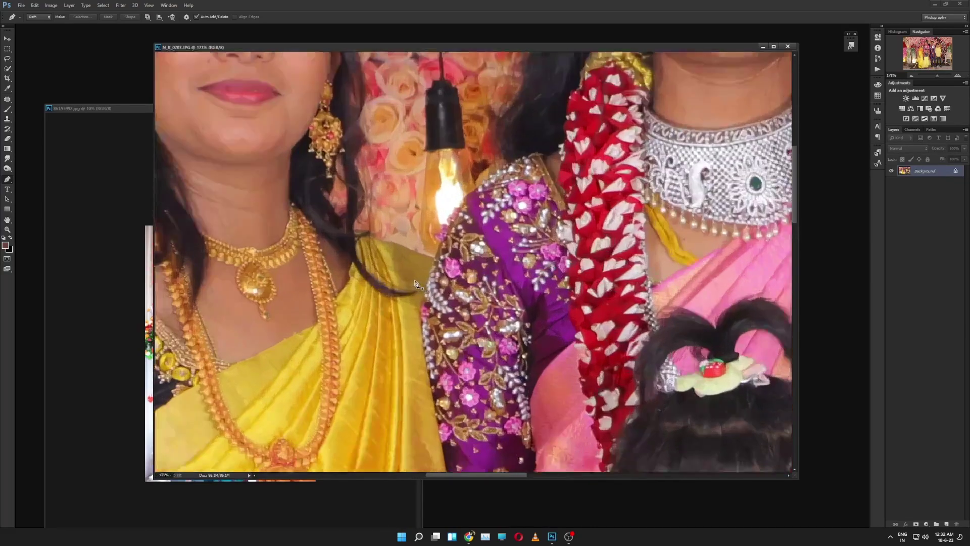
scroll(399, 242, "up", 2)
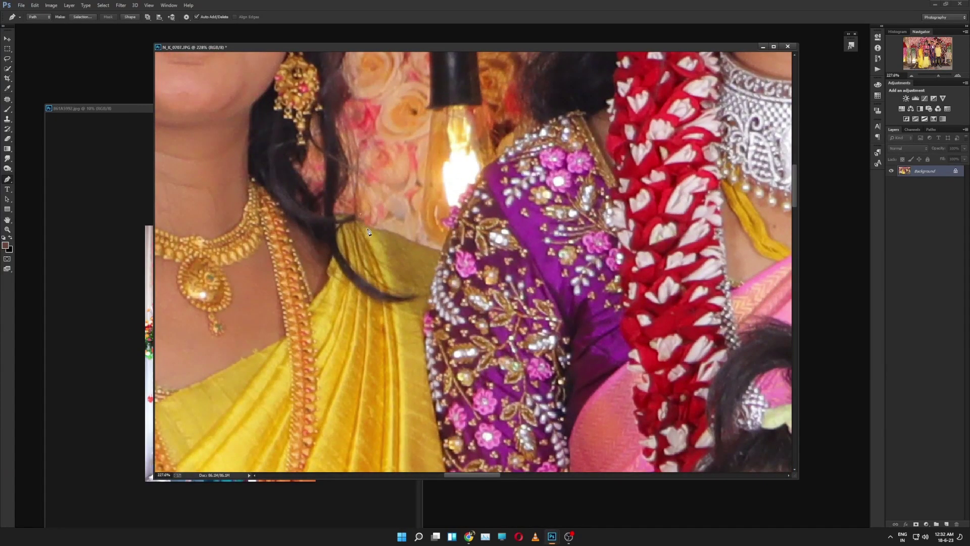
left_click(428, 248)
left_click(424, 375)
scroll(437, 422, "down", 3)
scroll(468, 191, "down", 3)
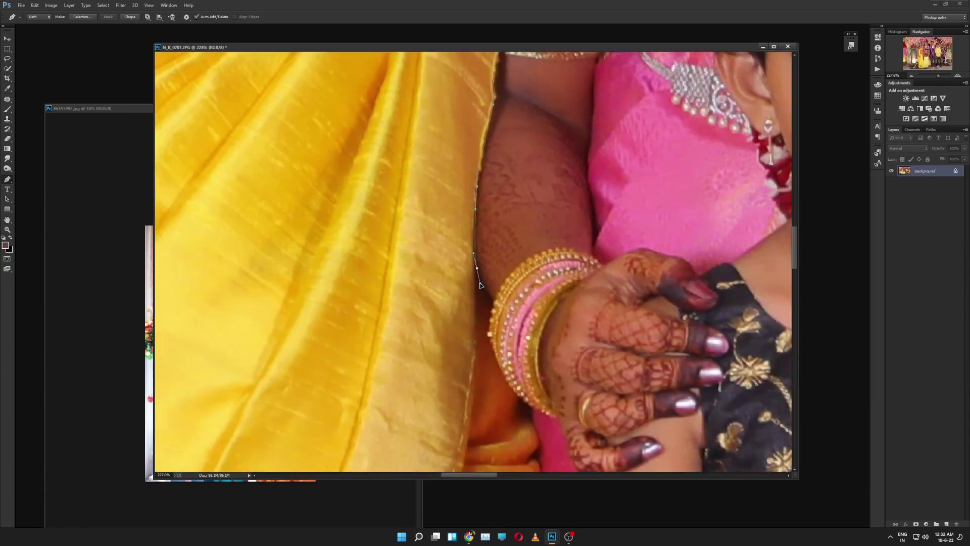
scroll(480, 285, "down", 1)
scroll(439, 193, "up", 2)
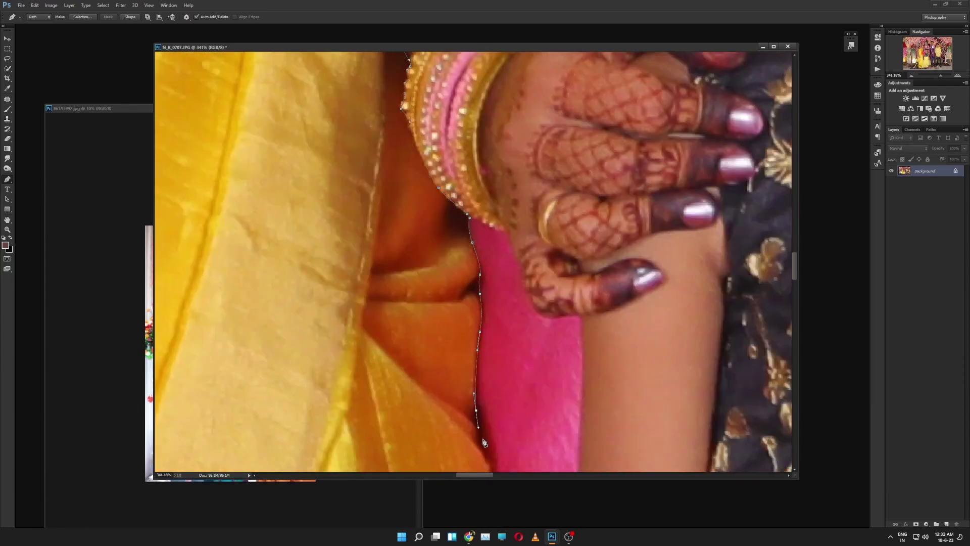
scroll(454, 288, "down", 1)
scroll(435, 329, "down", 5)
scroll(404, 248, "down", 5)
scroll(404, 243, "up", 5)
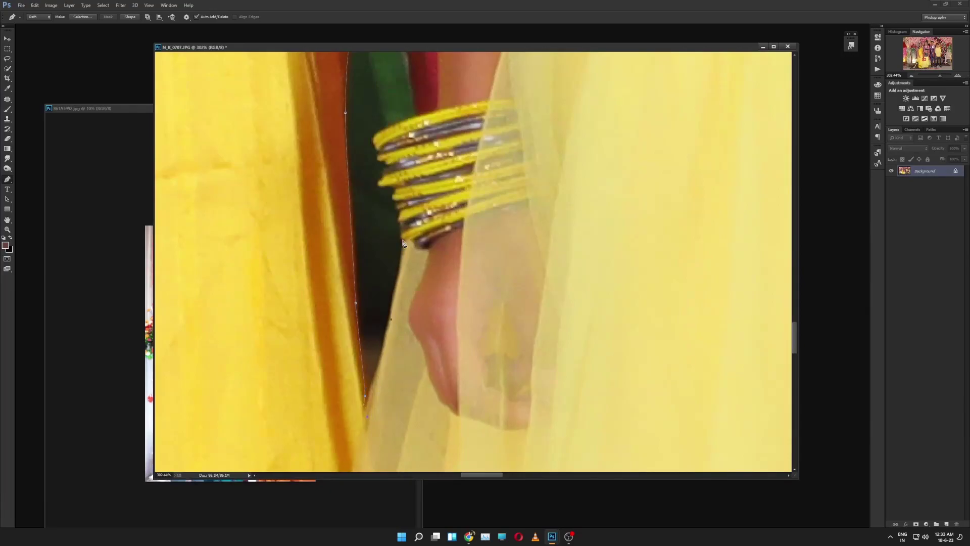
scroll(403, 243, "up", 2)
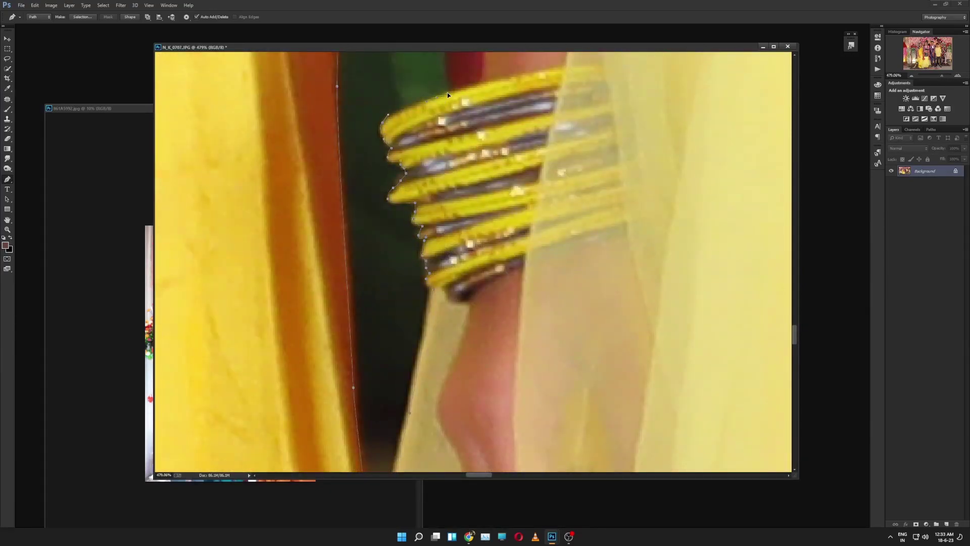
scroll(447, 95, "up", 3)
scroll(449, 151, "up", 5)
scroll(452, 202, "up", 3)
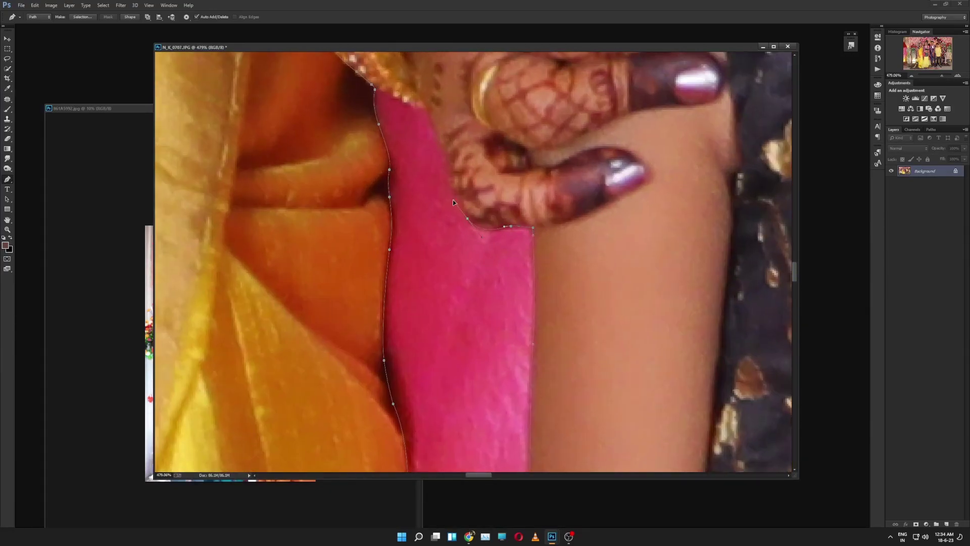
scroll(452, 203, "down", 4)
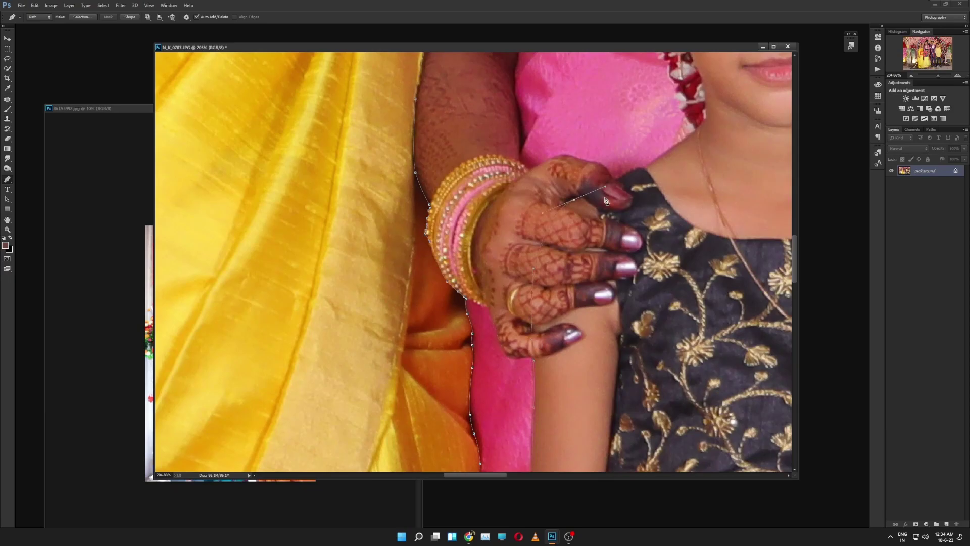
scroll(606, 200, "up", 2)
scroll(606, 192, "down", 3)
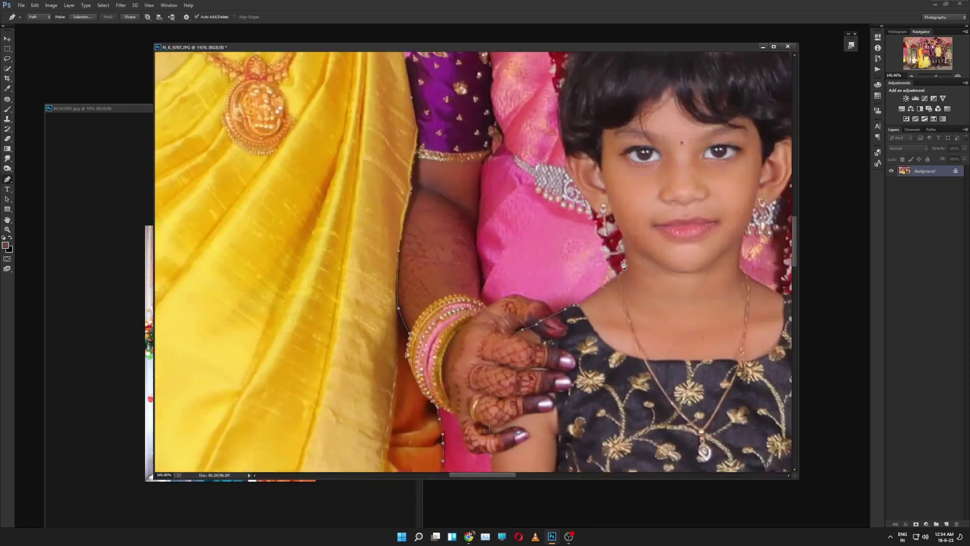
scroll(555, 217, "up", 3)
scroll(540, 223, "up", 1)
scroll(532, 271, "down", 4)
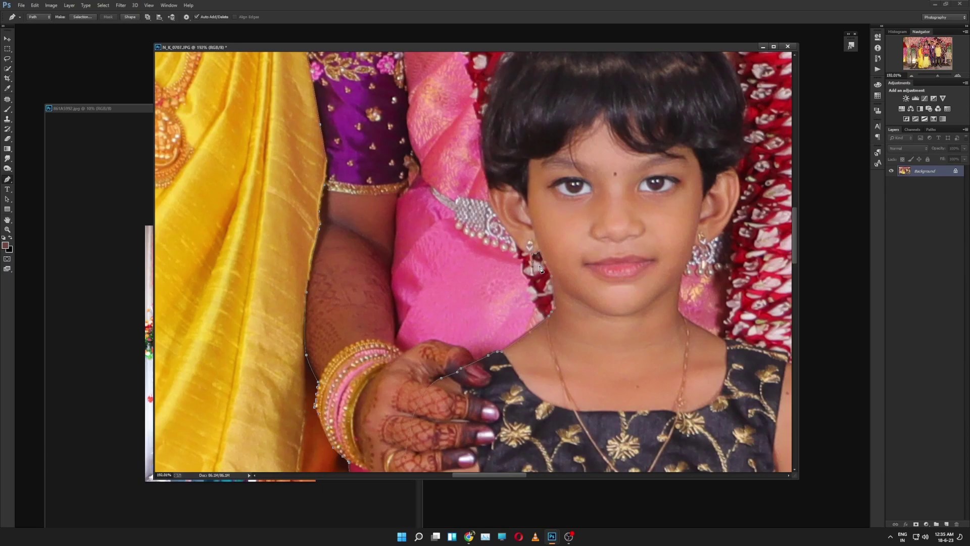
scroll(538, 270, "up", 1)
Step: Curve the path around the top and side of the girl's hair
left_click_drag(495, 216, 485, 323)
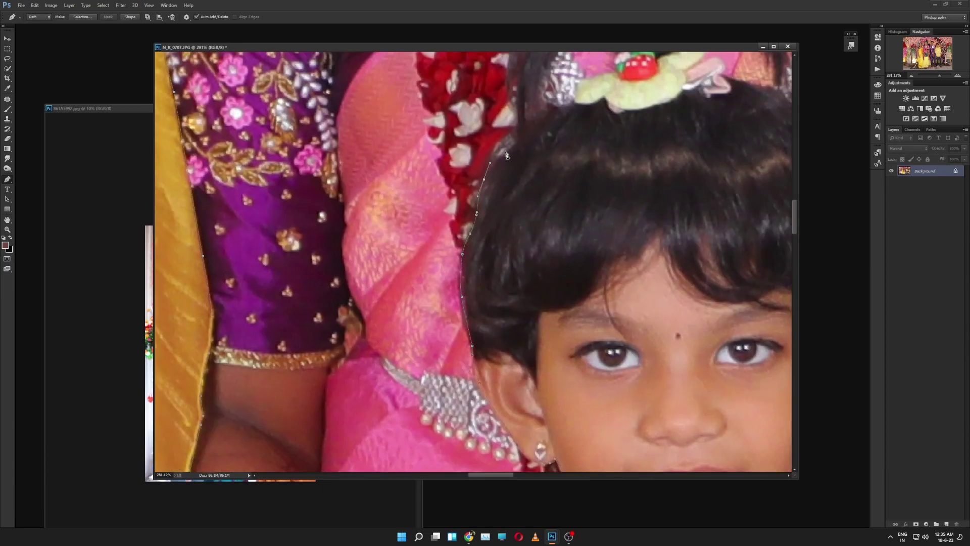
left_click_drag(505, 154, 460, 333)
left_click(472, 259)
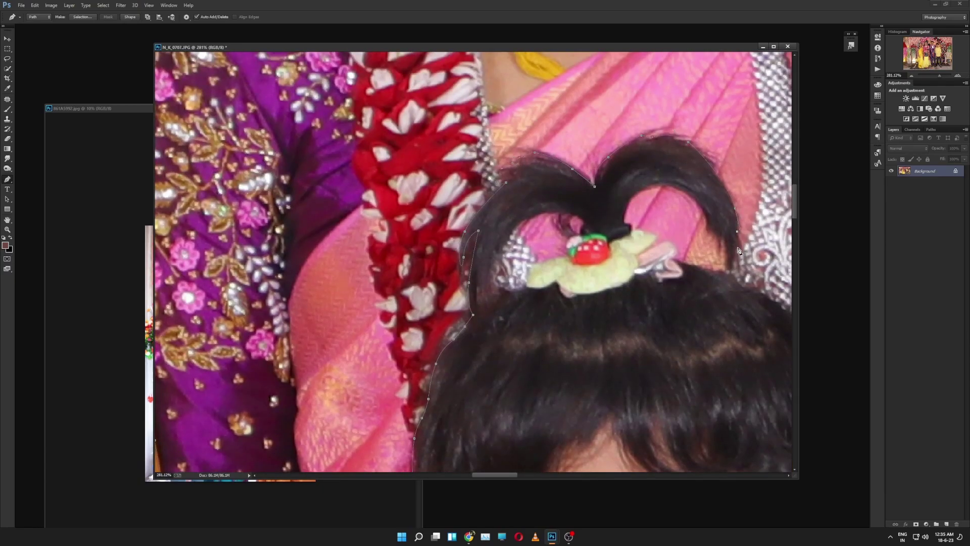
left_click_drag(679, 251, 474, 142)
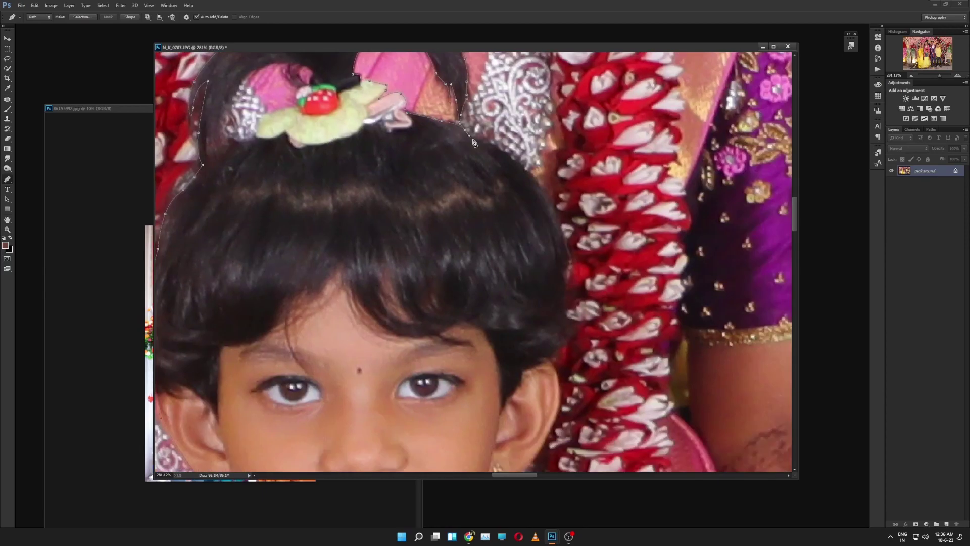
left_click_drag(566, 297, 587, 138)
left_click(572, 195)
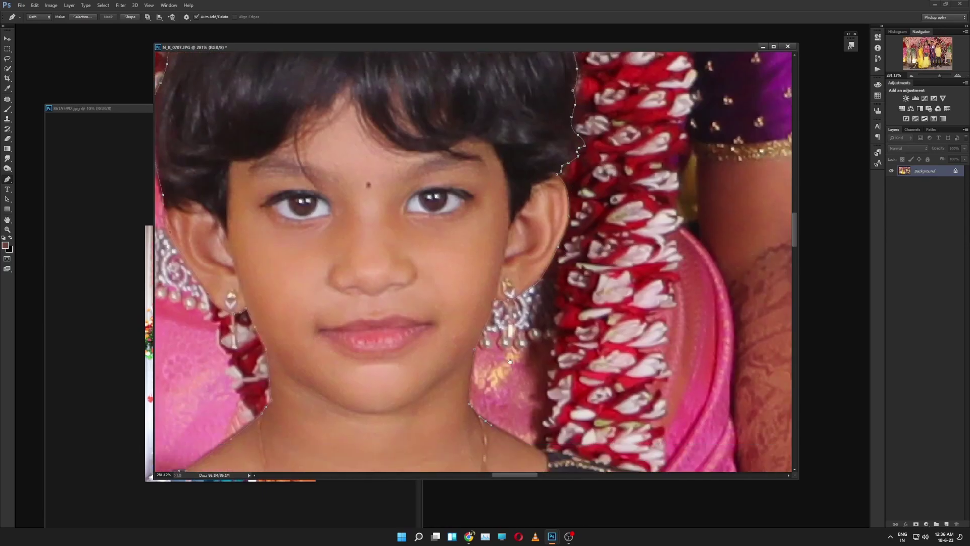
Step: Continue the path down the girl's shoulder, past her bangled wrist toward the hem
left_click_drag(485, 379, 394, 196)
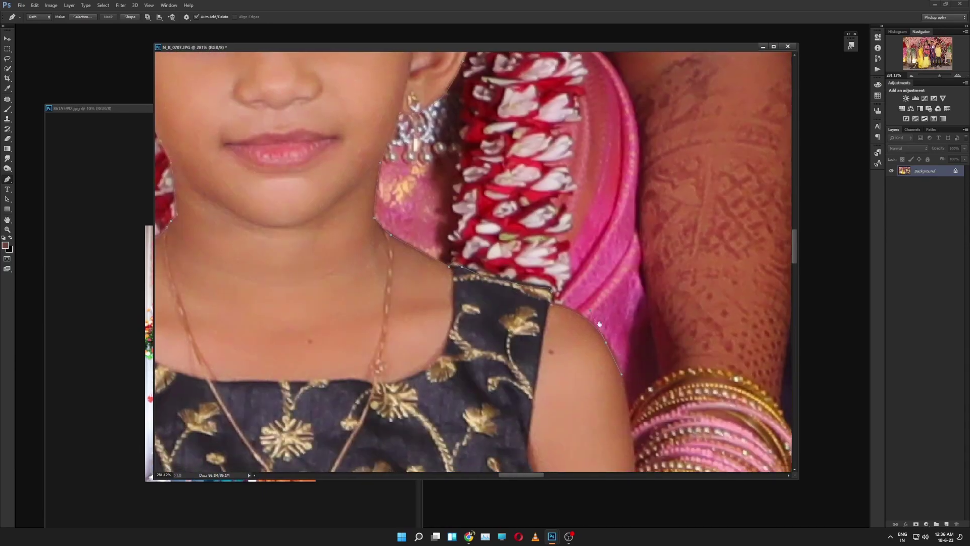
left_click_drag(621, 460, 495, 233)
scroll(495, 233, "down", 5)
left_click_drag(554, 337, 559, 360)
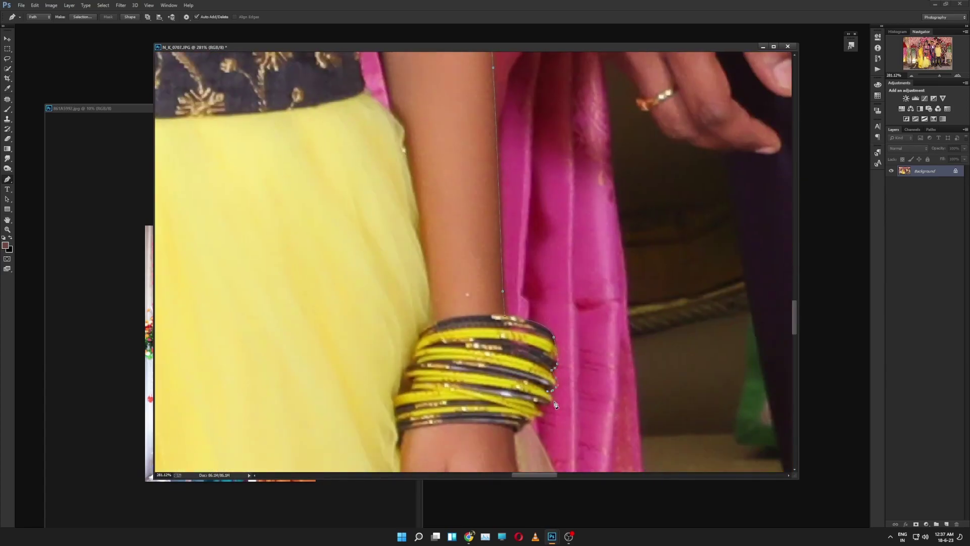
scroll(536, 418, "down", 5)
scroll(525, 343, "down", 3, "alt")
scroll(514, 258, "up", 4, "alt")
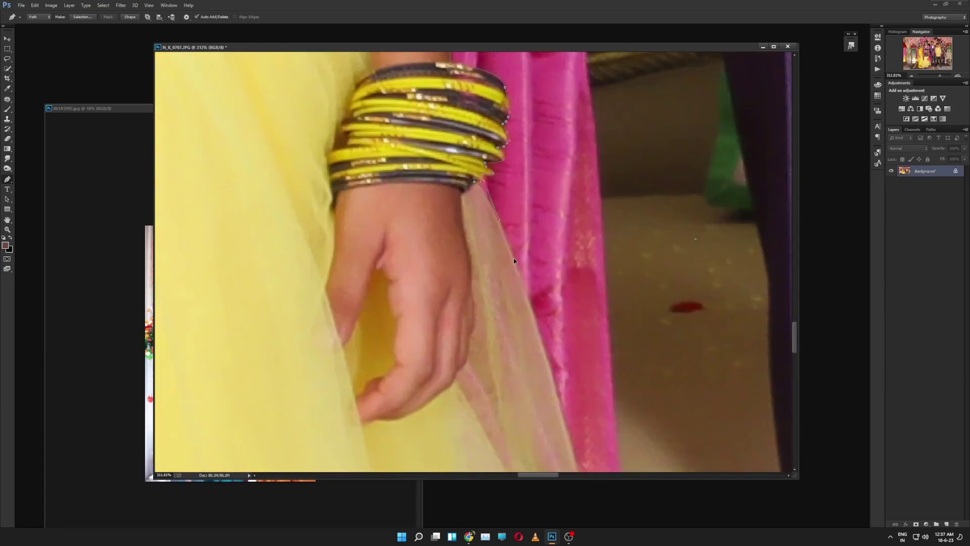
scroll(488, 280, "down", 5)
scroll(489, 280, "down", 3)
scroll(546, 242, "down", 3)
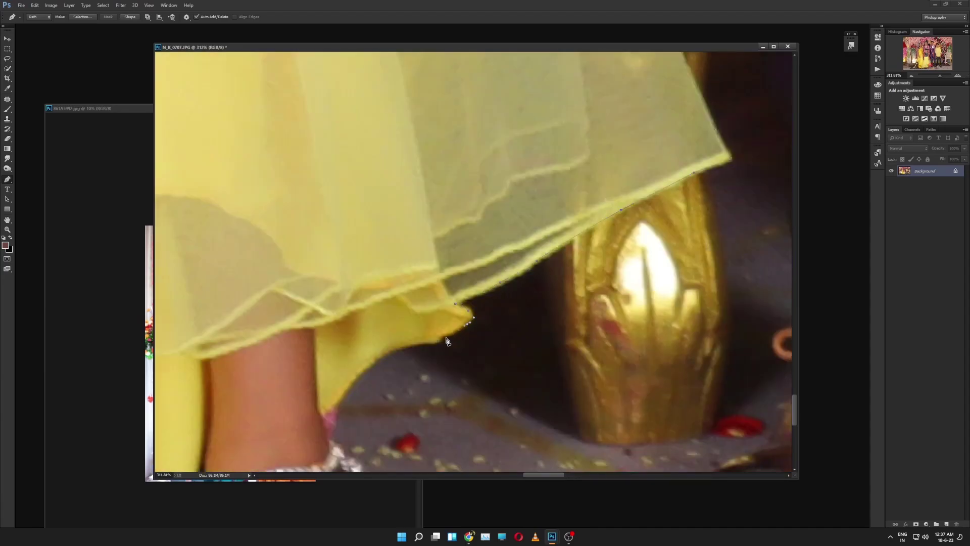
scroll(447, 341, "down", 10, "alt")
scroll(336, 386, "down", 3, "alt")
scroll(424, 106, "up", 3, "alt")
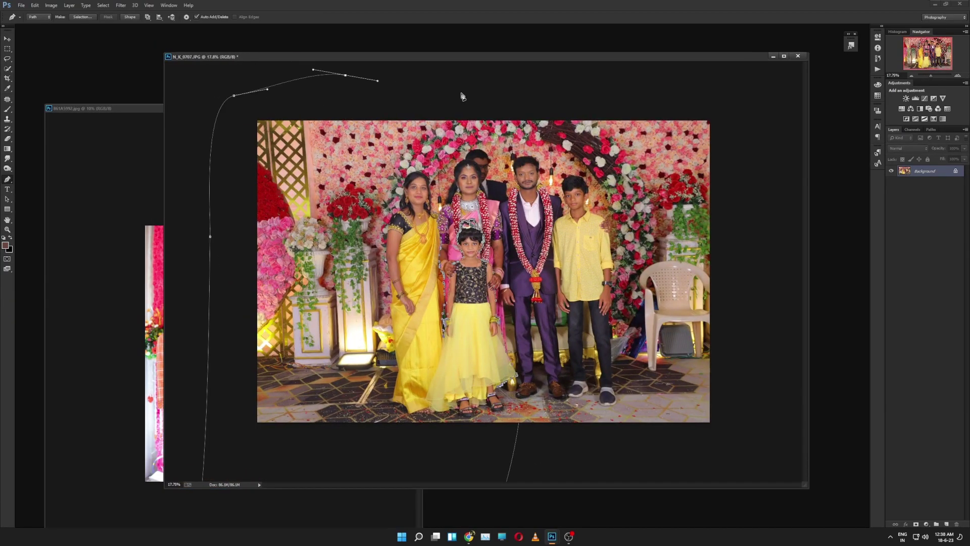
Step: Convert the traced outline path into a selection with Make Selection
scroll(439, 153, "up", 7, "alt")
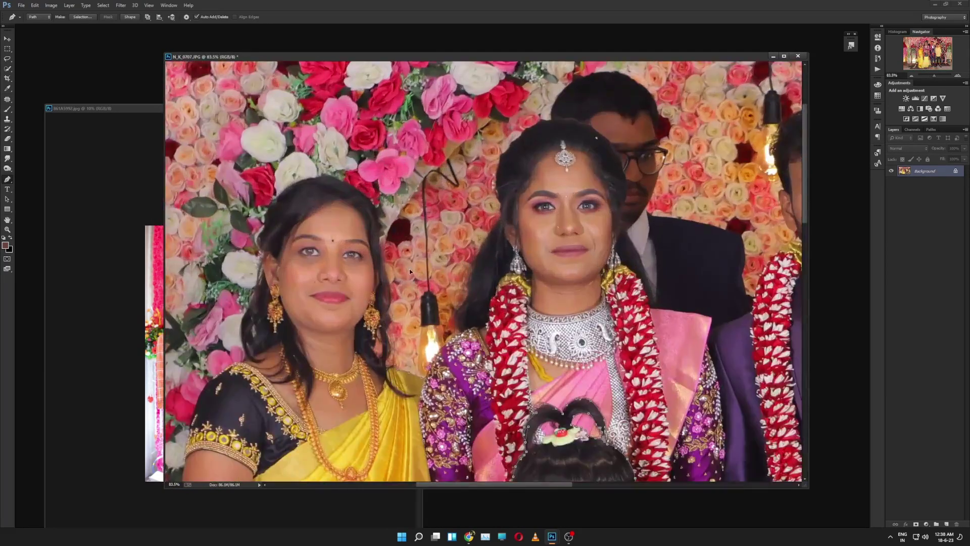
right_click(410, 331)
left_click(456, 378)
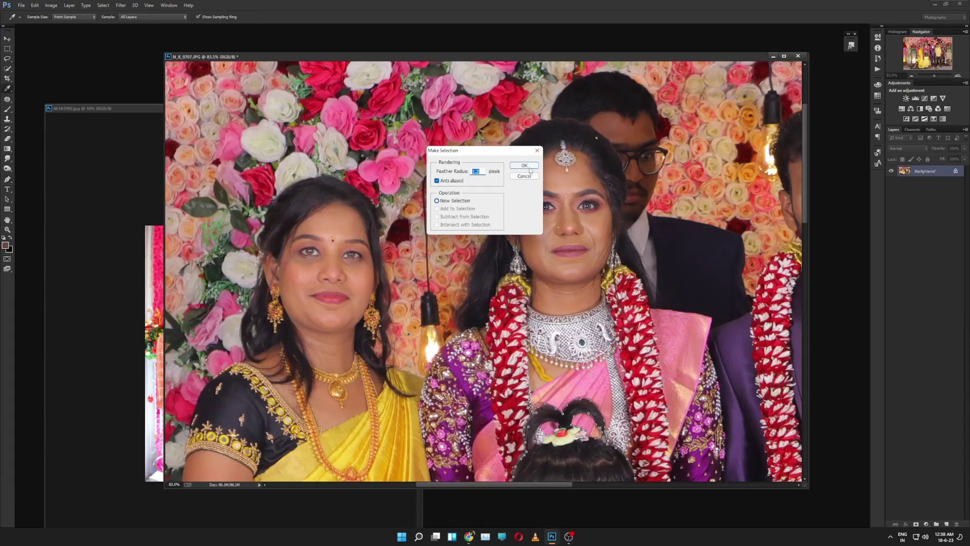
key("Return")
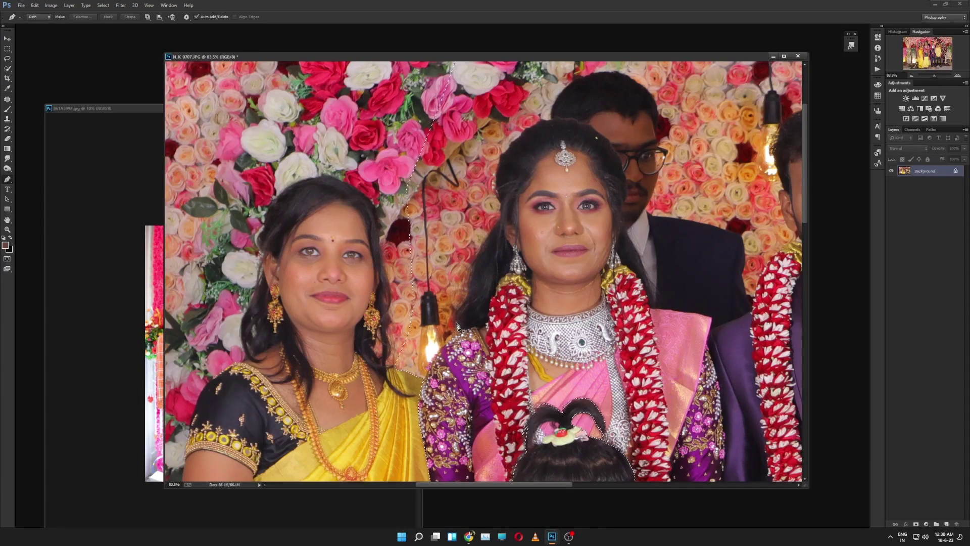
Step: Copy the selected family onto Layer 1 and make the Background layer active
key("l")
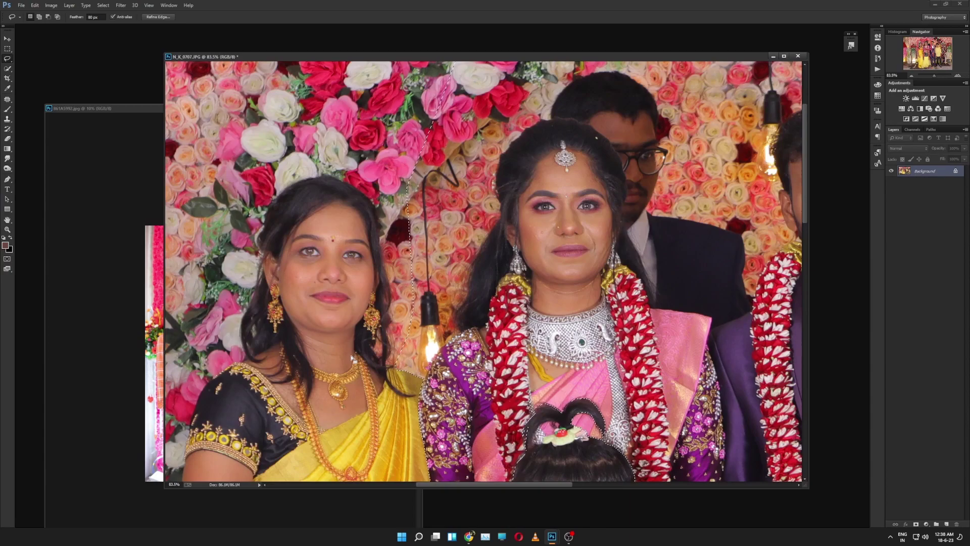
key("ctrl+j")
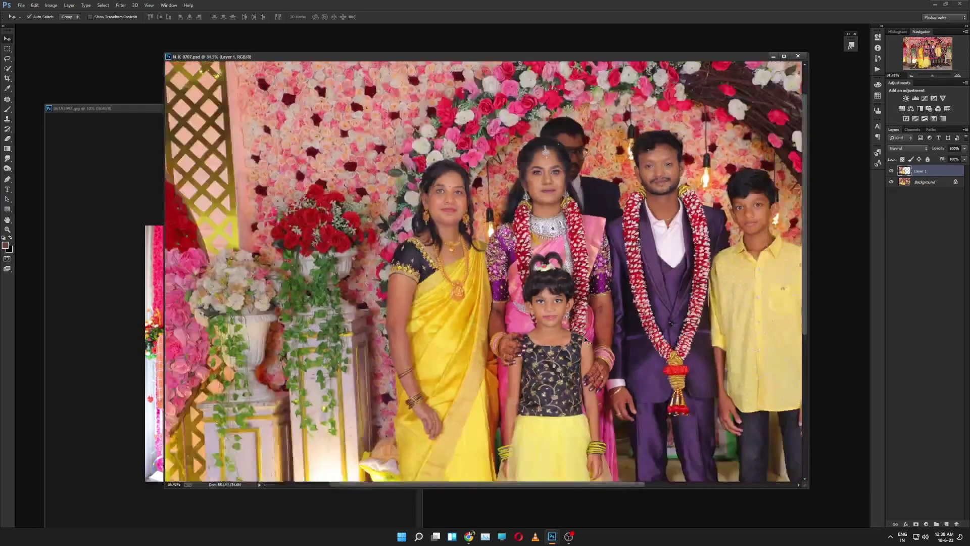
scroll(584, 336, "up", 2)
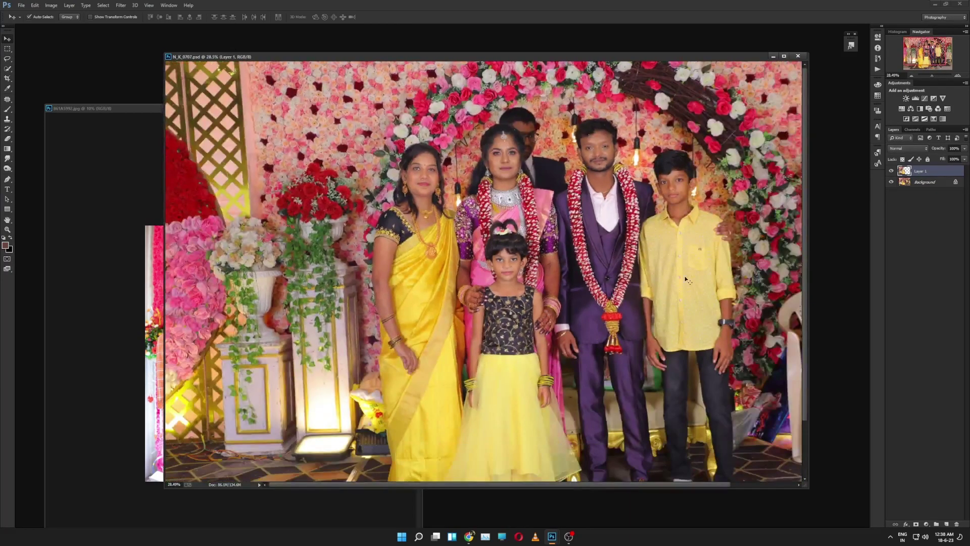
scroll(706, 241, "up", 3)
scroll(707, 241, "up", 1)
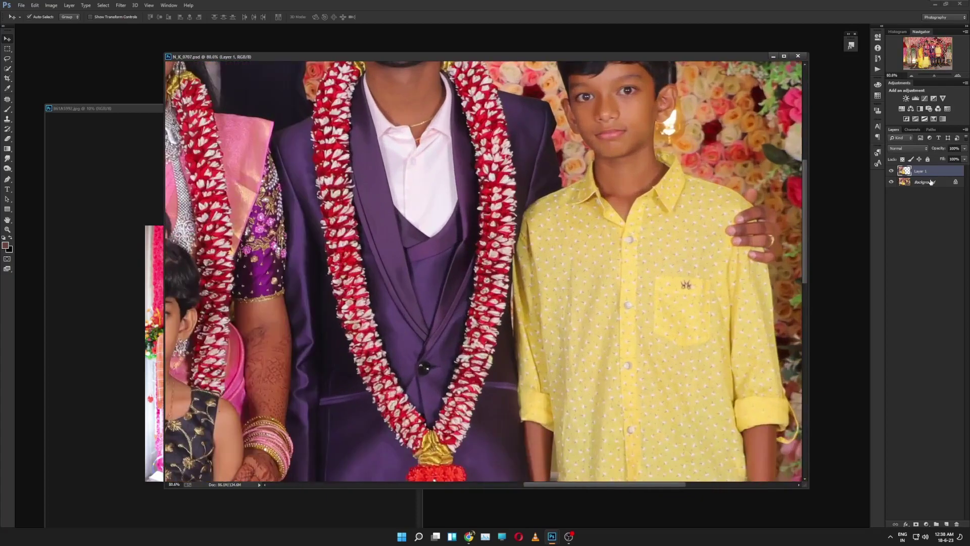
left_click(926, 183)
Step: Trace a Pen path around the boy's shirt collar, face and hair
key("p")
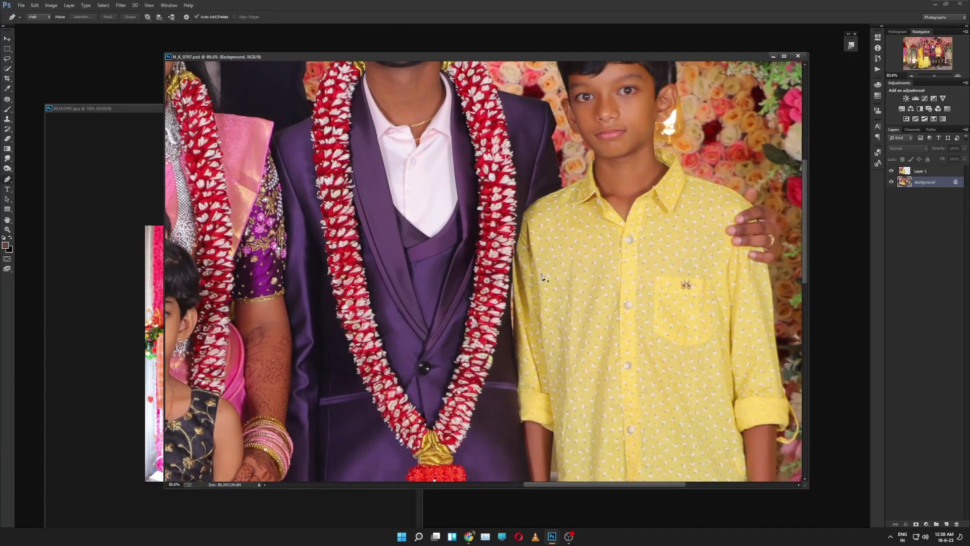
scroll(541, 277, "up", 3)
scroll(499, 268, "up", 3)
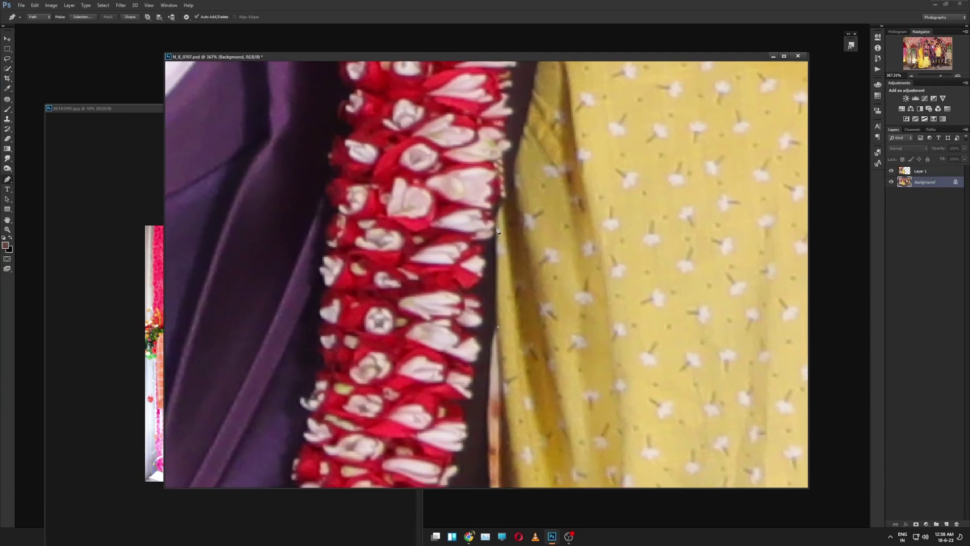
key("f")
left_click_drag(349, 202, 464, 293)
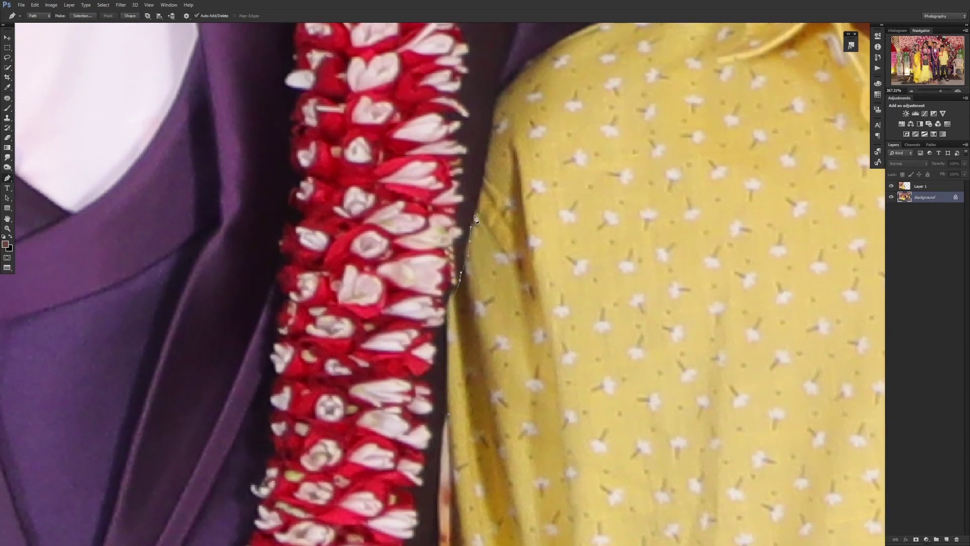
left_click_drag(483, 191, 462, 252)
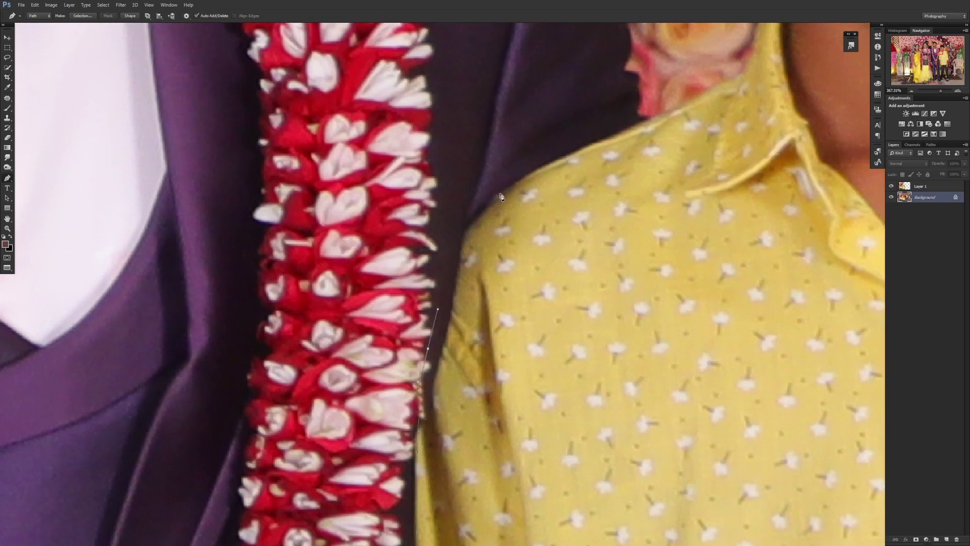
left_click_drag(500, 196, 668, 316)
left_click_drag(555, 205, 494, 416)
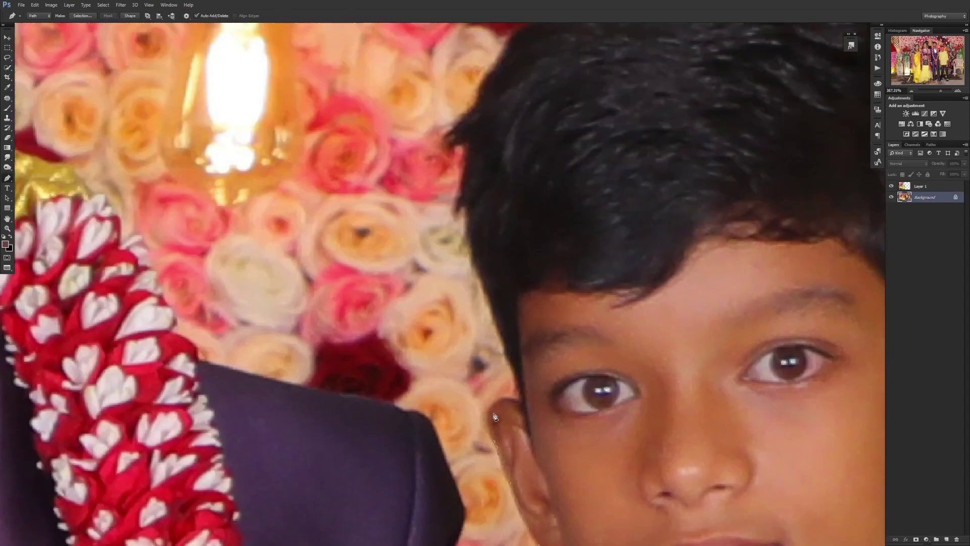
left_click_drag(468, 160, 335, 347)
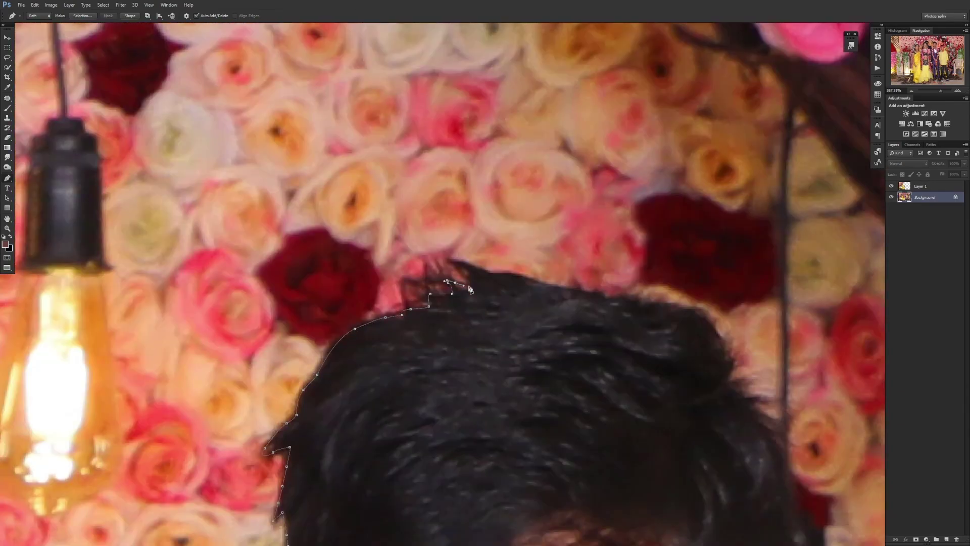
left_click_drag(619, 303, 463, 255)
scroll(524, 343, "down", 5)
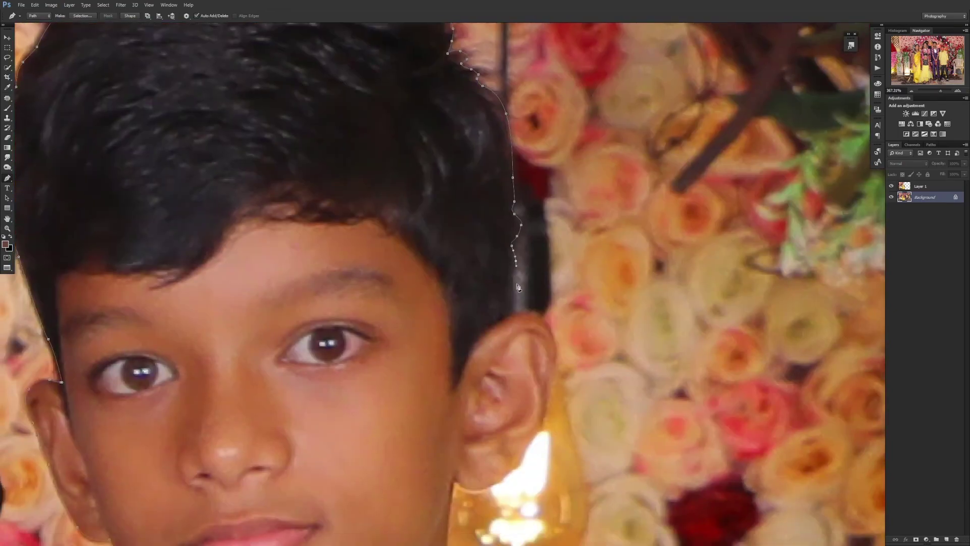
scroll(556, 315, "up", 3)
left_click_drag(460, 516, 496, 257)
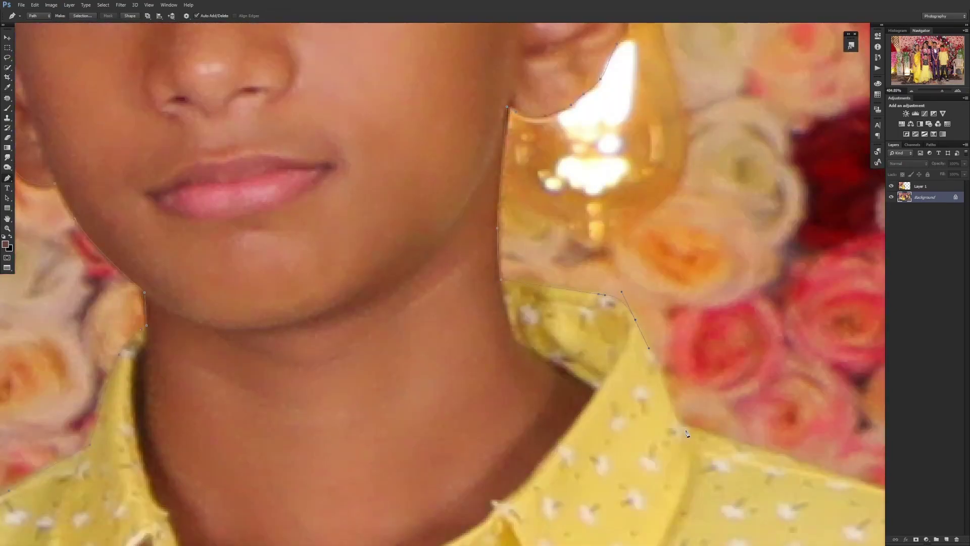
Step: Extend the boy's path down the trouser edge to the cuff and close it
scroll(687, 433, "down", 3)
scroll(393, 304, "down", 5)
scroll(550, 508, "down", 5)
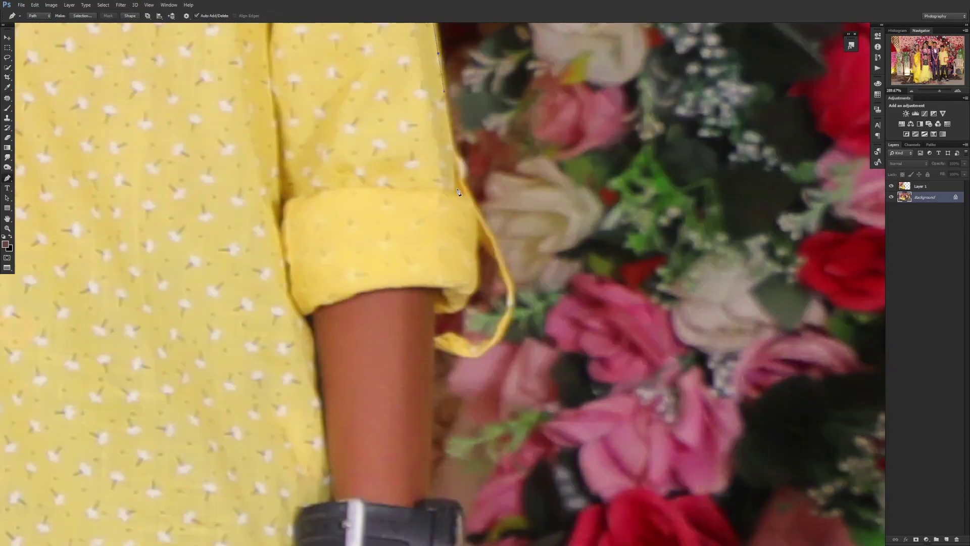
scroll(433, 373, "down", 3)
scroll(490, 303, "up", 2)
scroll(486, 438, "down", 2)
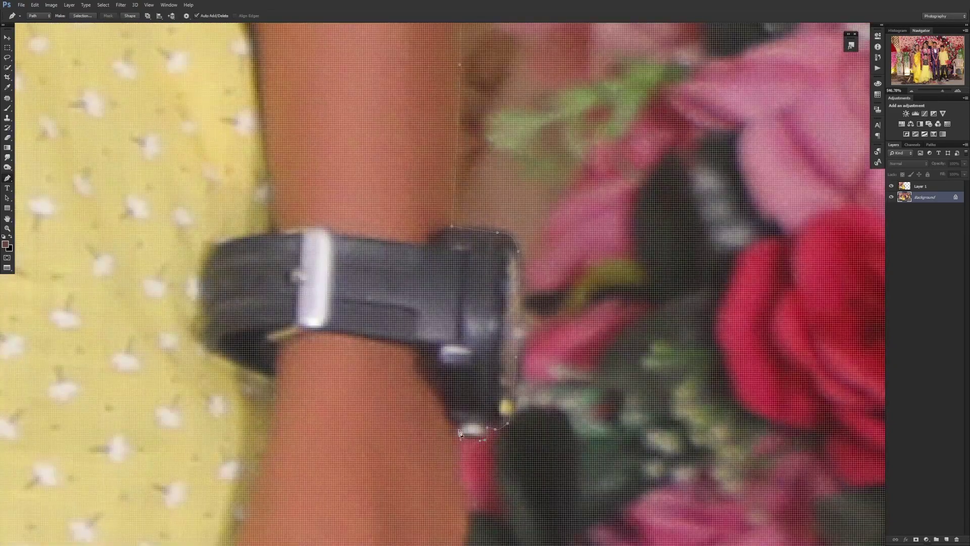
scroll(495, 353, "down", 3)
scroll(509, 224, "down", 3)
scroll(453, 402, "down", 3)
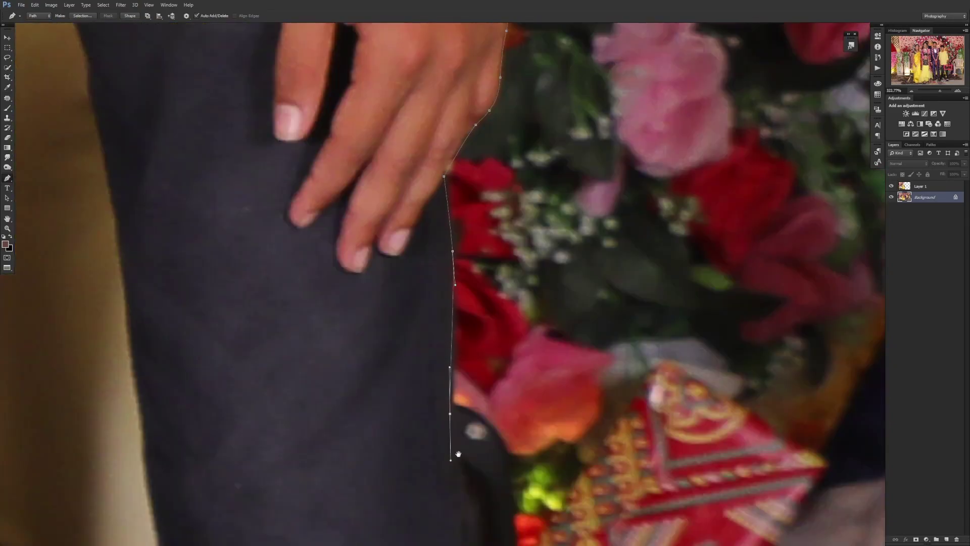
scroll(455, 444, "down", 3)
scroll(460, 476, "down", 3)
scroll(437, 379, "down", 2)
left_click(469, 383)
scroll(474, 385, "down", 5)
left_click(416, 123)
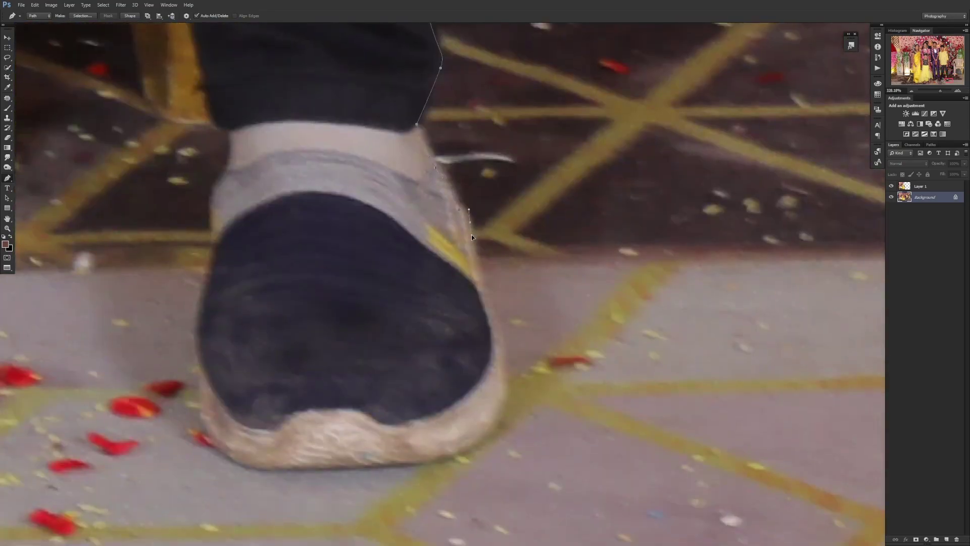
scroll(231, 137, "up", 3)
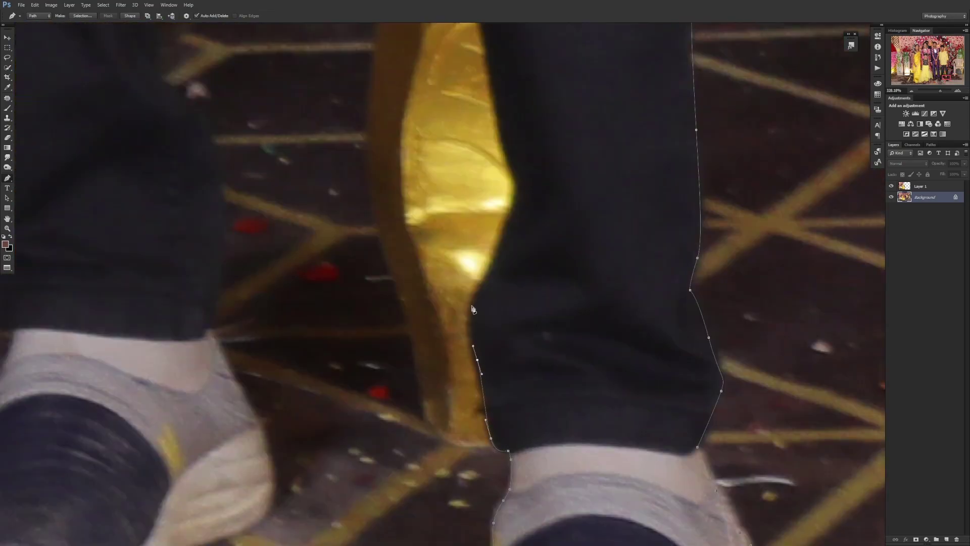
scroll(354, 137, "up", 3)
scroll(453, 138, "up", 3)
scroll(453, 137, "up", 3)
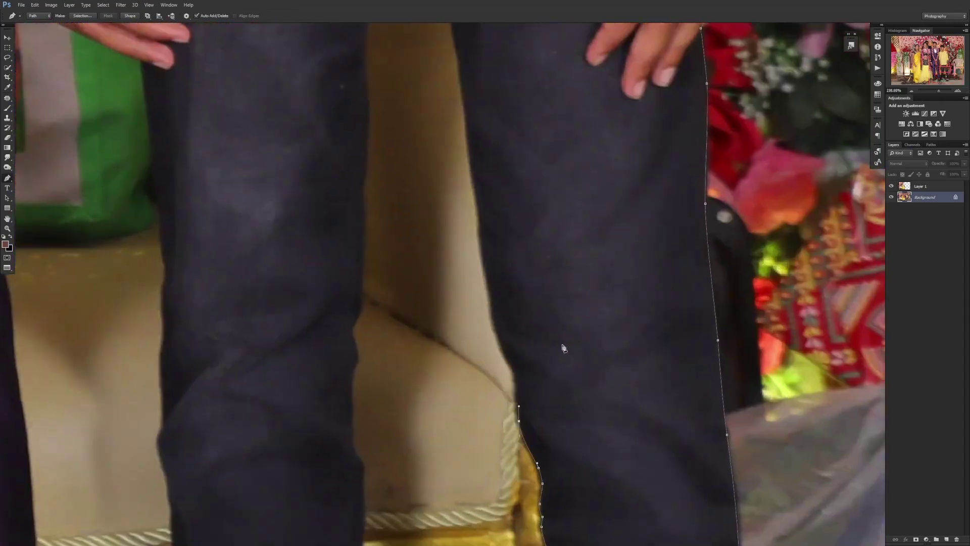
scroll(444, 136, "up", 3)
scroll(439, 135, "up", 3)
scroll(396, 351, "up", 3)
scroll(396, 351, "down", 5)
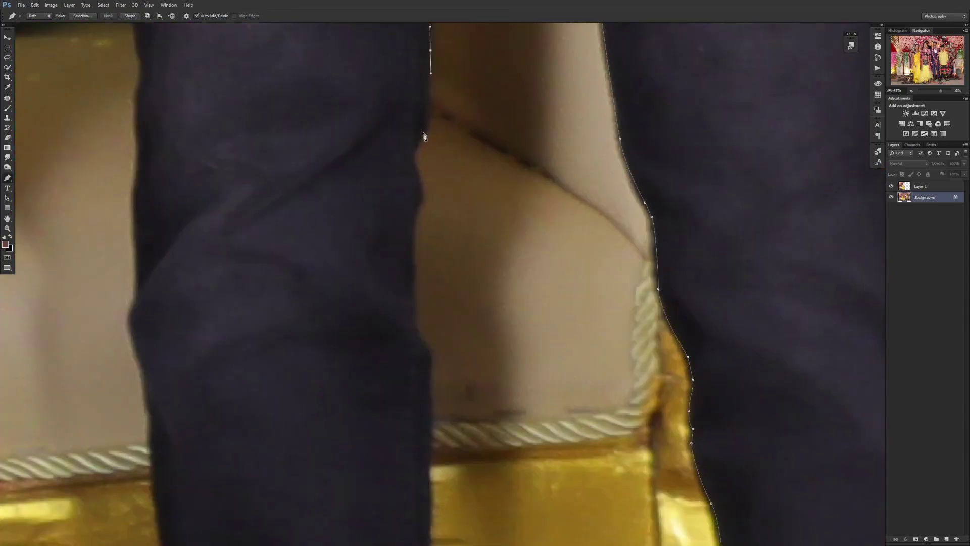
scroll(425, 151, "down", 3)
scroll(455, 252, "down", 3)
scroll(454, 378, "down", 5)
scroll(412, 408, "up", 5)
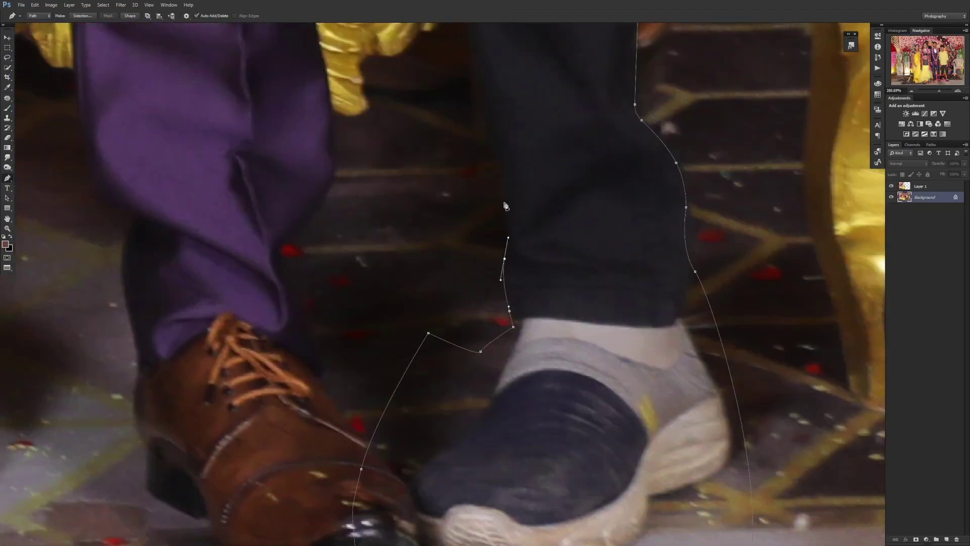
scroll(455, 303, "up", 3)
scroll(475, 253, "up", 3)
scroll(485, 229, "up", 3)
scroll(485, 229, "up", 3)
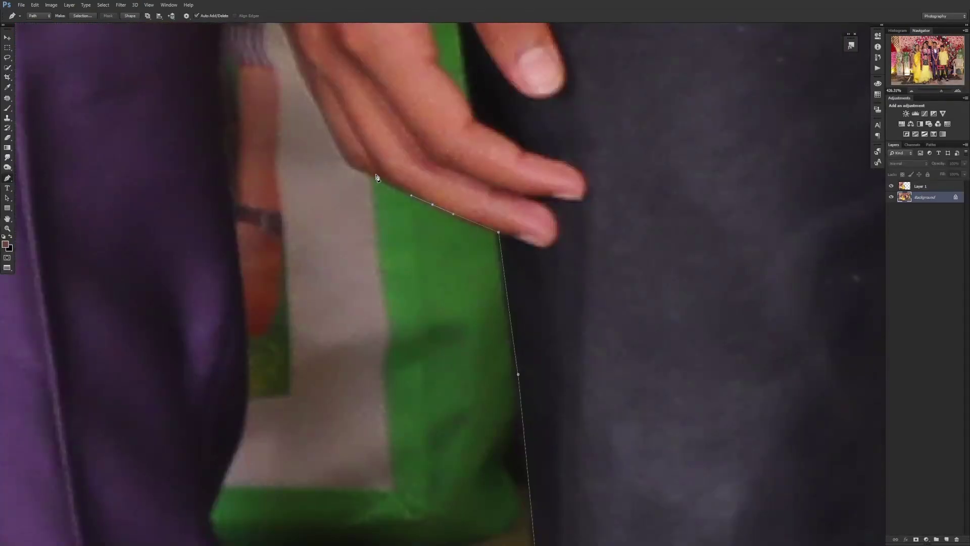
scroll(485, 253, "up", 3)
scroll(485, 293, "up", 3)
scroll(486, 341, "down", 3)
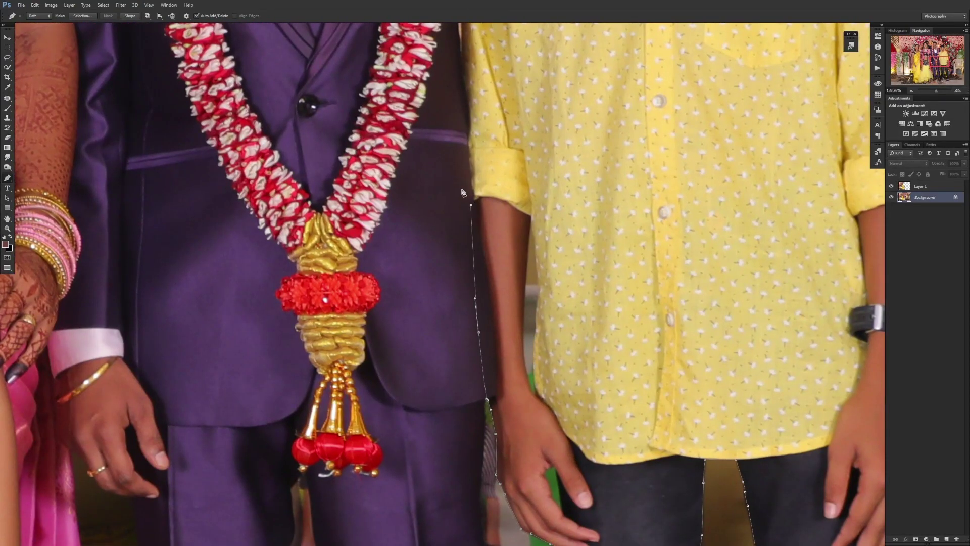
scroll(473, 315, "up", 3)
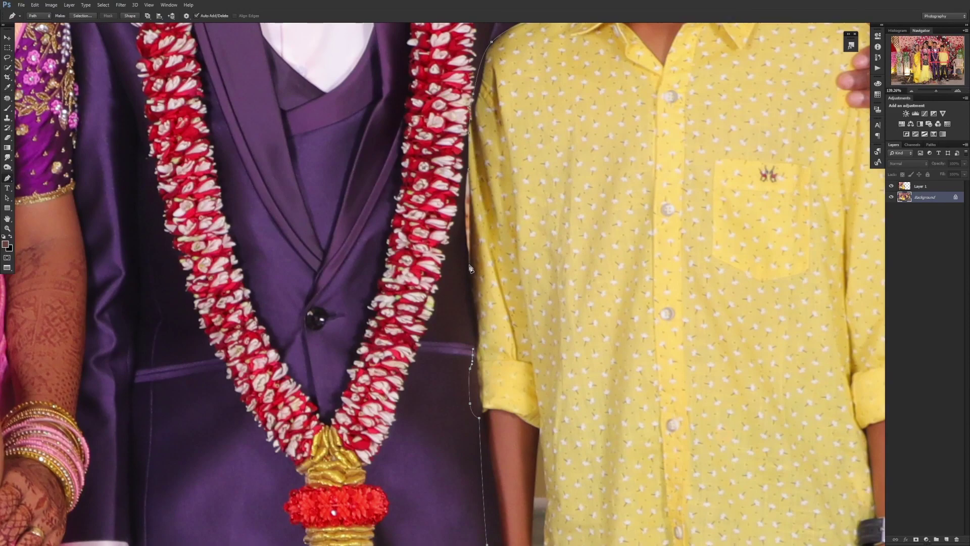
Step: Make a selection from the boy's path, copy it to Layer 2, then duplicate it
right_click(512, 223)
left_click(540, 258)
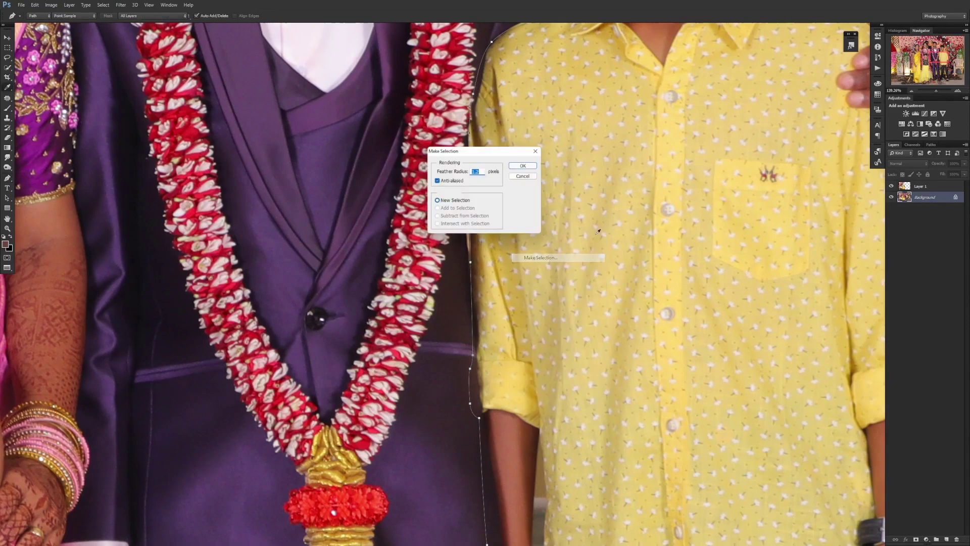
left_click(523, 166)
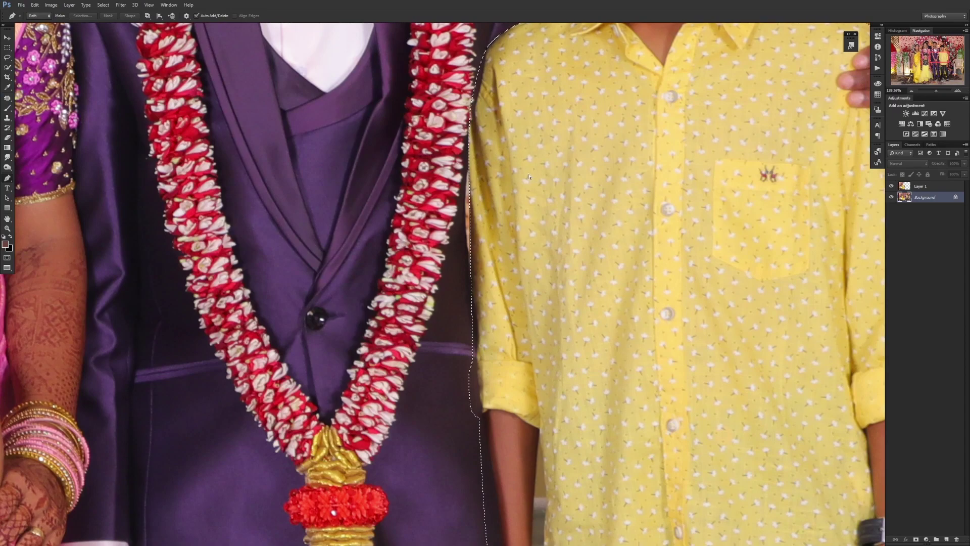
key("ctrl+j")
key("v")
key("ctrl+0")
key("ctrl+j")
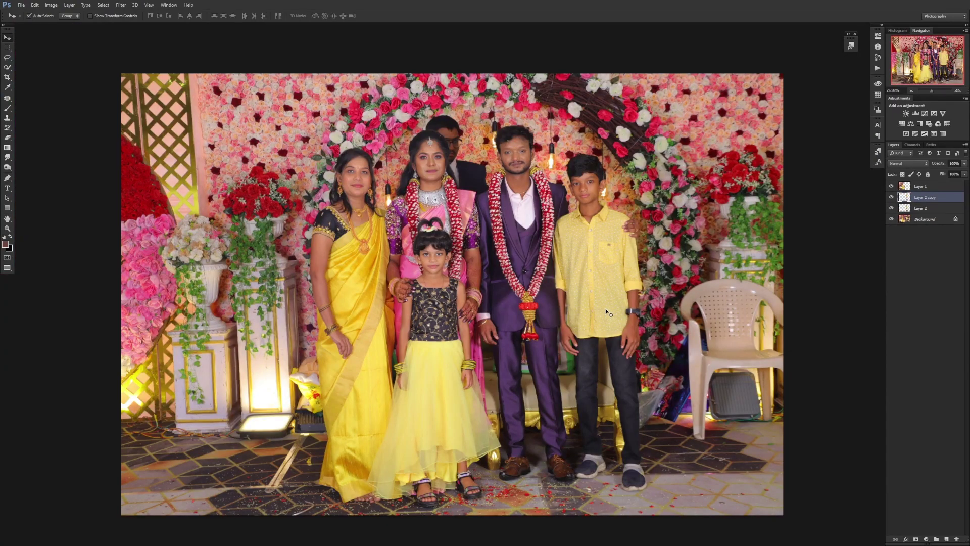
Step: Move the copied boy left, then copy a Background patch and shift it over the right boy
left_click_drag(598, 311, 509, 305)
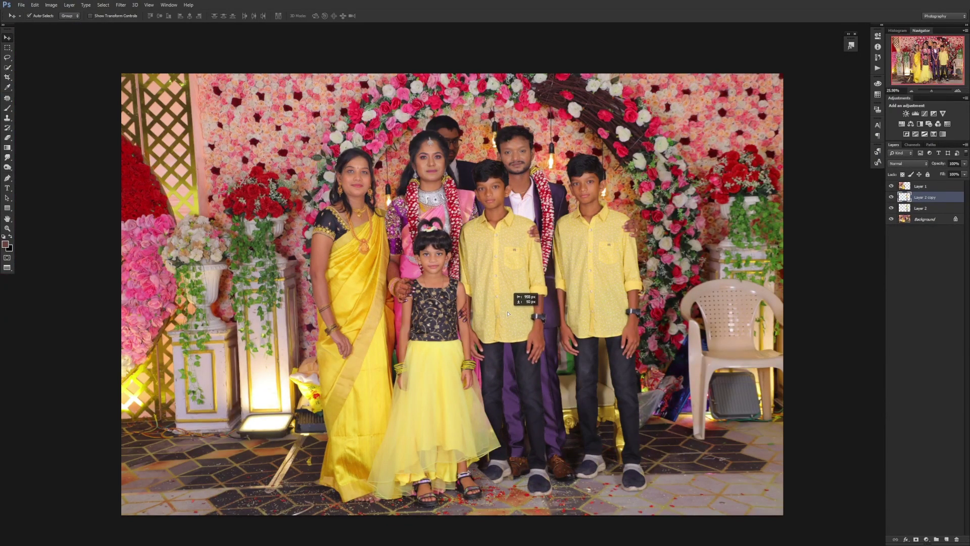
left_click(8, 49)
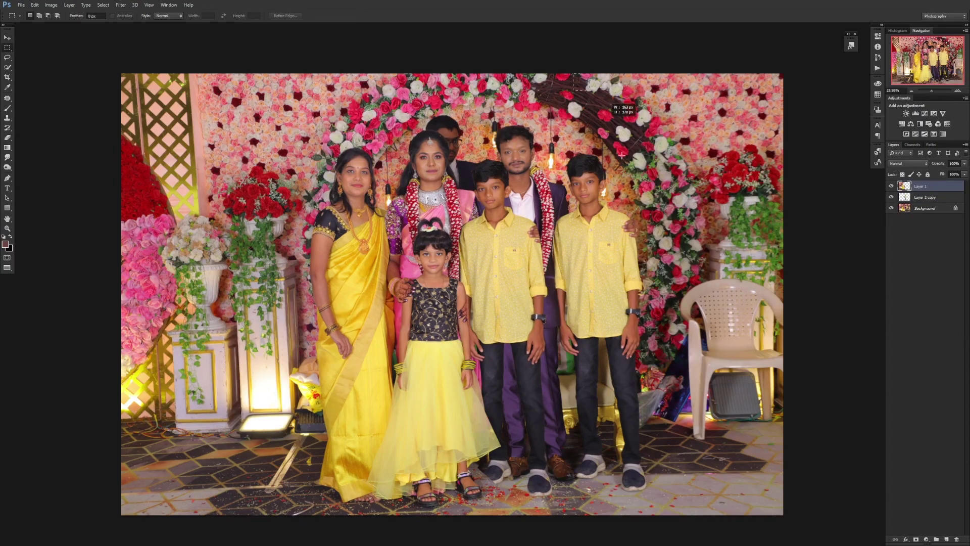
left_click_drag(621, 155, 743, 477)
left_click(923, 207)
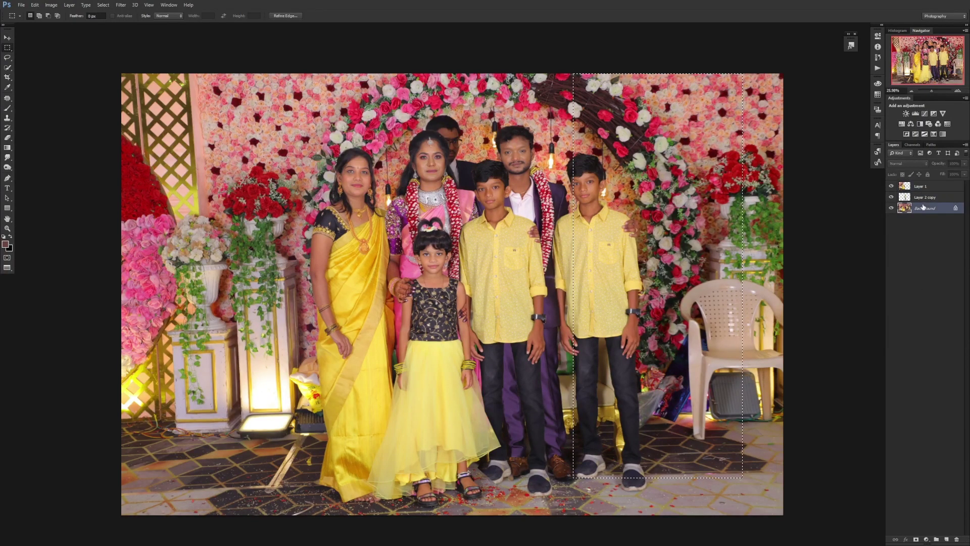
key("ctrl+j")
key("v")
left_click_drag(705, 271, 568, 281)
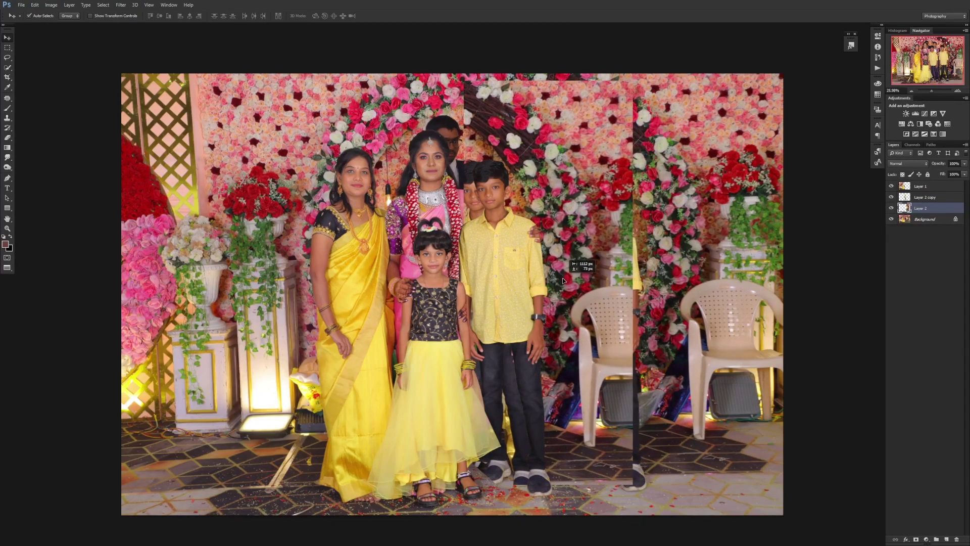
Step: Hide the patch layer, activate Layer 1, and marquee a patch of the rose wall
left_click(891, 208)
left_click(920, 186)
key("m")
left_click_drag(201, 67, 320, 154)
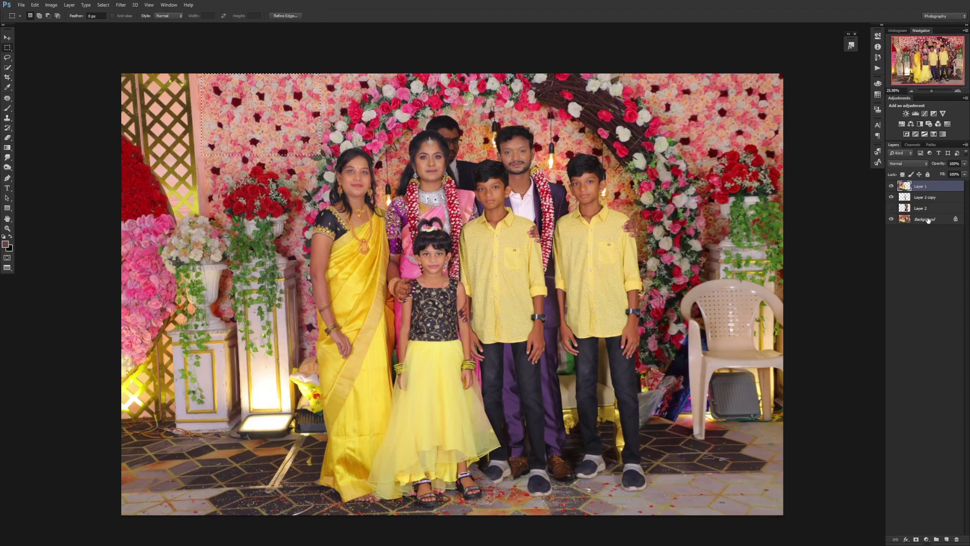
Step: Copy the rose-wall patch to a new layer below Layer 1, over the bride and boy
key("ctrl+j")
key("v")
left_click_drag(266, 116, 447, 210)
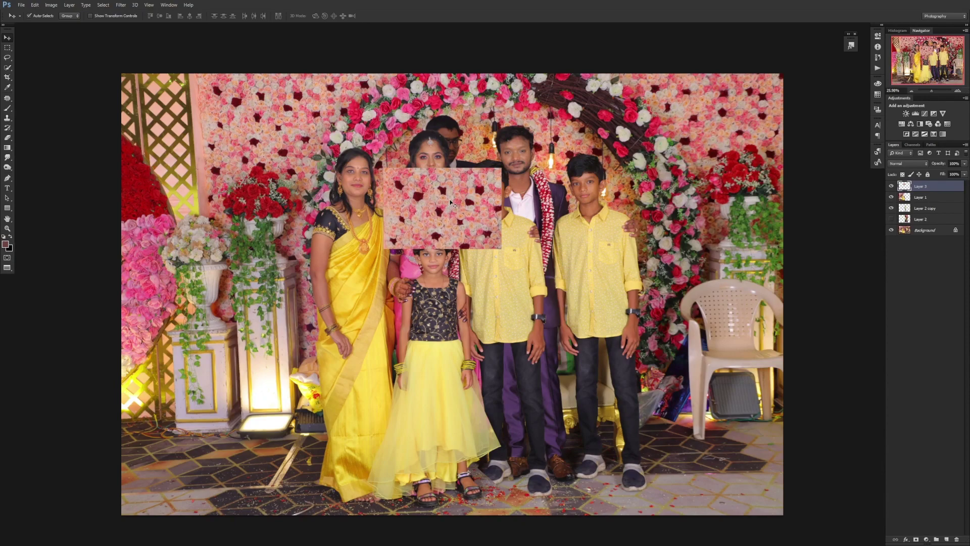
key("ctrl+bracketleft")
key("ctrl+bracketleft")
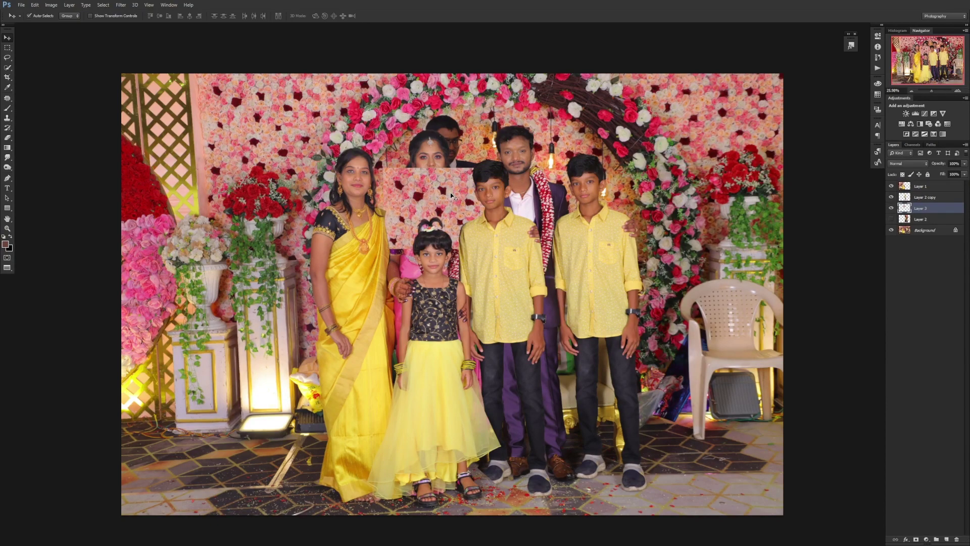
left_click_drag(440, 206, 439, 317)
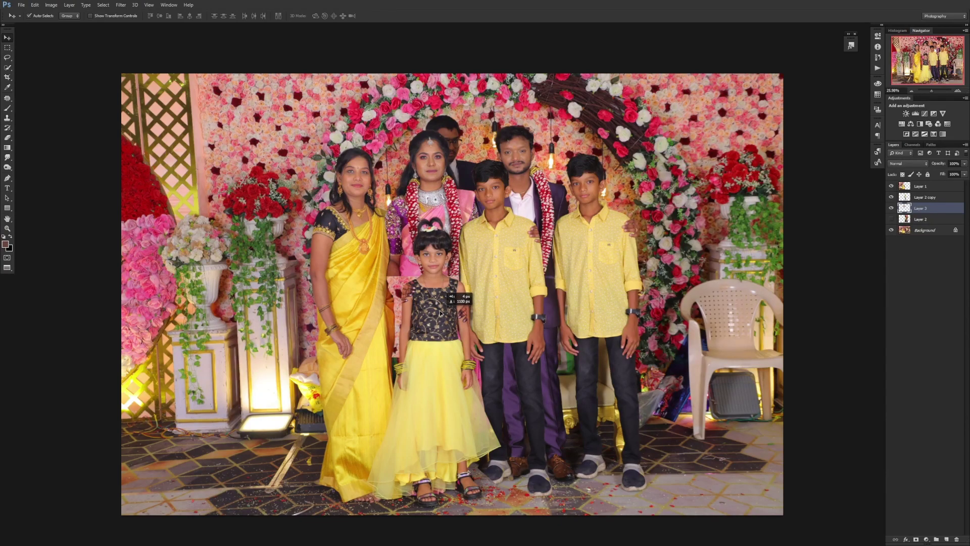
Step: Duplicate the rose patch and shift the copy right, then up over the group
key("ctrl+shift+bracketright")
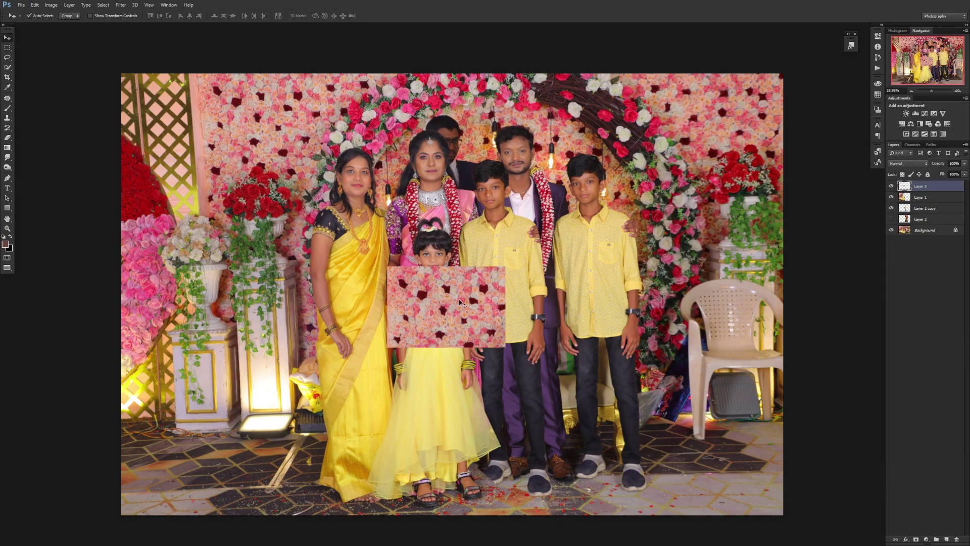
mouse_move(459, 299)
left_mouse_down()
mouse_move(568, 299)
mouse_move(523, 301)
mouse_move(470, 253)
left_mouse_up()
scroll(510, 310, "up", 5)
key("e")
key("ctrl+0")
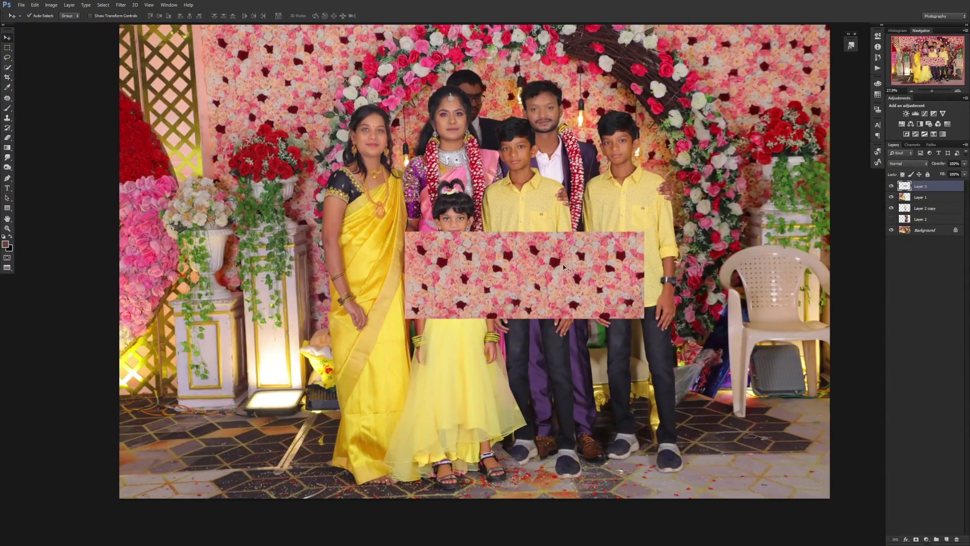
key("v")
left_click_drag(576, 322, 574, 226)
scroll(575, 227, "up", 1)
key("e")
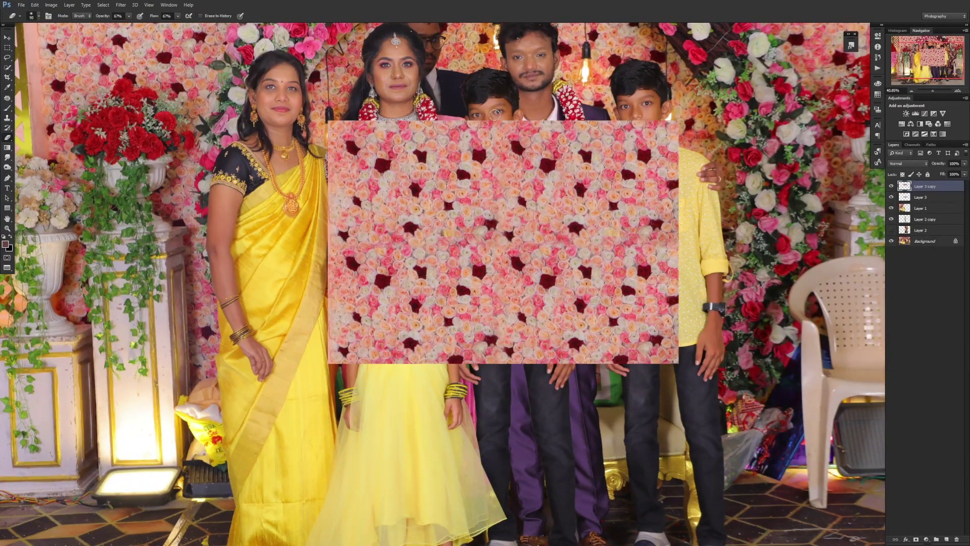
Step: Duplicate the rose patch upward twice more to cover the faces
key("v")
left_click_drag(516, 177, 515, 84)
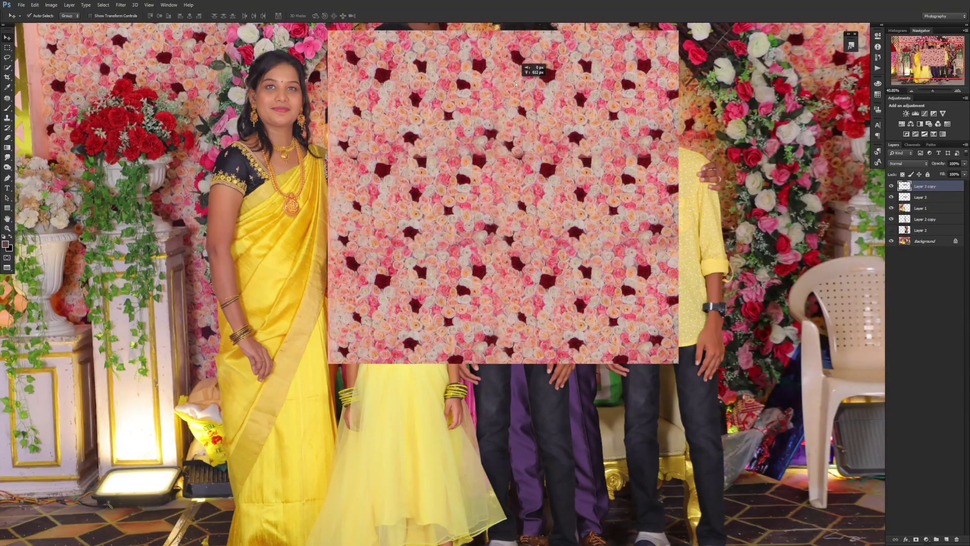
key("ctrl+j")
scroll(596, 233, "down", 3)
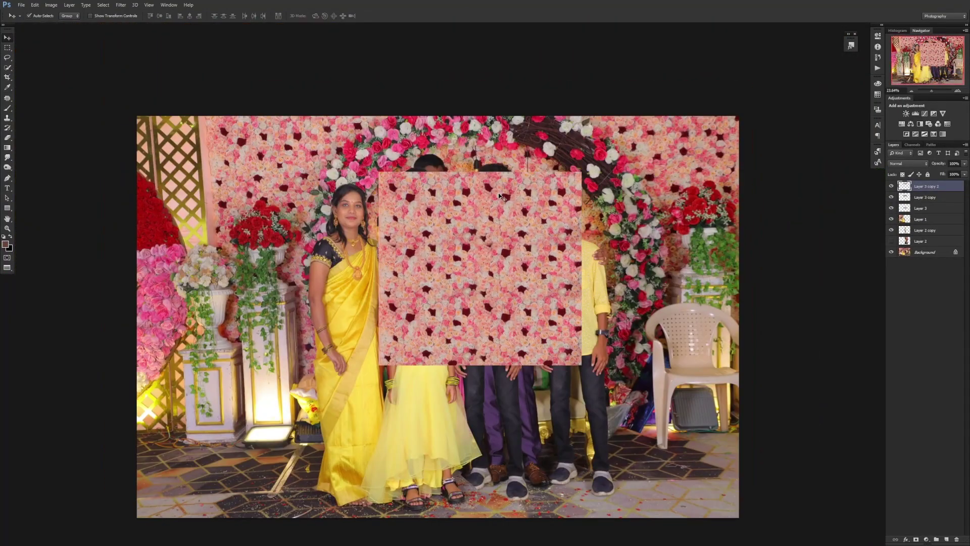
left_click_drag(499, 196, 502, 150)
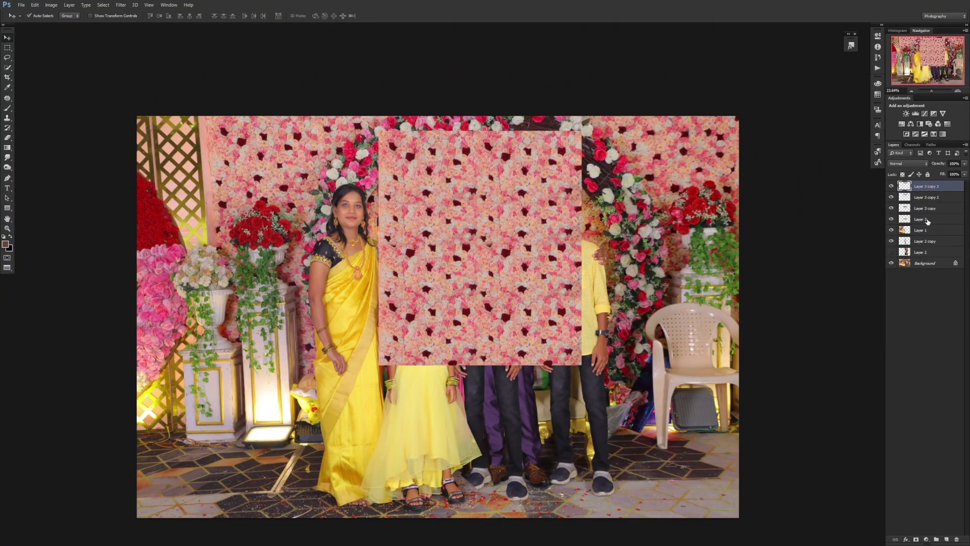
Step: Merge all rose patch copies into one layer, reposition it, and duplicate it rightward
left_click(928, 219, "shift")
key("ctrl+e")
mouse_move(506, 235)
left_mouse_down()
mouse_move(557, 426)
mouse_move(450, 252)
left_mouse_up()
left_click_drag(416, 264, 586, 264)
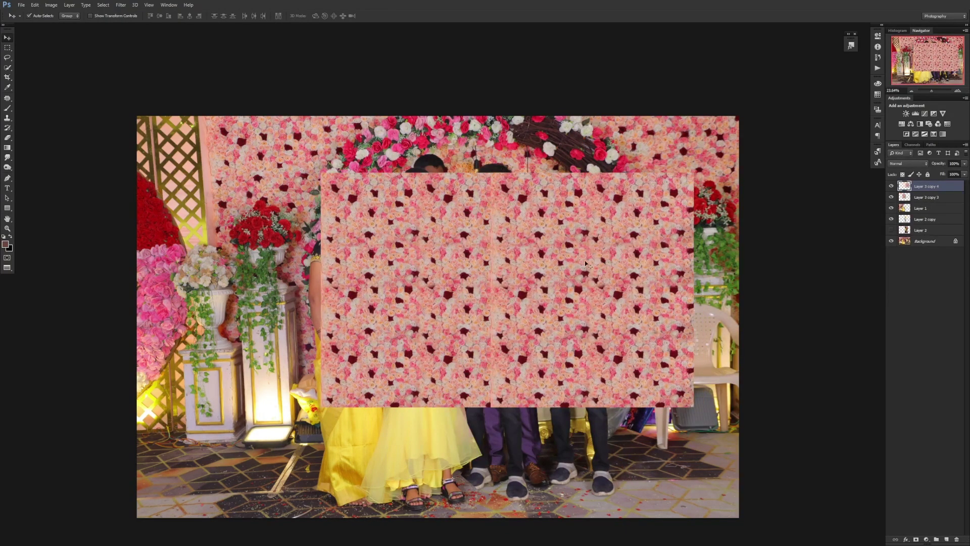
Step: Delete the extra rose patch copy, Layer 3 copy 4
key("e")
scroll(490, 246, "up", 2)
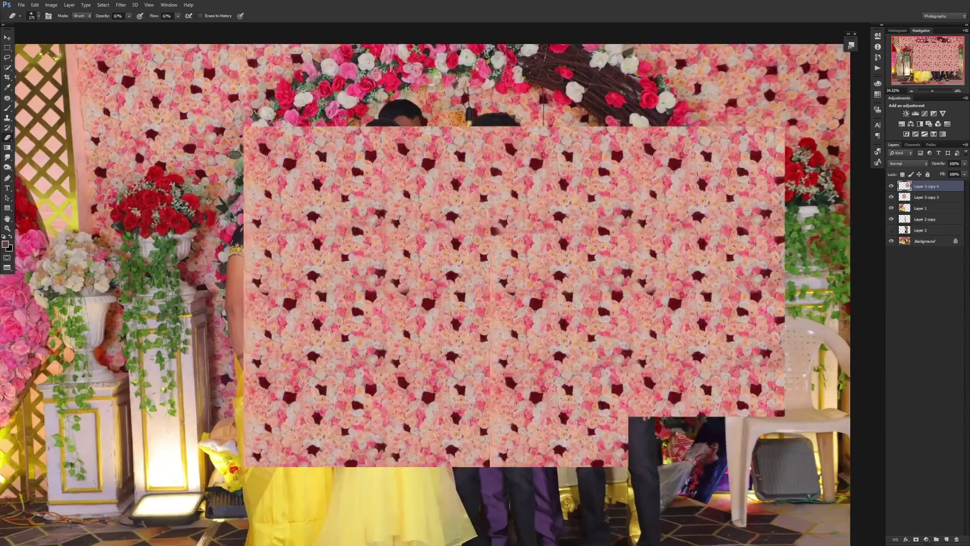
scroll(490, 246, "up", 2)
scroll(498, 242, "up", 2)
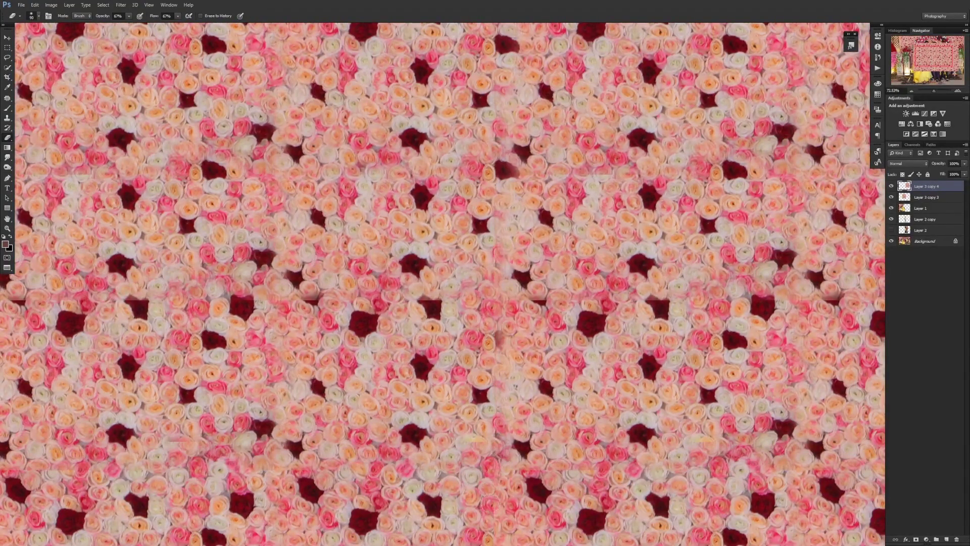
scroll(502, 323, "down", 2)
key("Delete")
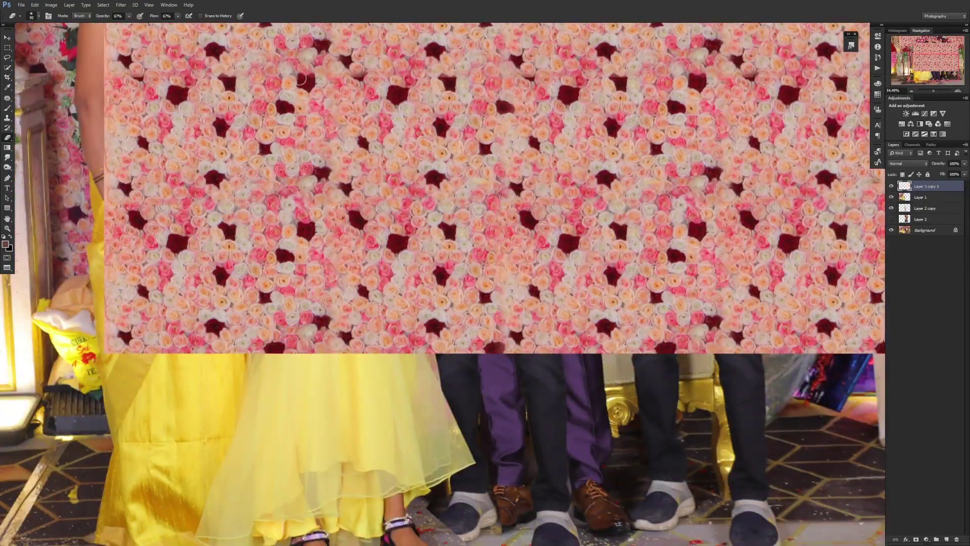
Step: Heal the horizontal seam across the rose patch with the Spot Healing Brush
left_click(8, 98)
scroll(332, 299, "up", 3)
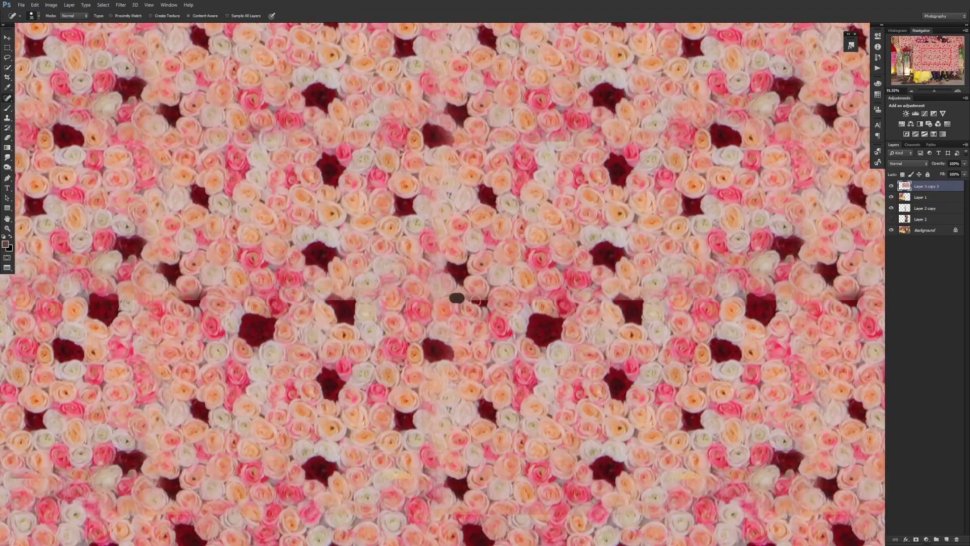
left_click_drag(475, 301, 884, 298)
left_click_drag(317, 299, 372, 299)
left_click_drag(177, 296, 217, 295)
scroll(372, 248, "down", 2)
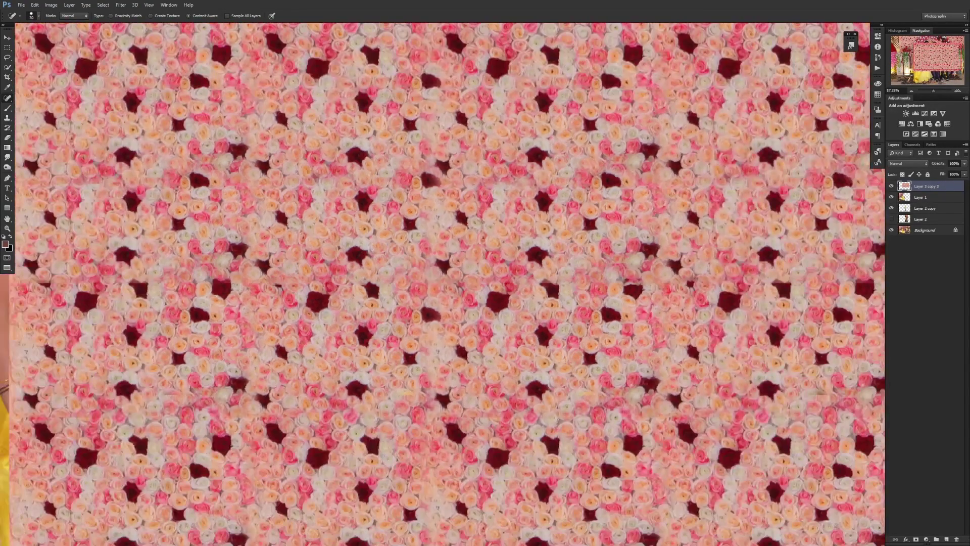
scroll(372, 247, "up", 3)
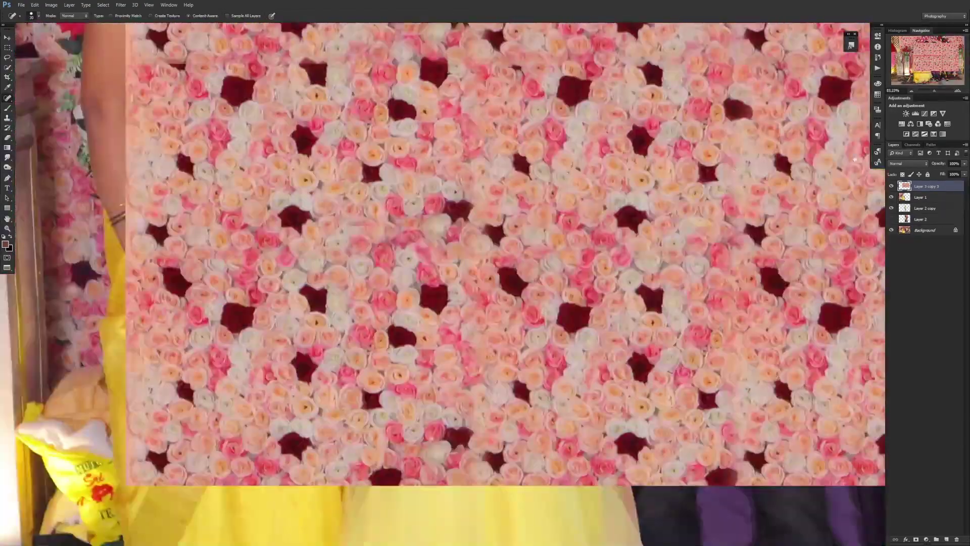
Step: Heal the remaining long seam and leftover seam marks in the rose patch
left_click_drag(337, 222, 503, 230)
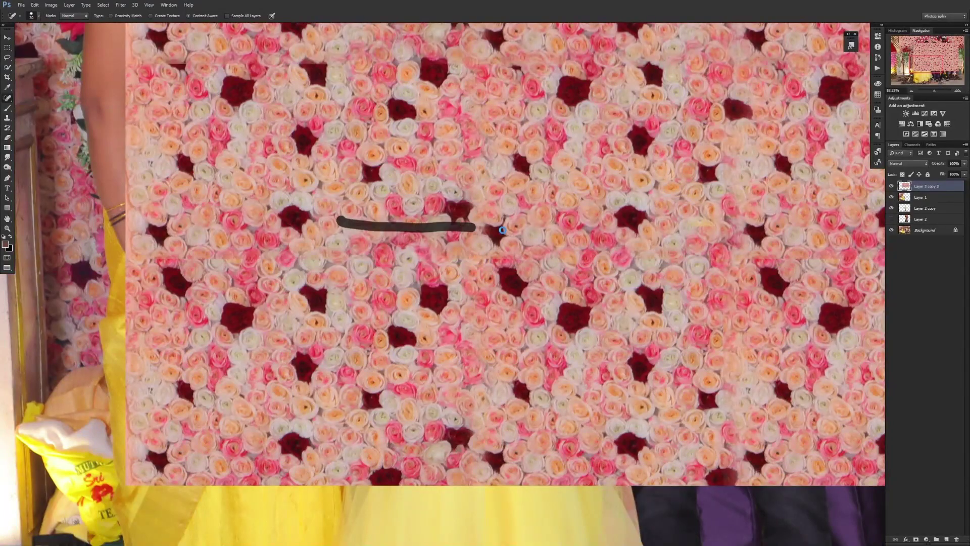
left_click_drag(146, 259, 769, 257)
left_click_drag(195, 263, 269, 262)
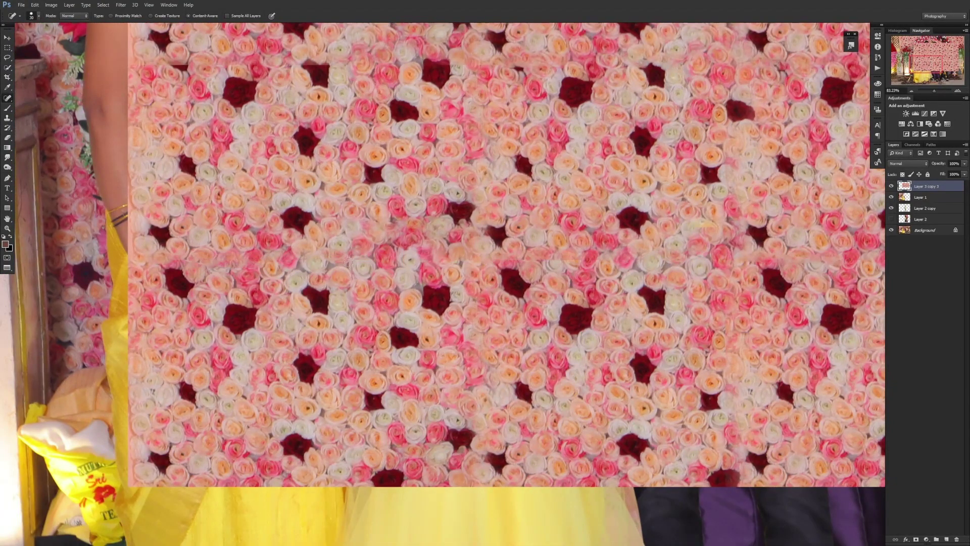
scroll(348, 260, "right", 3)
left_click_drag(502, 271, 586, 271)
left_click_drag(450, 106, 628, 106)
scroll(627, 106, "down", 3)
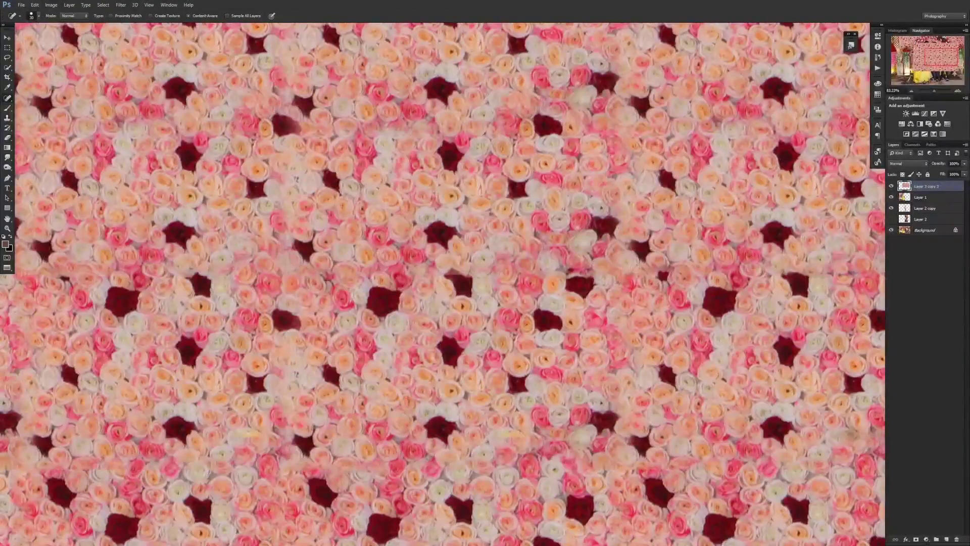
scroll(617, 270, "down", 3)
scroll(592, 276, "down", 3)
Step: Send the rose patch below the people layers and Free Transform it up behind them
key("ctrl+bracketleft")
key("ctrl+bracketleft")
key("ctrl+bracketleft")
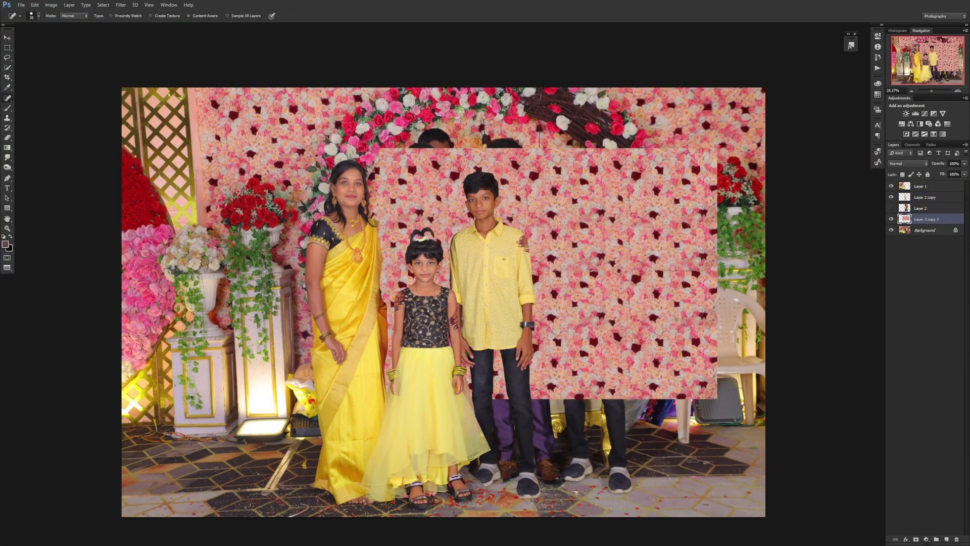
key("ctrl+t")
mouse_move(525, 228)
left_mouse_down()
mouse_move(537, 210)
mouse_move(514, 190)
left_mouse_up()
key("Return")
Step: Duplicate the rose patch and move the copy down to extend the backdrop
key("j")
key("ctrl+j")
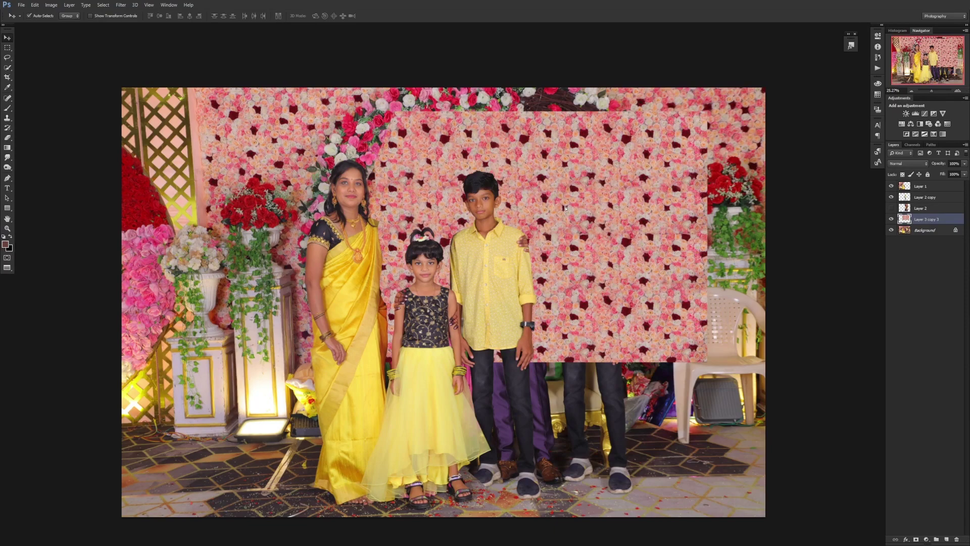
left_click_drag(569, 212, 560, 291)
key("m")
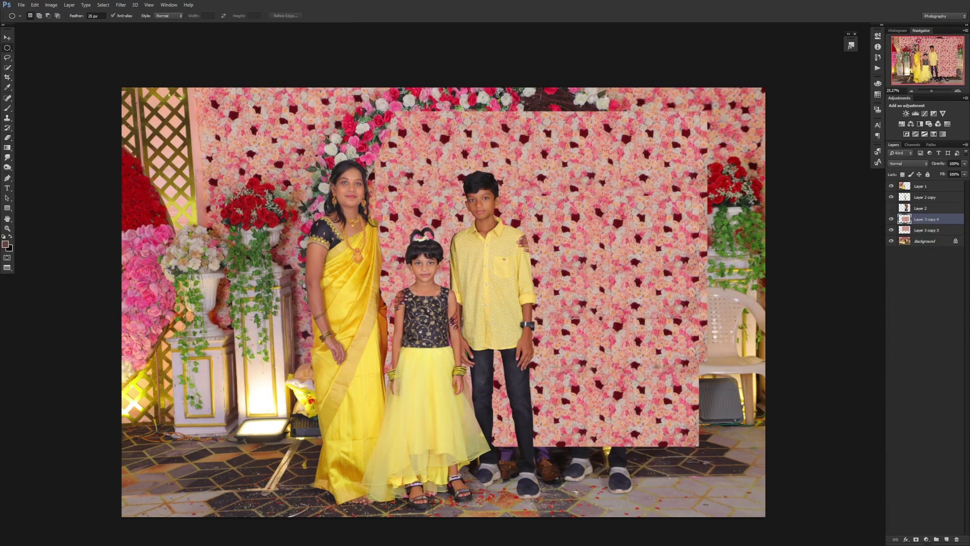
key("v")
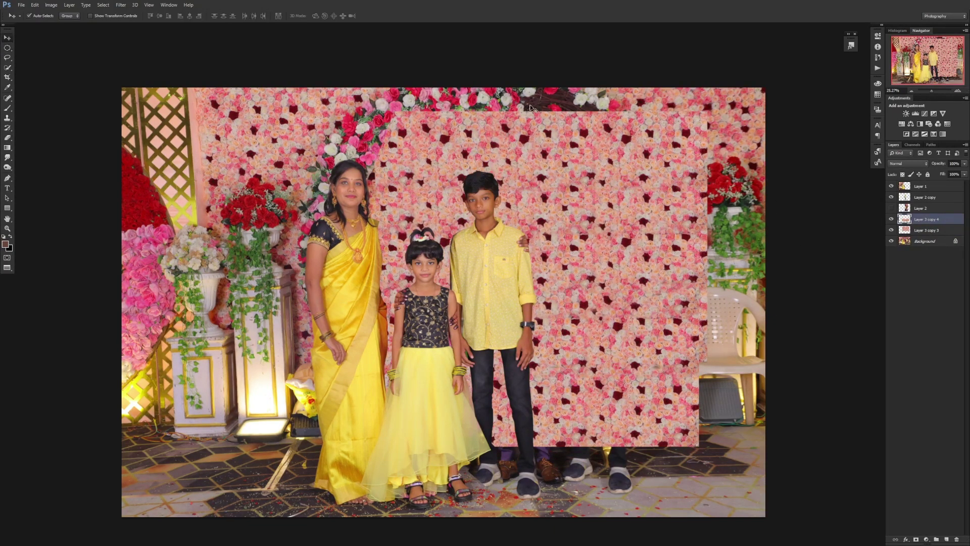
left_click(926, 230)
key("e")
scroll(408, 262, "up", 2)
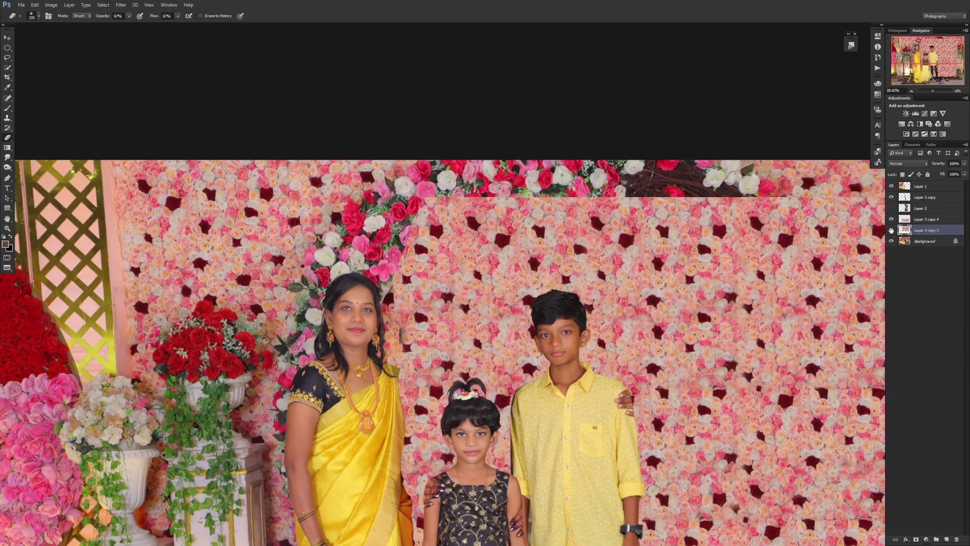
Step: Select the upper patch layer and set a smaller Eraser at full opacity and flow
key("alt+bracketright")
key("alt+bracketleft")
key("0")
key("shift+0")
scroll(408, 325, "up", 4)
key("bracketleft")
key("bracketleft")
key("bracketleft")
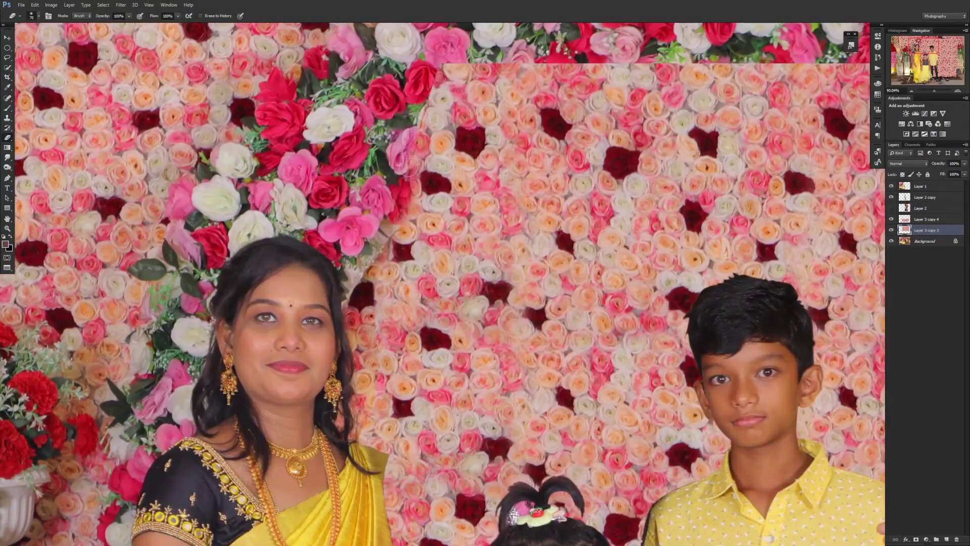
mouse_move(474, 120)
left_mouse_down()
mouse_move(397, 255)
mouse_move(537, 195)
mouse_move(477, 213)
left_mouse_up()
Step: Erase the patch's top edge and the areas over the branch and arch
left_click_drag(539, 207, 798, 186)
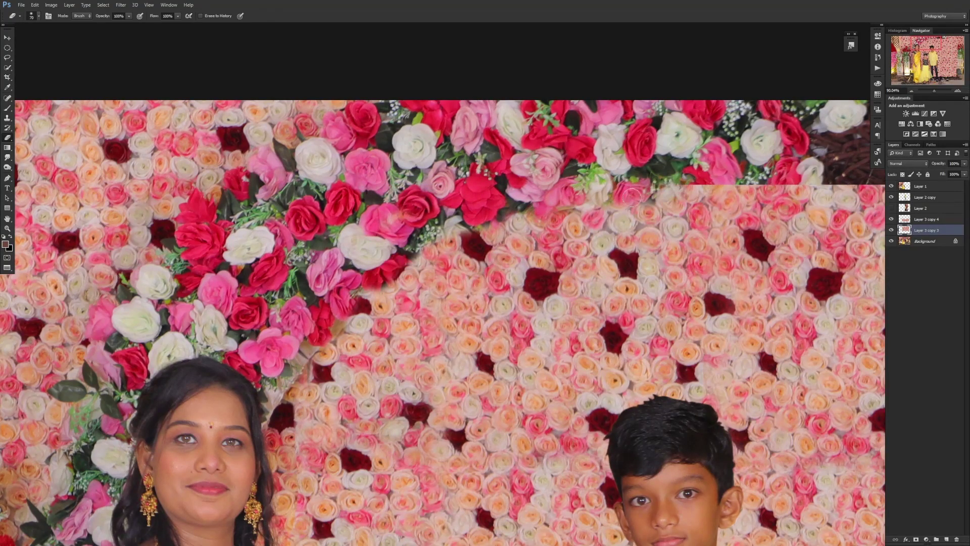
scroll(798, 187, "down", 5, "alt")
mouse_move(475, 207)
left_mouse_down()
mouse_move(625, 280)
mouse_move(859, 303)
left_mouse_up()
scroll(677, 257, "down", 3, "alt")
scroll(677, 258, "up", 2, "alt")
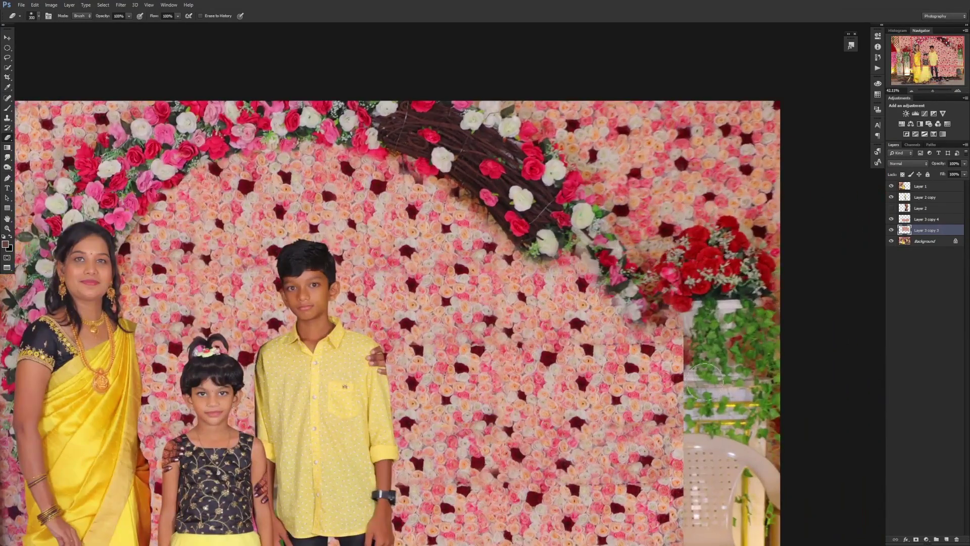
left_click_drag(677, 257, 632, 292)
key("p")
key("e")
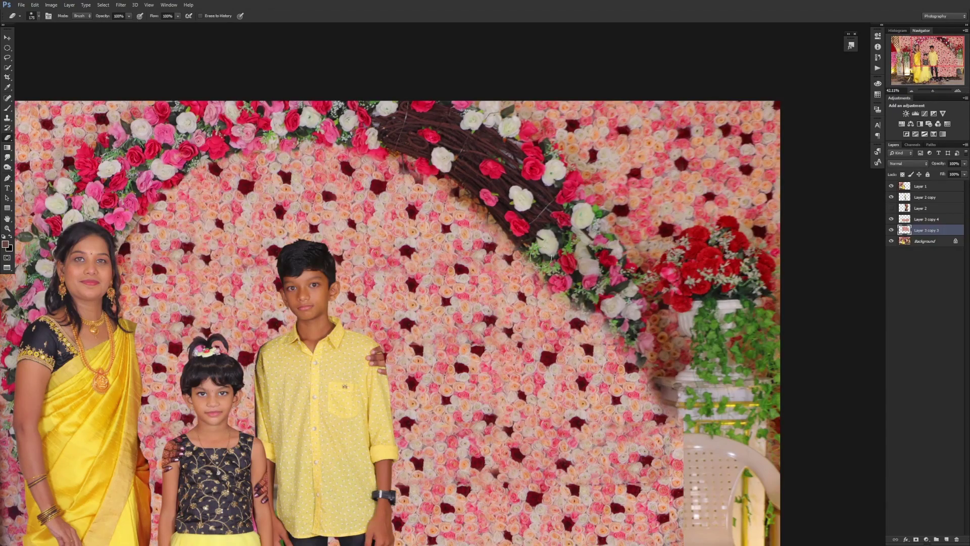
left_click_drag(581, 272, 571, 404)
left_click(891, 230)
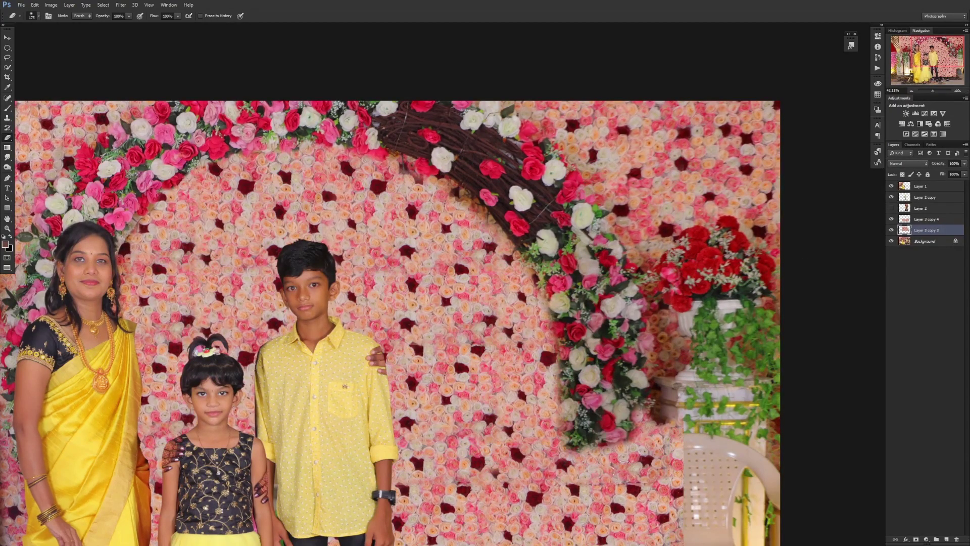
scroll(548, 270, "down", 3, "alt")
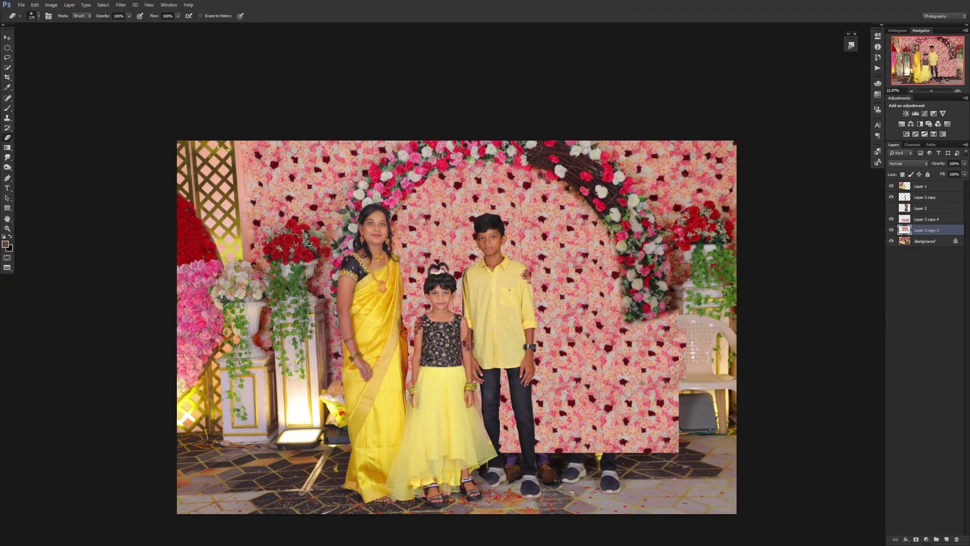
Step: Crop the family photo around the three people and select the group in the second photo
key("c")
left_click_drag(735, 143, 606, 180)
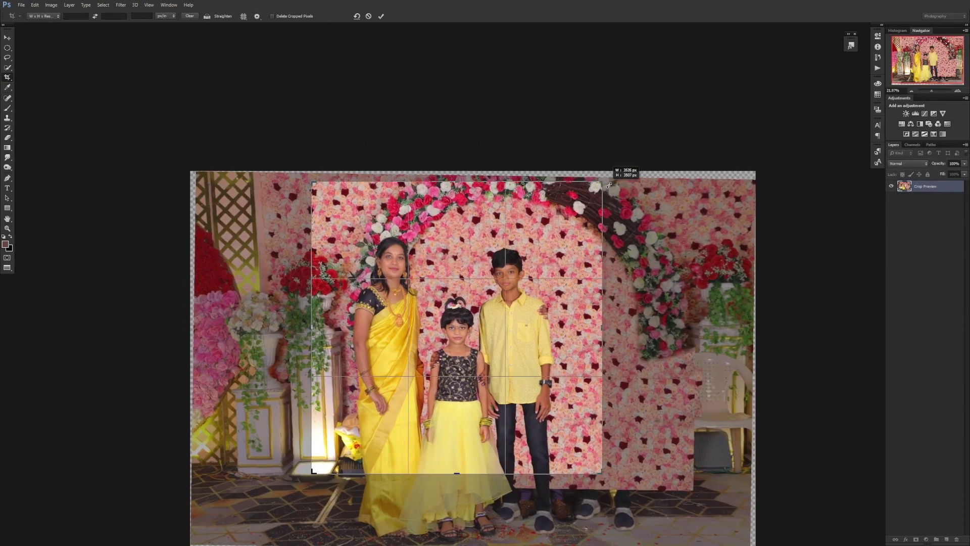
left_click_drag(308, 328, 252, 328)
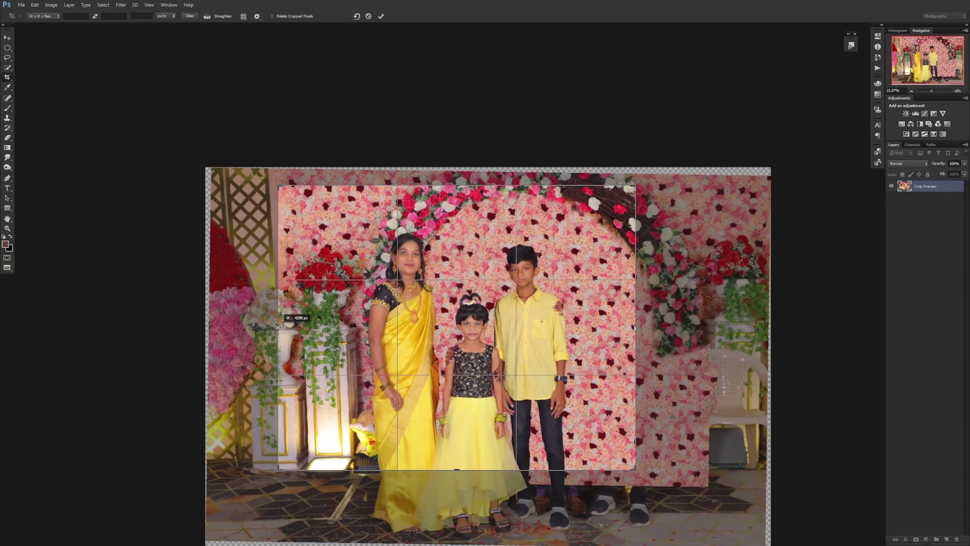
left_click_drag(629, 310, 624, 339)
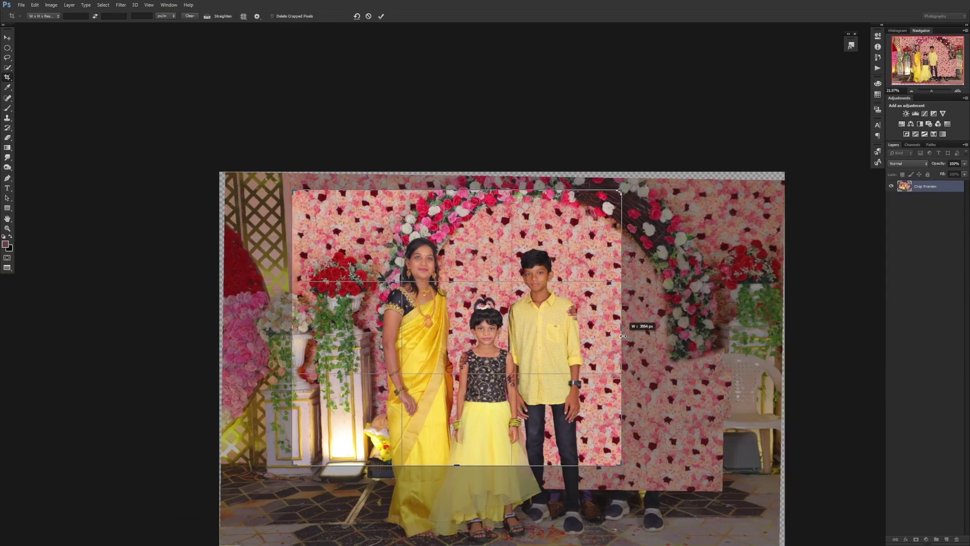
left_click_drag(604, 149, 494, 189)
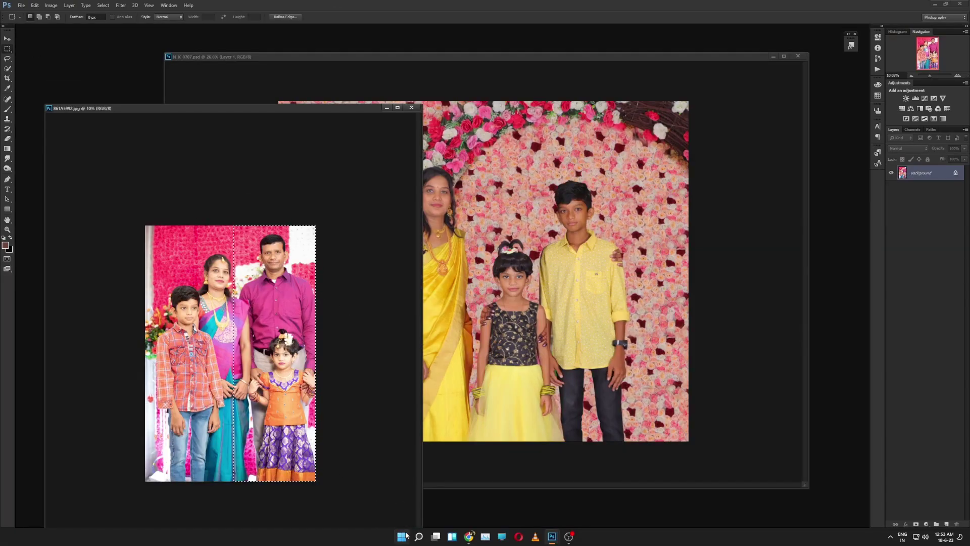
left_click_drag(233, 223, 349, 485)
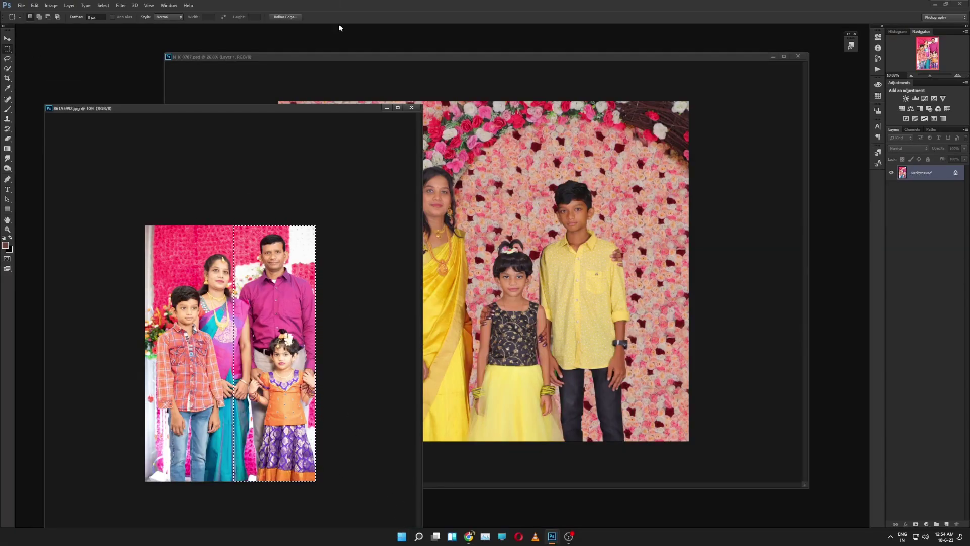
Step: Copy the family group into the rose-wall composite and close the JPG without saving
left_click(234, 224)
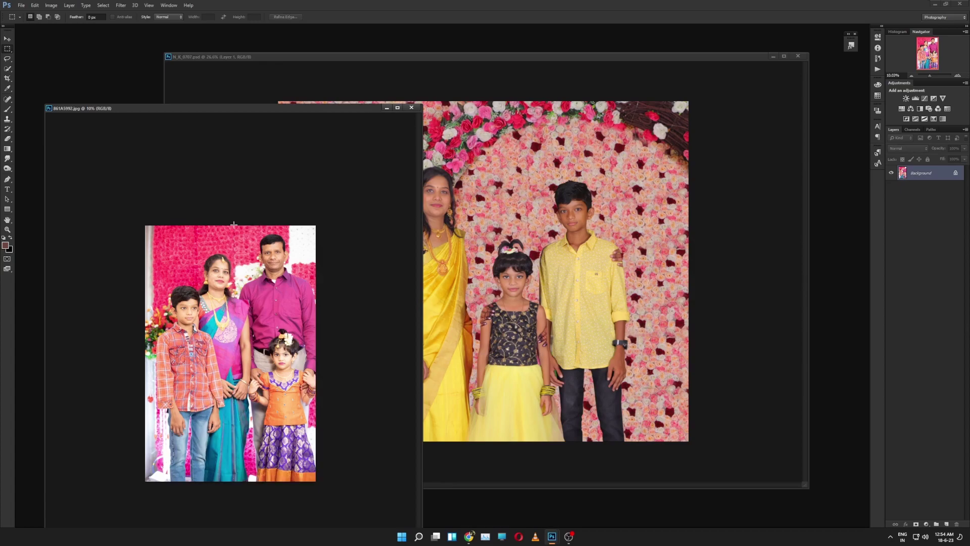
key("ctrl+j")
key("v")
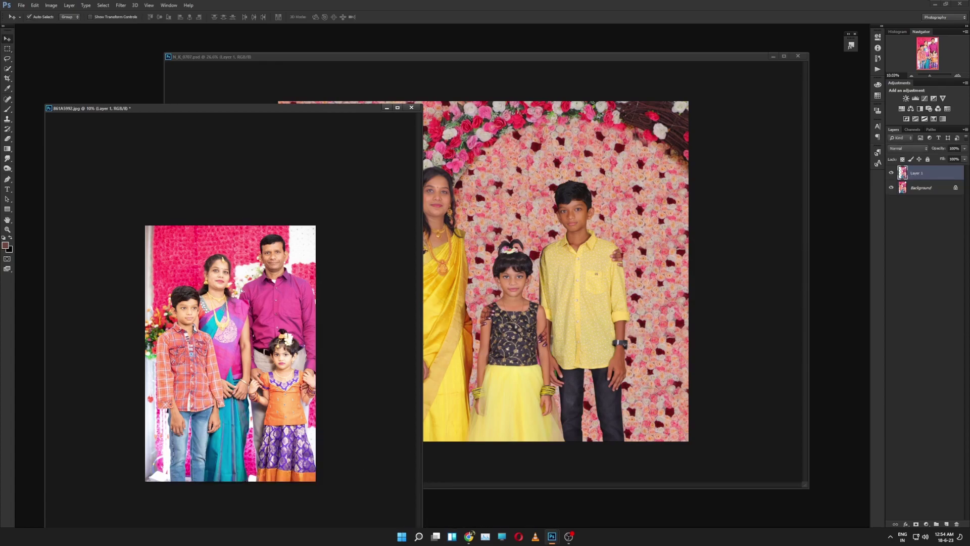
left_click_drag(253, 354, 505, 252)
key("ctrl+Tab")
key("ctrl+w")
left_click(543, 202)
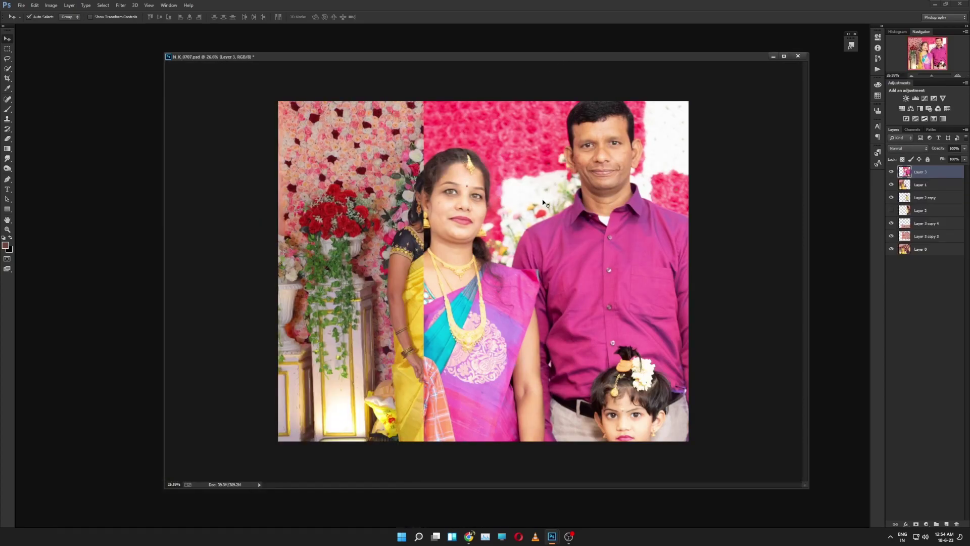
Step: Scale the pasted group to about 53% and place it beside the woman in yellow
key("ctrl+t")
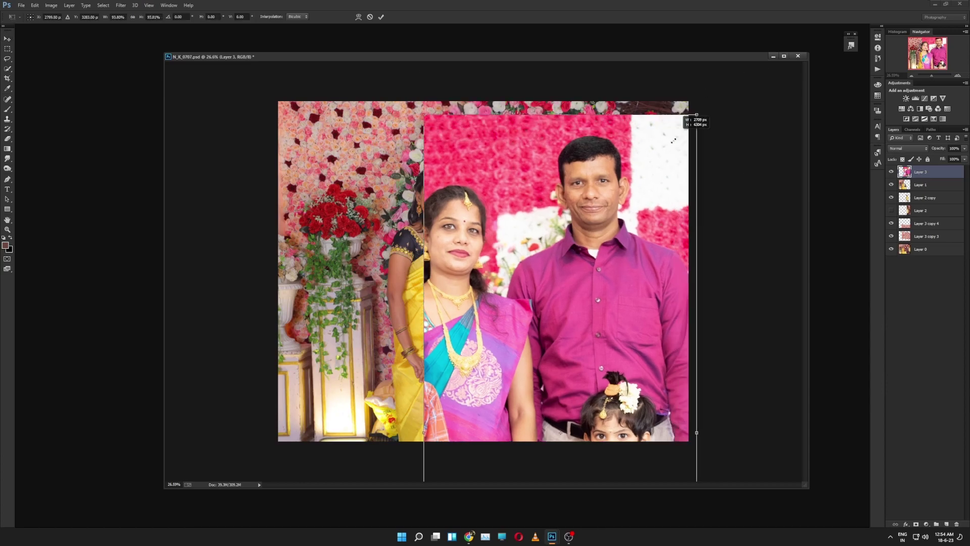
left_click_drag(717, 72, 606, 225)
left_click_drag(556, 304, 626, 262)
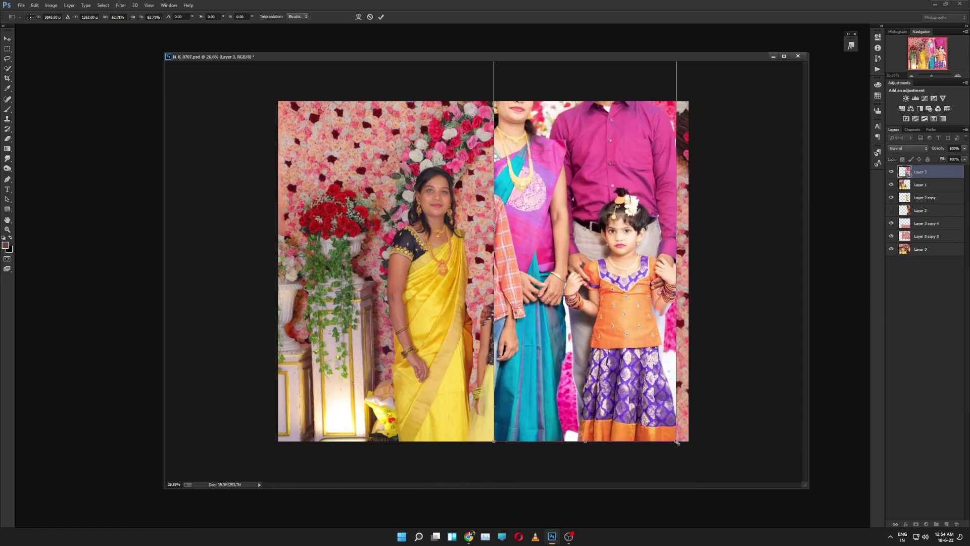
left_click_drag(677, 443, 634, 346)
left_click_drag(565, 238, 544, 349)
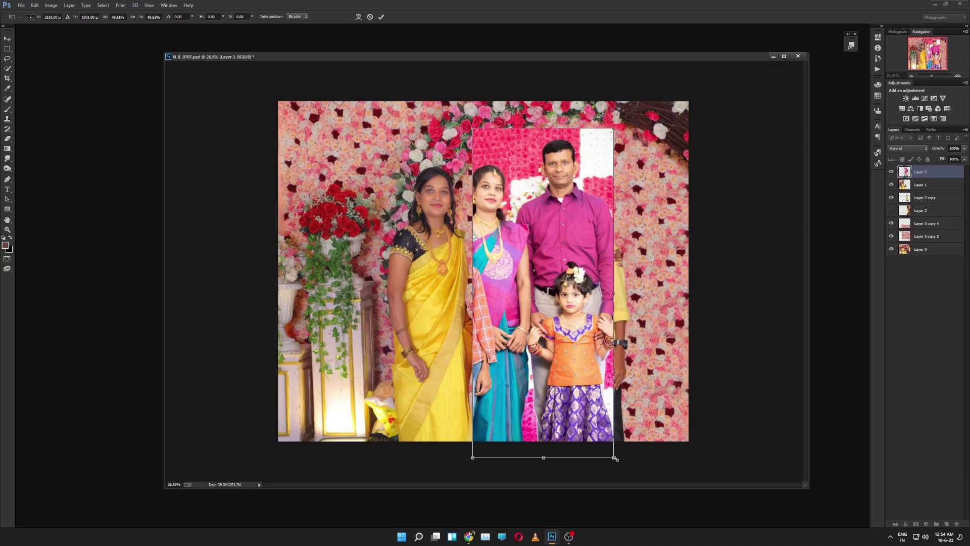
left_click_drag(616, 458, 633, 479)
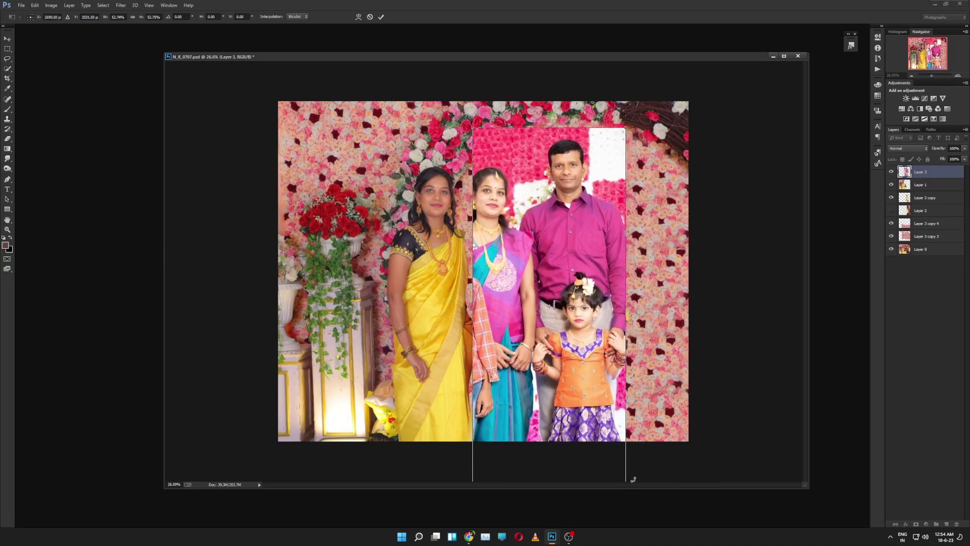
key("Up")
key("Up")
key("Up")
key("Up")
key("Up")
key("Up")
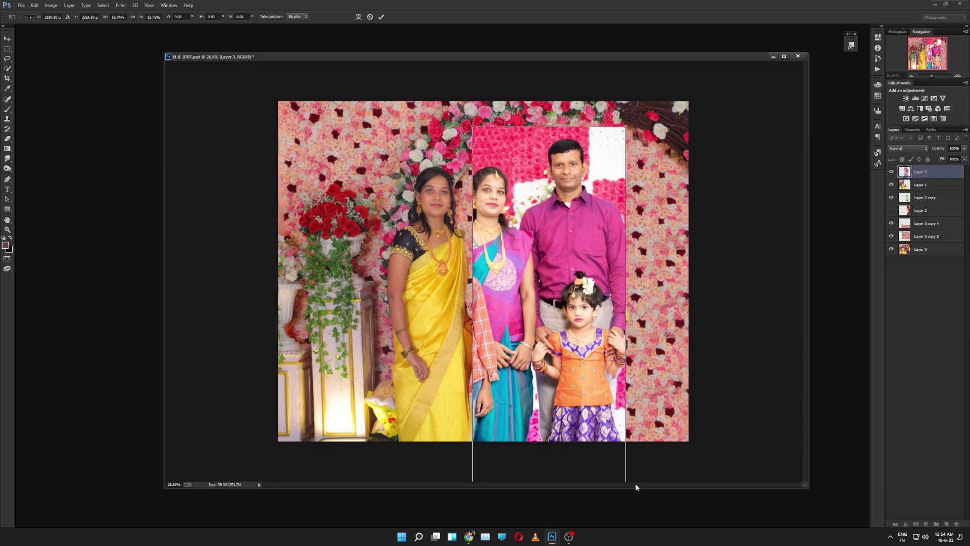
scroll(635, 483, "down", 2)
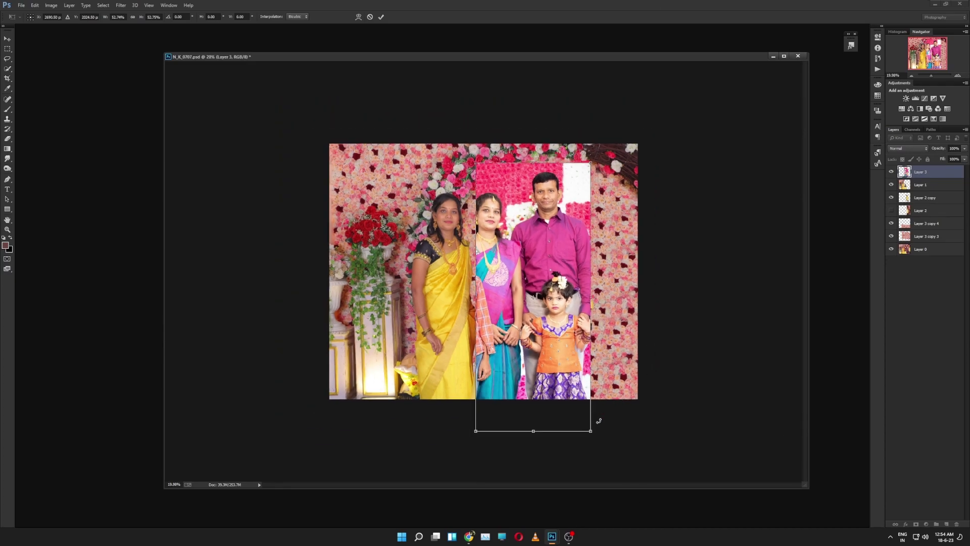
key("Return")
scroll(597, 417, "up", 2)
mouse_move(374, 56)
left_mouse_down()
mouse_move(428, 173)
mouse_move(447, 66)
mouse_move(477, 189)
left_mouse_up()
key("ctrl+r")
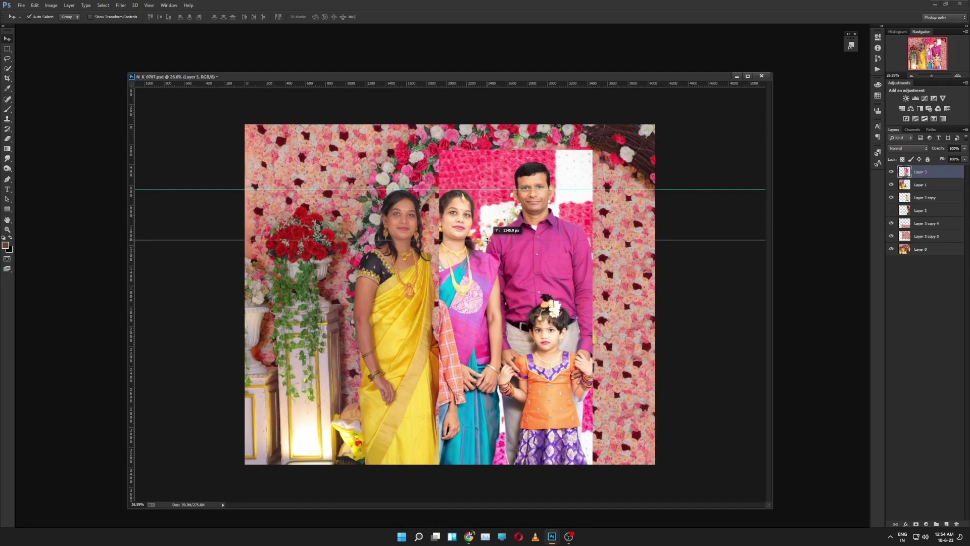
Step: Add a head-height guide and move the family group layer below the girl and boy
left_click_drag(489, 83, 492, 239)
left_click(891, 172)
key("ctrl+bracketleft")
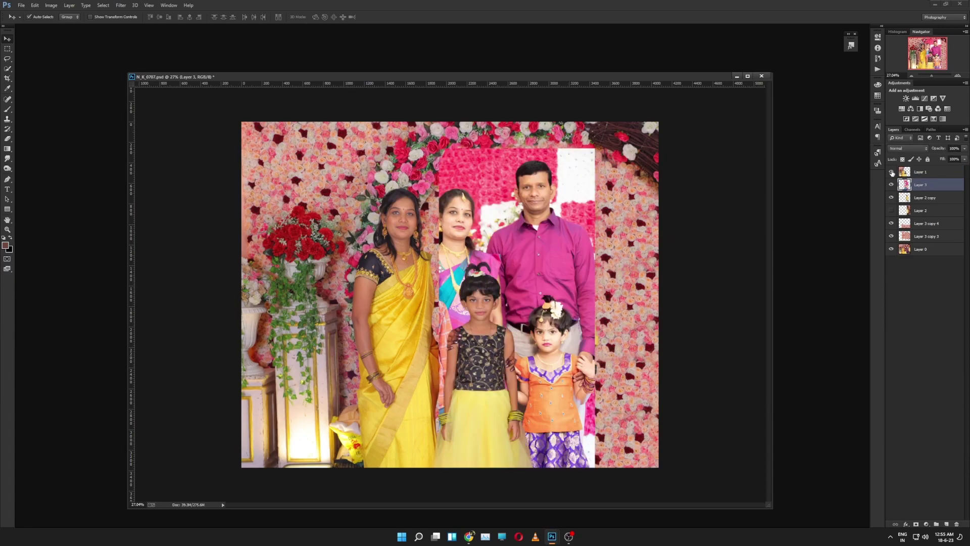
key("ctrl+bracketleft")
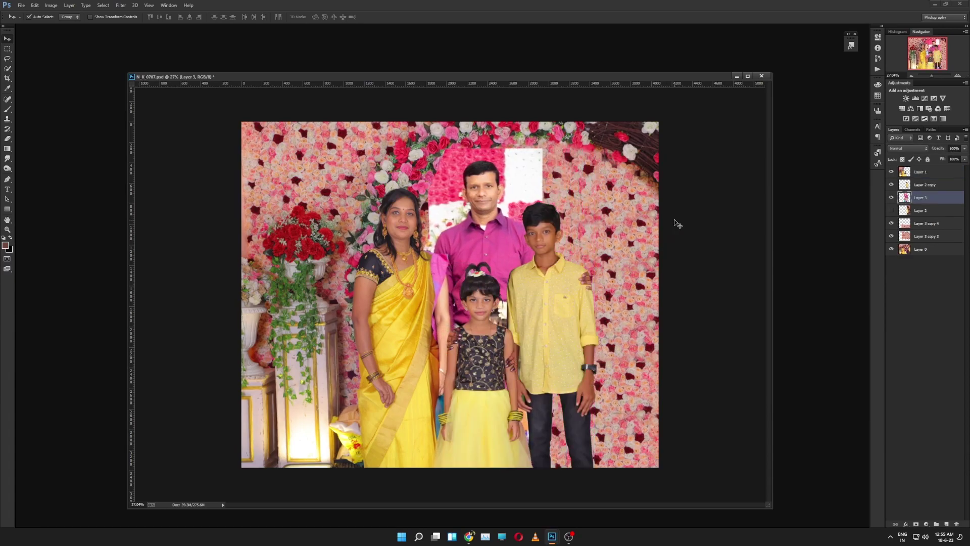
Step: Hide the family group, Layer 2 copy, Layer 2 and Layer 3 copy 3 to reveal the couple
left_click(892, 198)
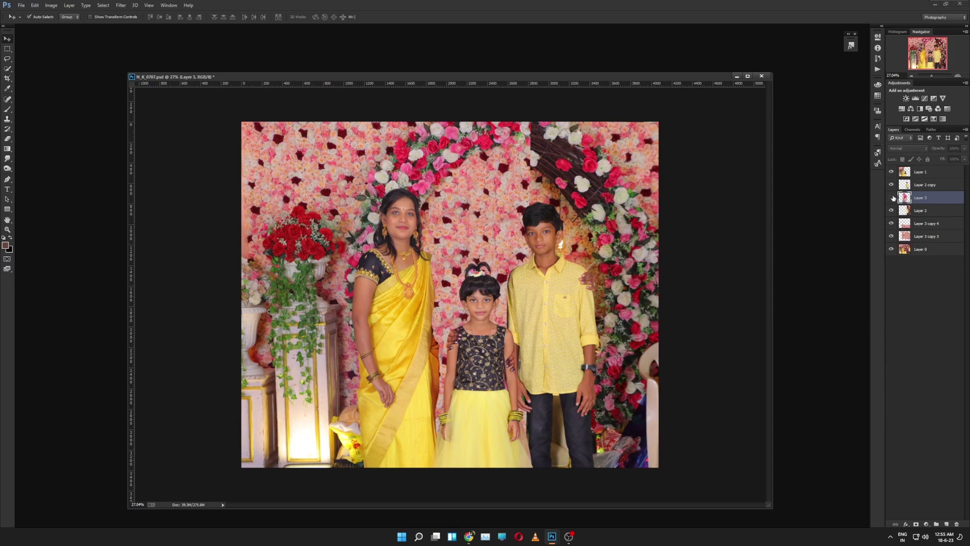
left_click(920, 210)
scroll(597, 214, "up", 4, "alt")
left_click(892, 210)
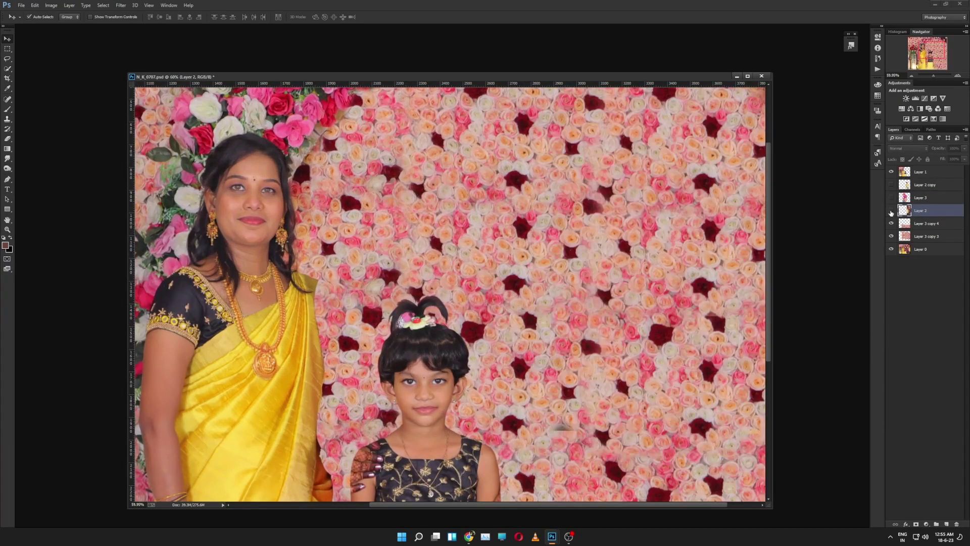
scroll(894, 238, "down", 5)
left_click(892, 236)
Step: Duplicate the wedding photo Layer 0 and shift the copy to the left
left_click(926, 251)
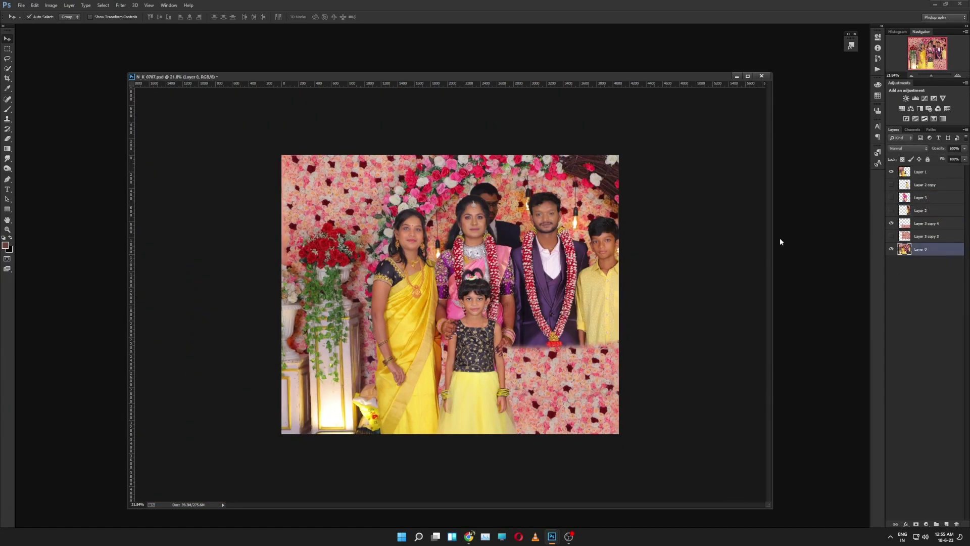
key("ctrl+t")
left_click_drag(699, 234, 644, 274)
key("Return")
Step: Copy the boy's head to a new layer using a 20 px feathered elliptical selection
key("m")
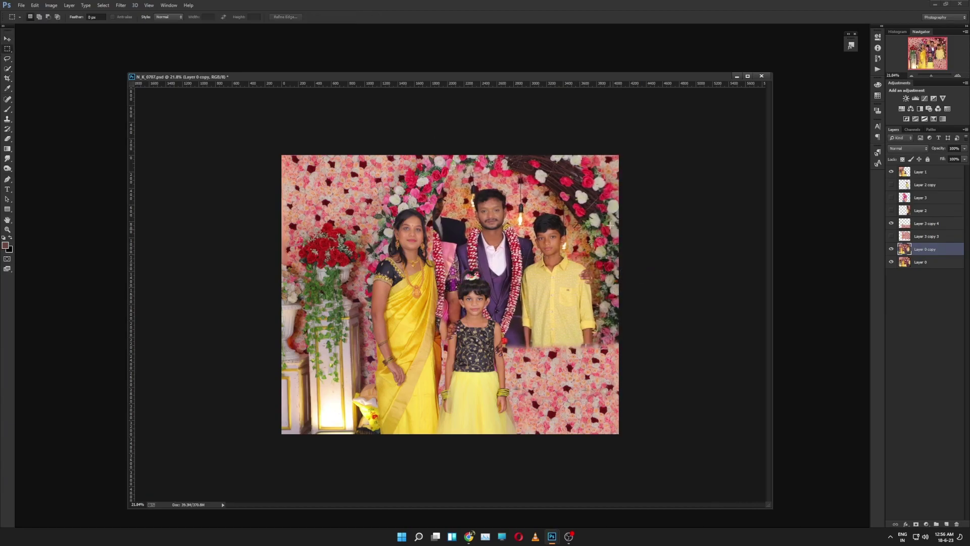
scroll(509, 234, "up", 8, "alt")
double_click(93, 17)
type("20")
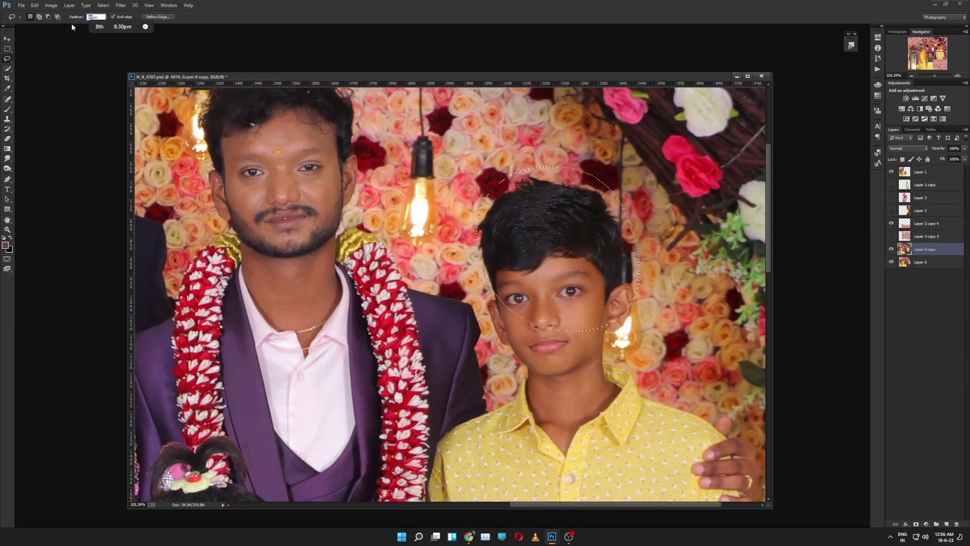
left_click(518, 348)
key("ctrl+j")
Step: Move the copied head onto the boy's full-body layer
key("v")
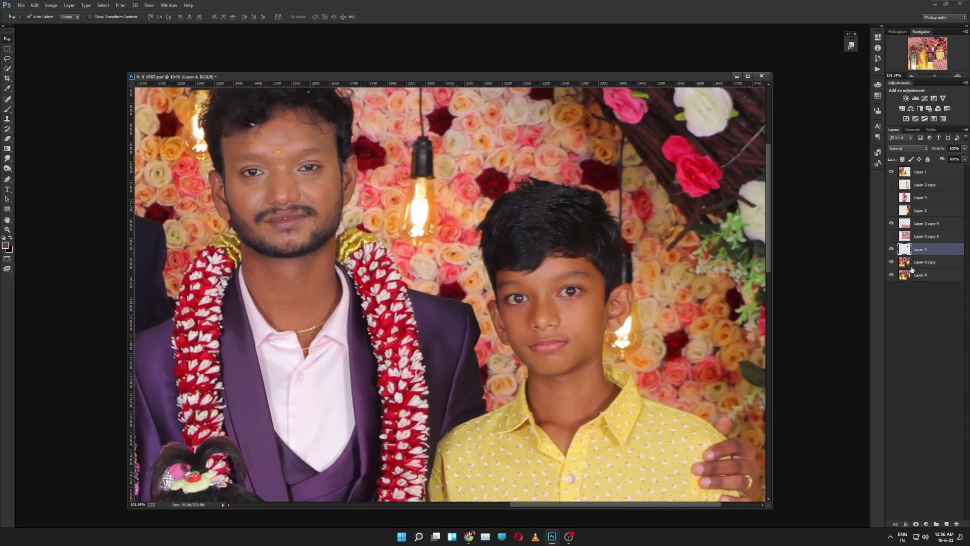
scroll(526, 324, "down", 3, "alt")
left_click(891, 236)
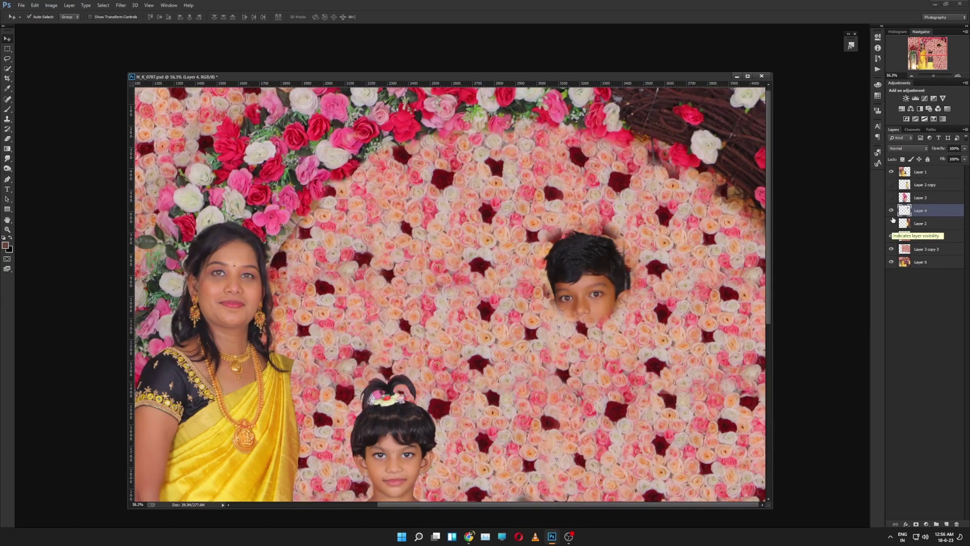
left_click(891, 185)
mouse_move(594, 295)
left_mouse_down()
mouse_move(530, 314)
mouse_move(519, 335)
left_mouse_up()
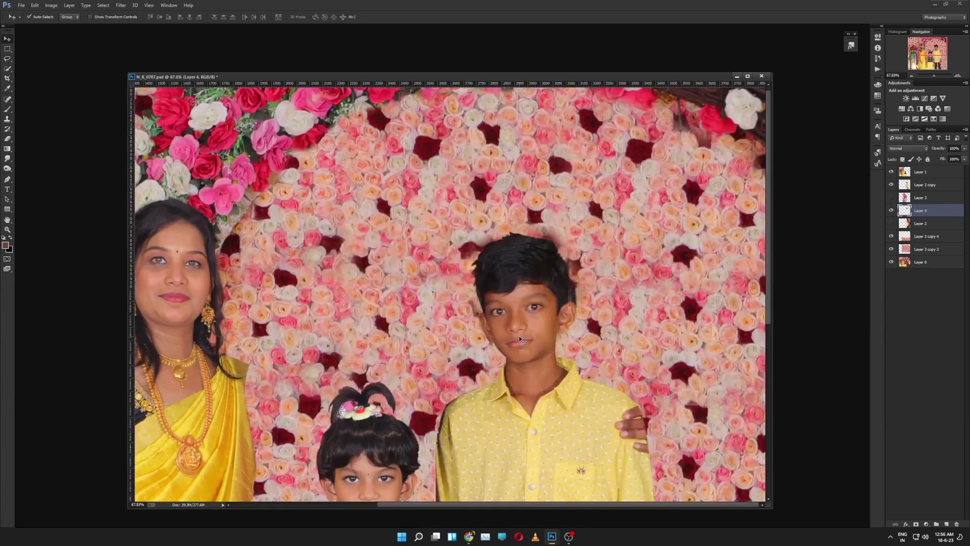
scroll(519, 335, "up", 2, "alt")
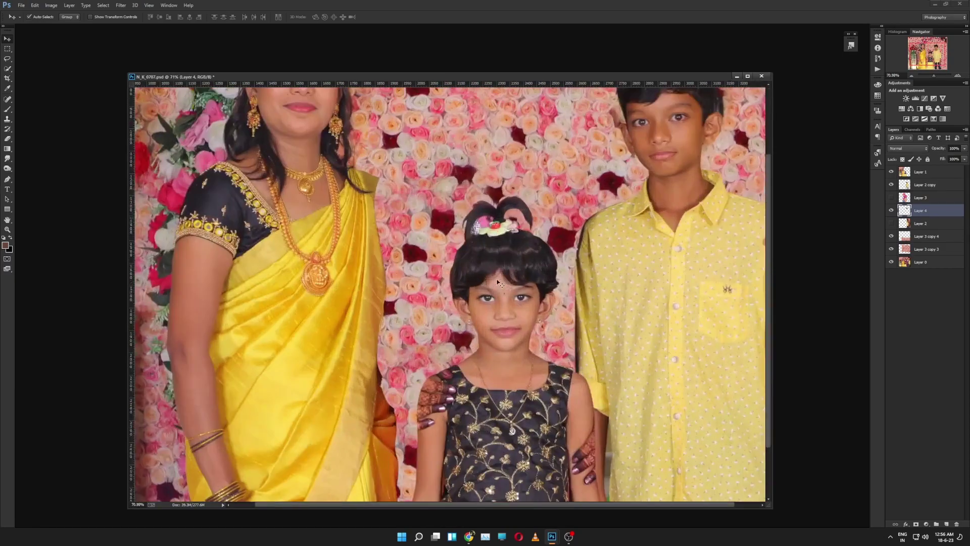
Step: Lasso an area of Layer 0 onto a new layer and move it above Layer 2
left_click(499, 283)
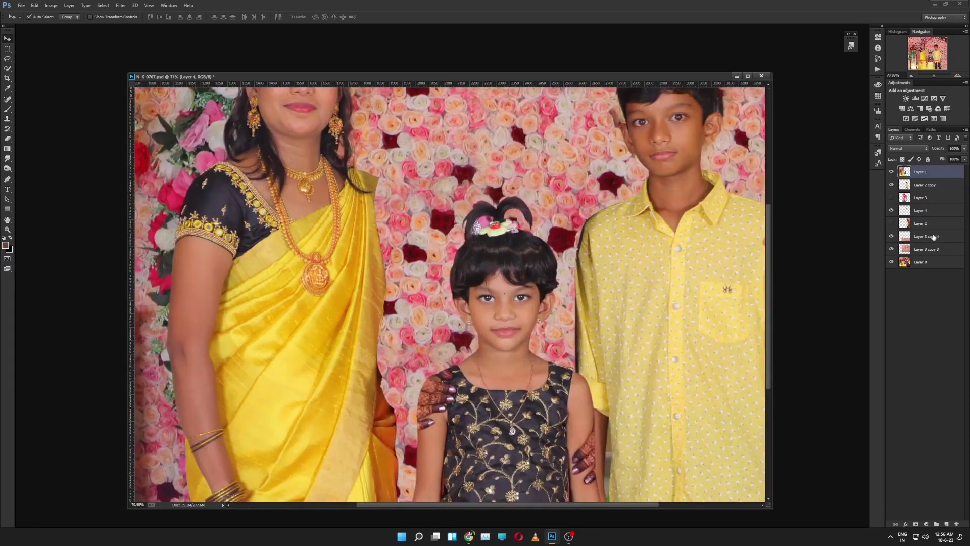
left_click(891, 235)
left_click(891, 172)
left_click(920, 261)
key("l")
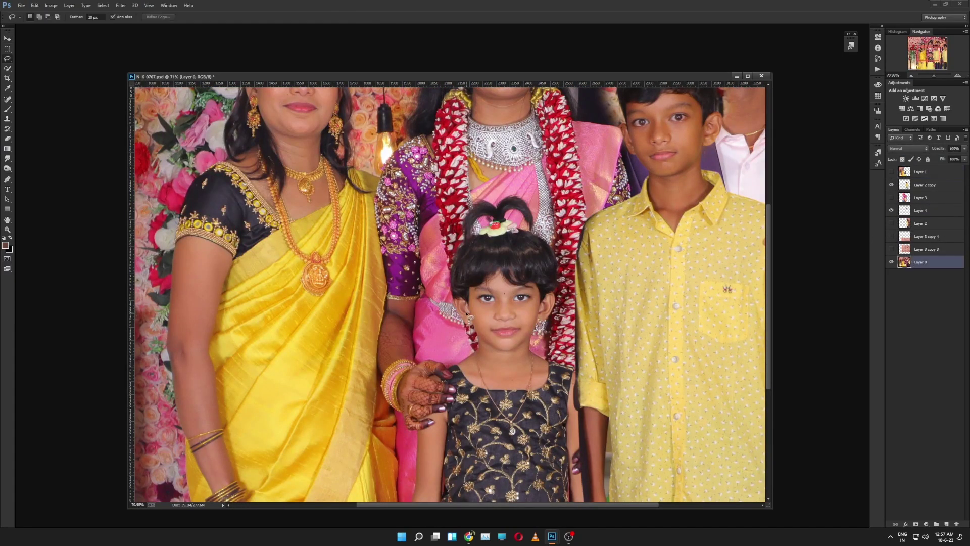
key("ctrl+j")
key("ctrl+]")
key("ctrl+]")
key("ctrl+]")
Step: Show the hidden rose-wall layers and Layer 1 again, fitting the image full-screen
left_click(891, 249)
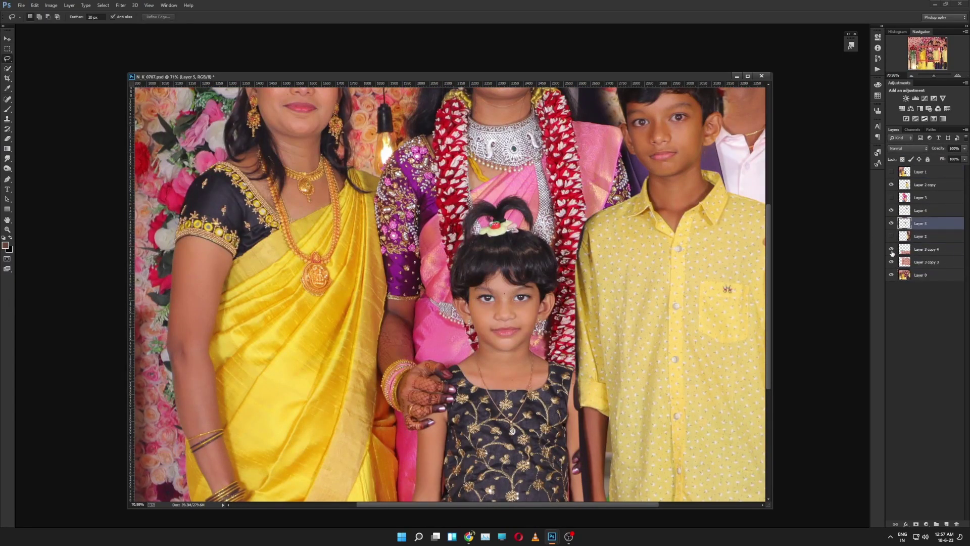
left_click(891, 197)
left_click(891, 172)
key("ctrl+0")
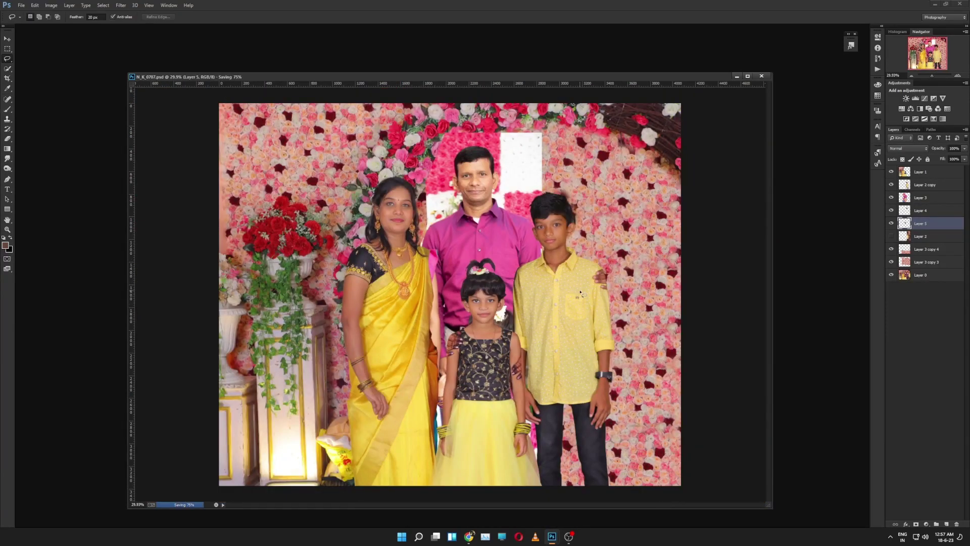
key("f")
key("ctrl+0")
Step: Move the head and patch layers, including Layer 4, above the father's Layer 3
key("v")
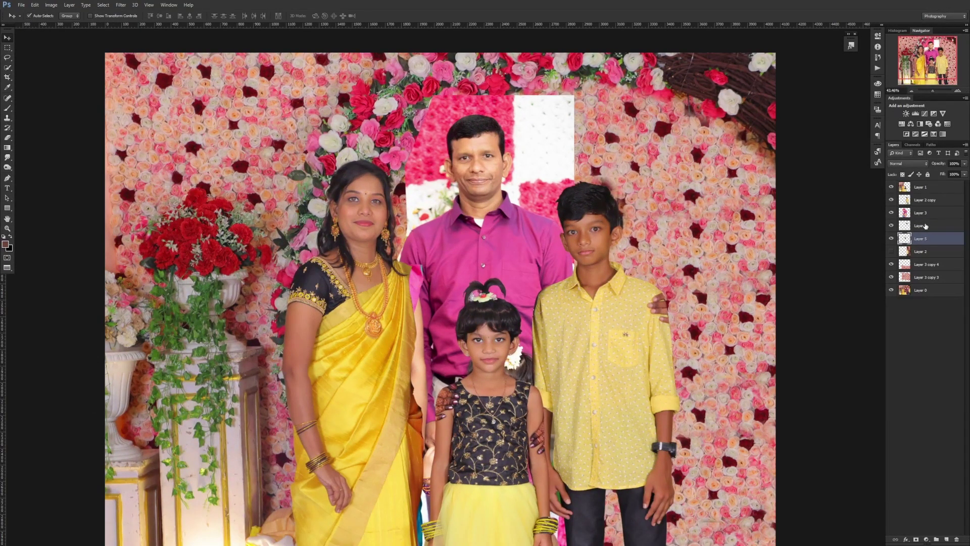
left_click(925, 226, "ctrl")
key("ctrl+bracketright")
scroll(631, 303, "down", 3)
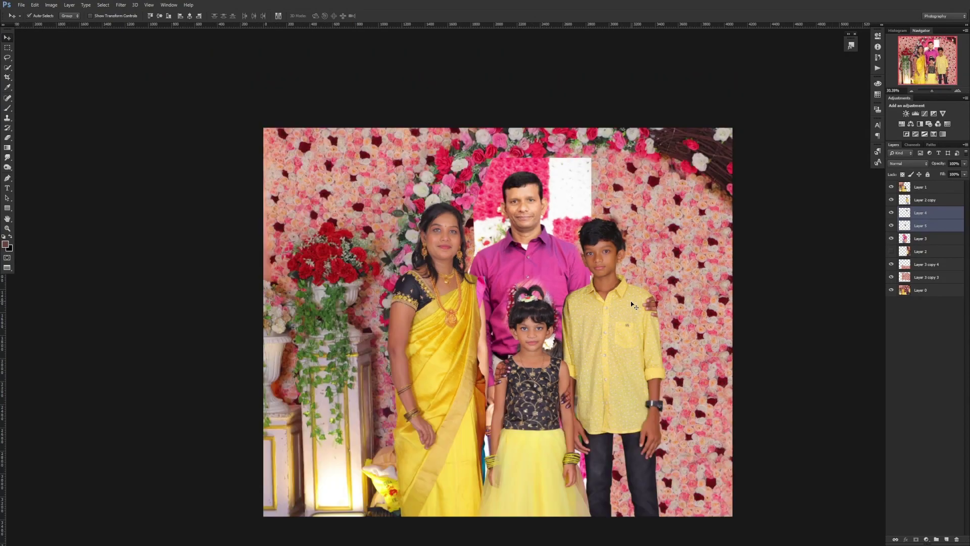
scroll(596, 263, "up", 1)
scroll(559, 224, "up", 2)
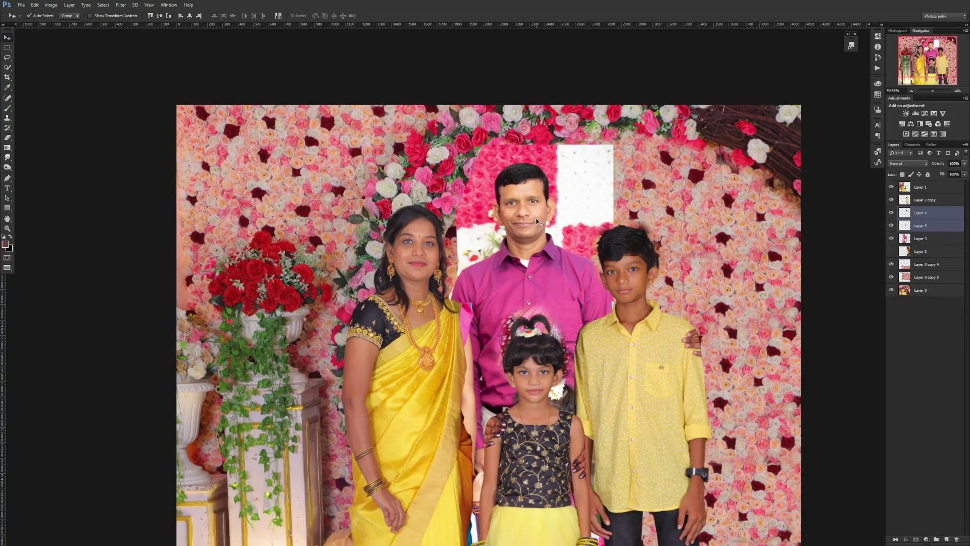
Step: Nudge the father's Layer 3 cut-out left and right until he sits between mother and boy
left_click(537, 222)
scroll(455, 283, "up", 2)
scroll(455, 283, "up", 1)
scroll(455, 283, "down", 4)
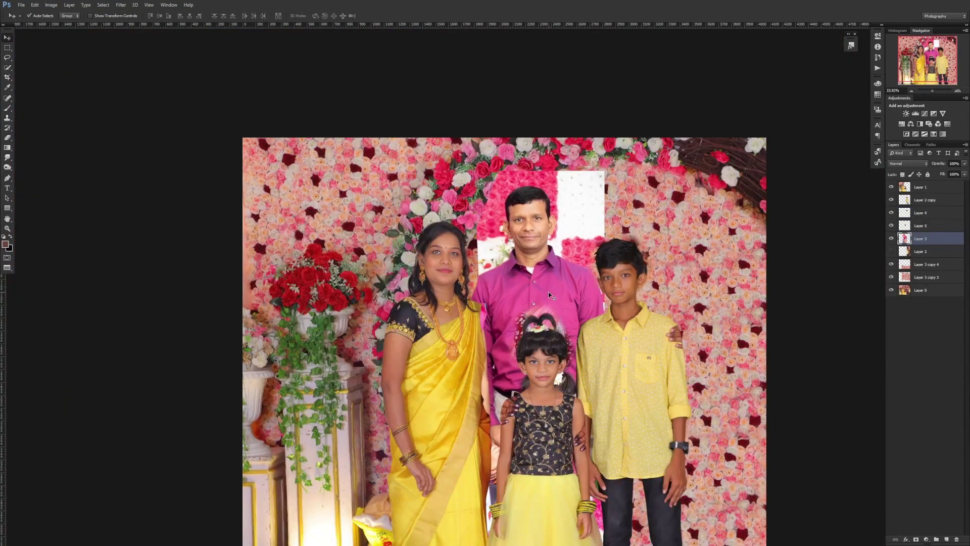
key("shift+Left")
key("Left")
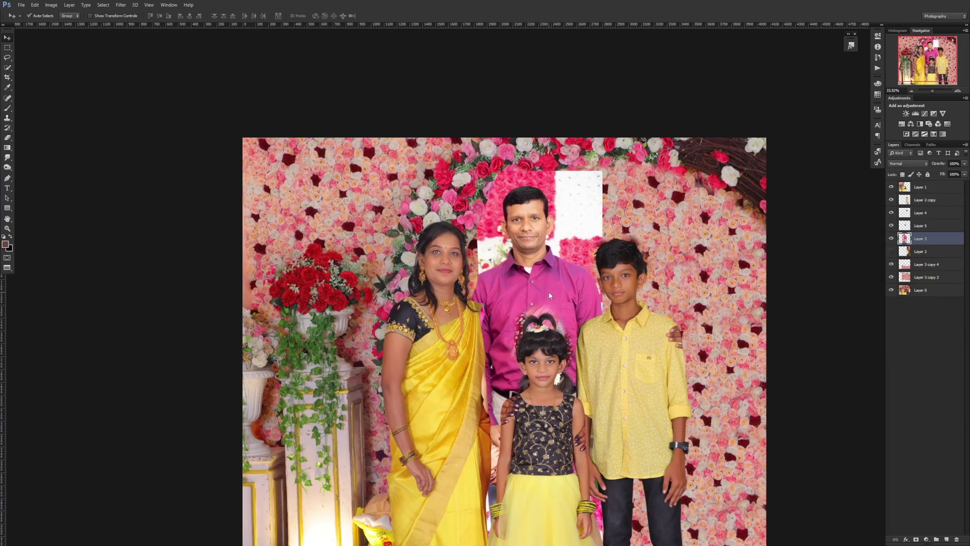
key("shift+Right")
key("shift+Right")
key("shift+Right")
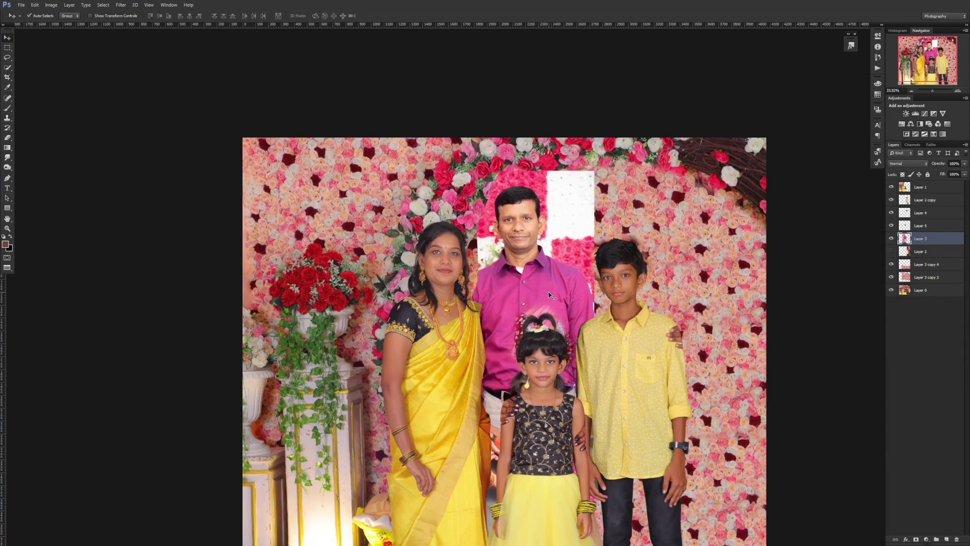
key("shift+Right")
key("shift+Left")
key("shift+Left")
key("shift+Left")
scroll(550, 292, "down", 3)
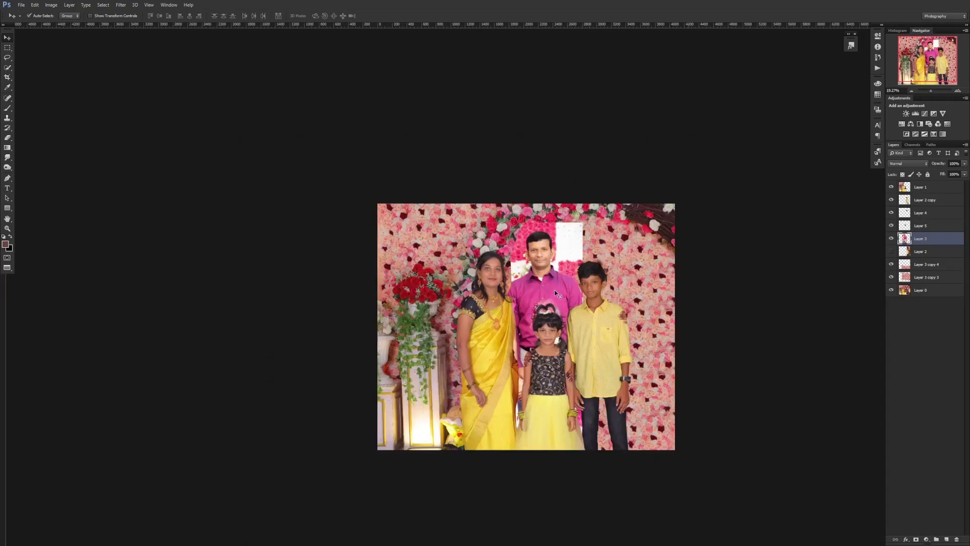
scroll(581, 263, "up", 2)
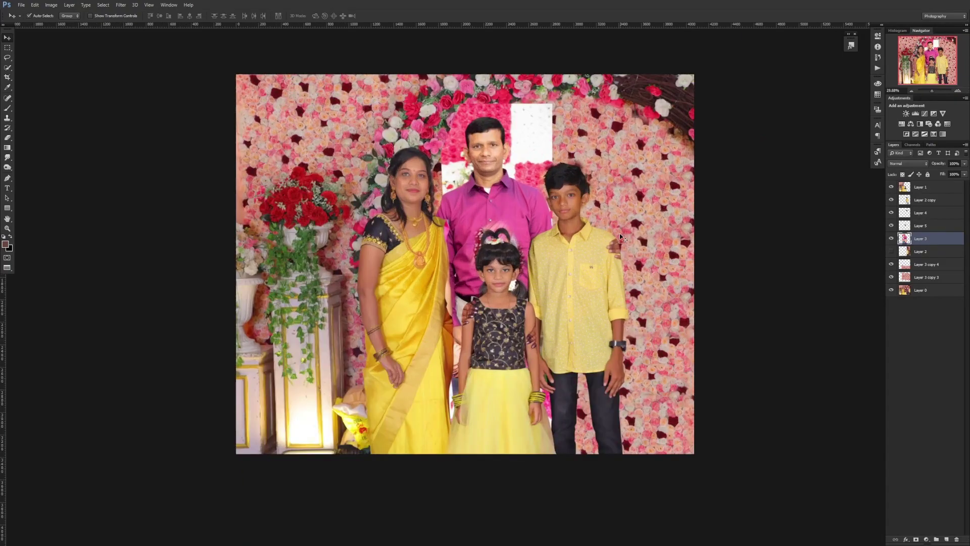
scroll(459, 253, "up", 2)
Step: Make Layer 1 the active layer
left_click(460, 252)
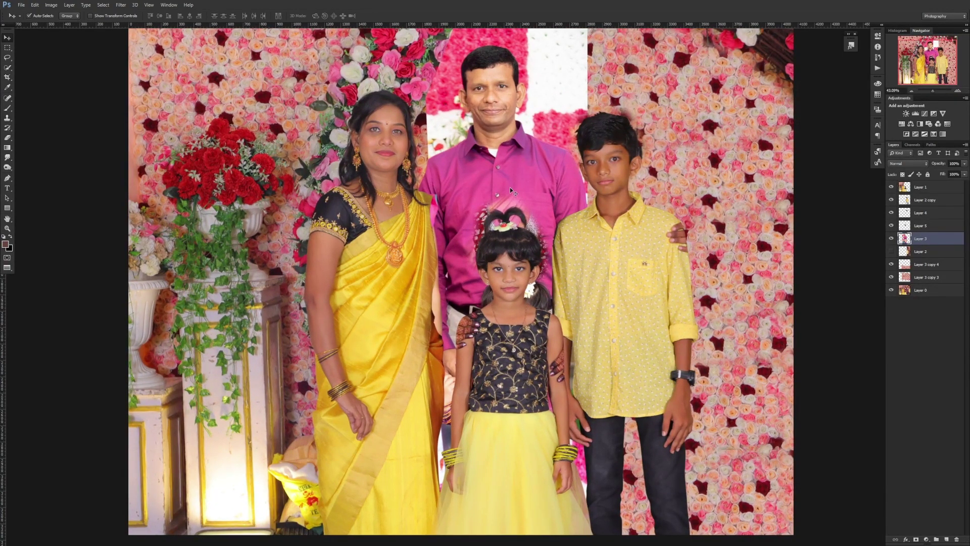
scroll(403, 205, "up", 8)
scroll(364, 230, "up", 3)
Step: Lasso the area beside the woman's hair and copy it onto new Layer 6
scroll(365, 228, "down", 5)
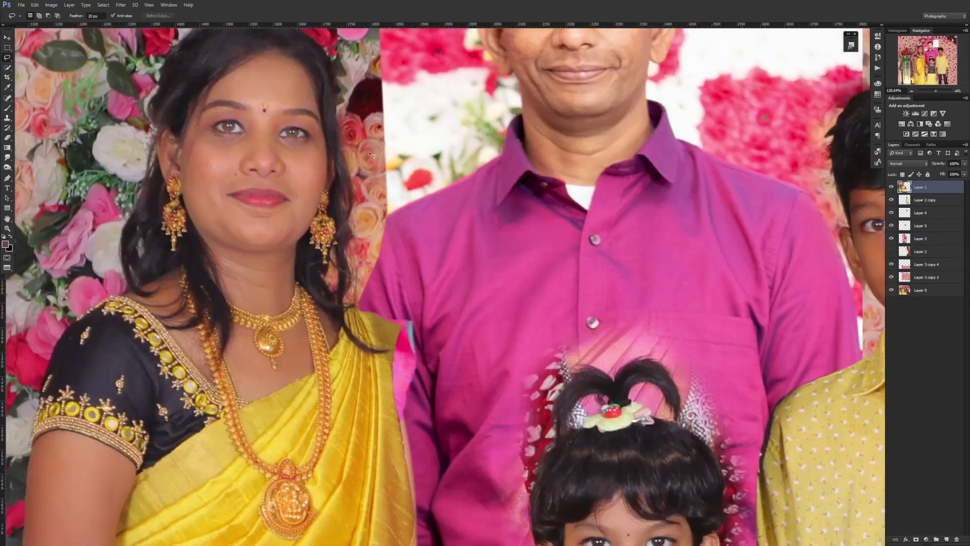
key("l")
scroll(353, 202, "up", 3)
left_click_drag(331, 132, 390, 289)
key("ctrl+j")
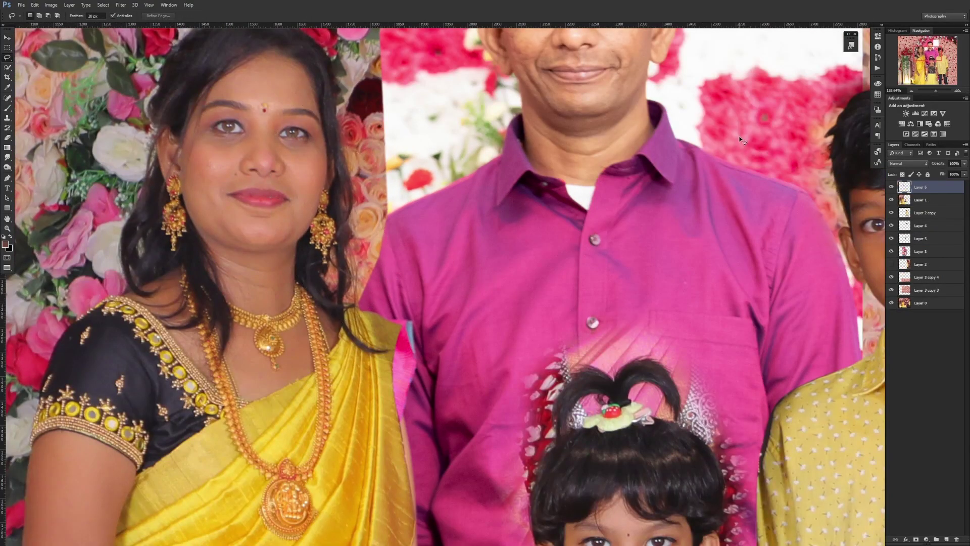
Step: Trace a pen path along the mother's hair and turn it into a selection
scroll(308, 263, "up", 5)
key("p")
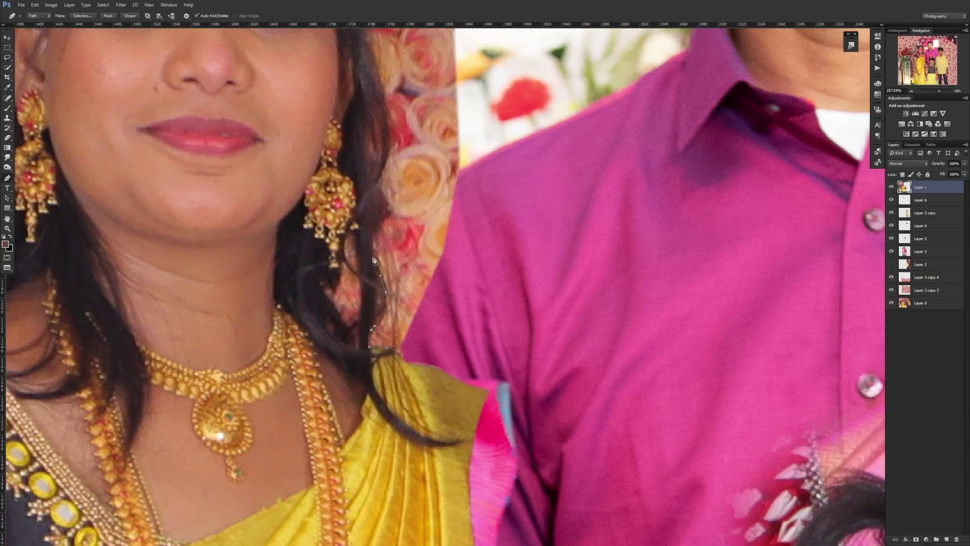
scroll(390, 147, "down", 8)
scroll(466, 314, "up", 4)
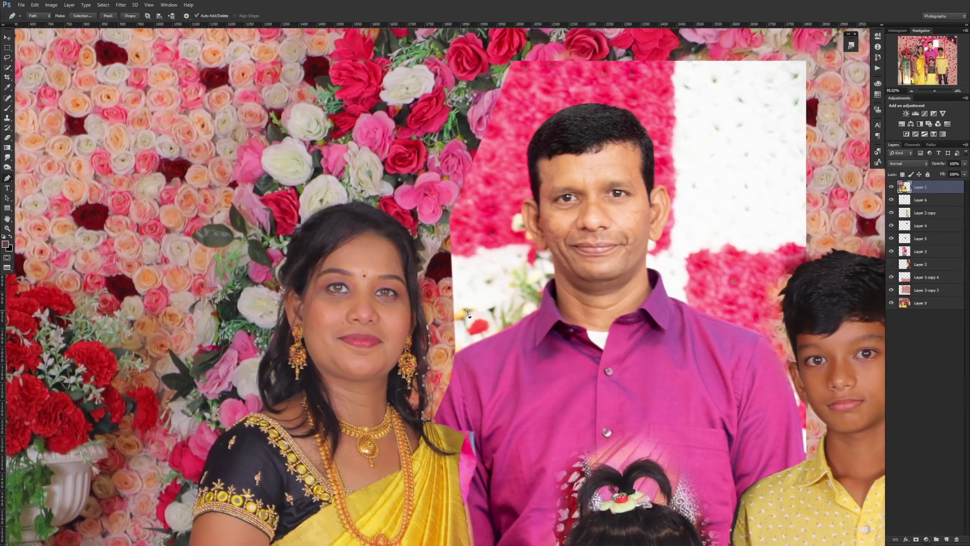
right_click(501, 380)
left_click(520, 404)
left_click(531, 169)
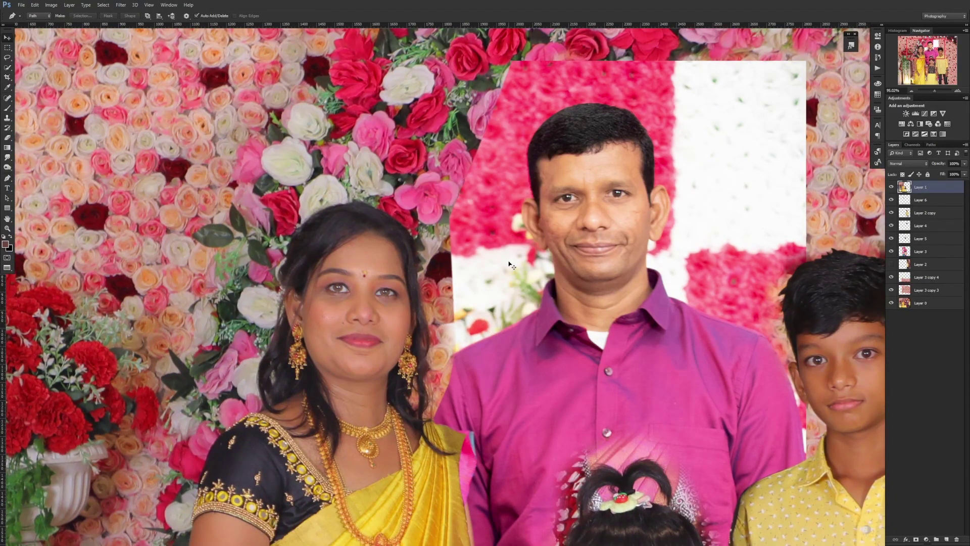
Step: Set Layer 6 to Multiply, lower its saturation to -69 and darken it with Levels
left_click(920, 200)
left_click(907, 163)
left_click(904, 195)
key("ctrl+u")
left_click_drag(806, 270, 781, 277)
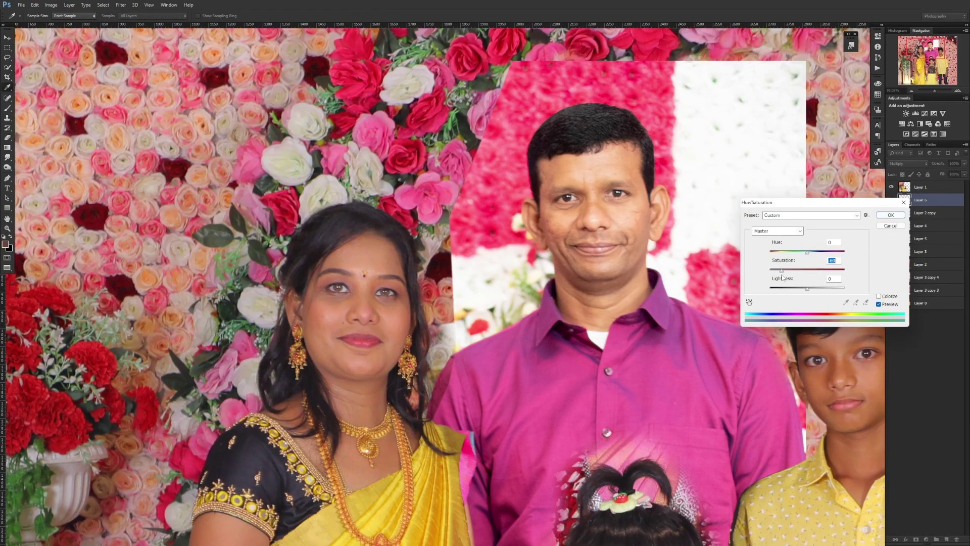
key("Return")
scroll(449, 375, "up", 3)
key("ctrl+l")
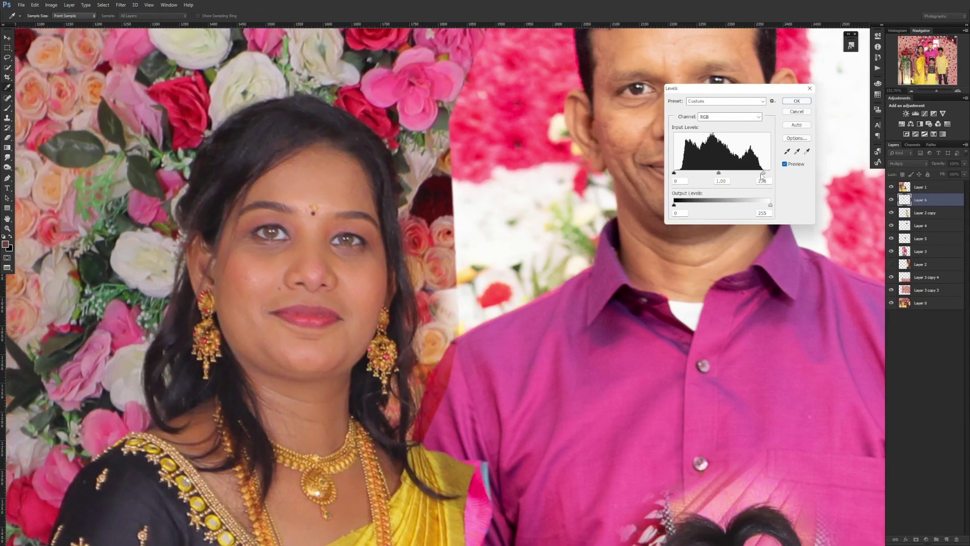
key("Return")
Step: Erase the patch edge near the man's shoulder and fit the whole photo in view
key("e")
left_click_drag(442, 330, 429, 436)
key("ctrl+0")
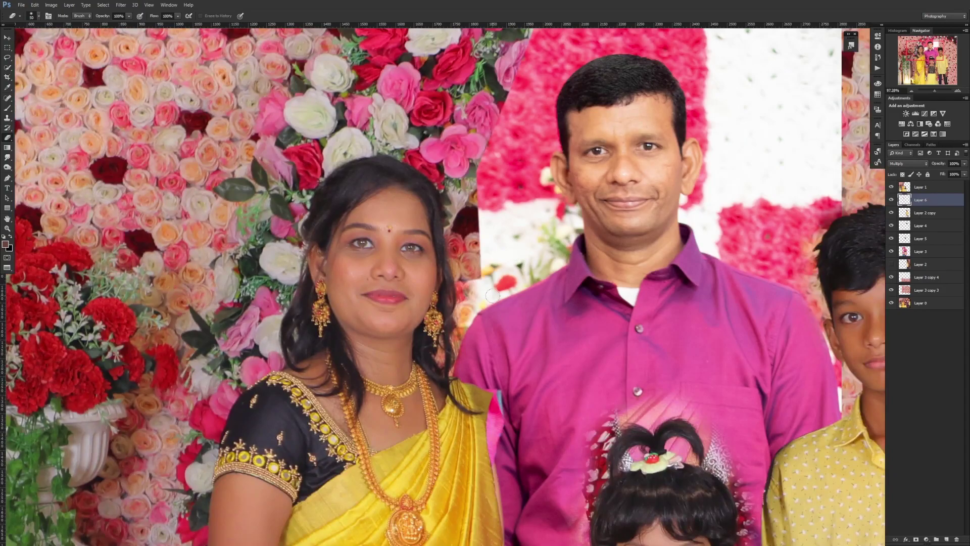
key("p")
scroll(470, 394, "up", 5)
Step: Trace a pen path up the man's shoulder edge and across the top of his hair
left_click(463, 346)
left_click_drag(485, 263, 489, 248)
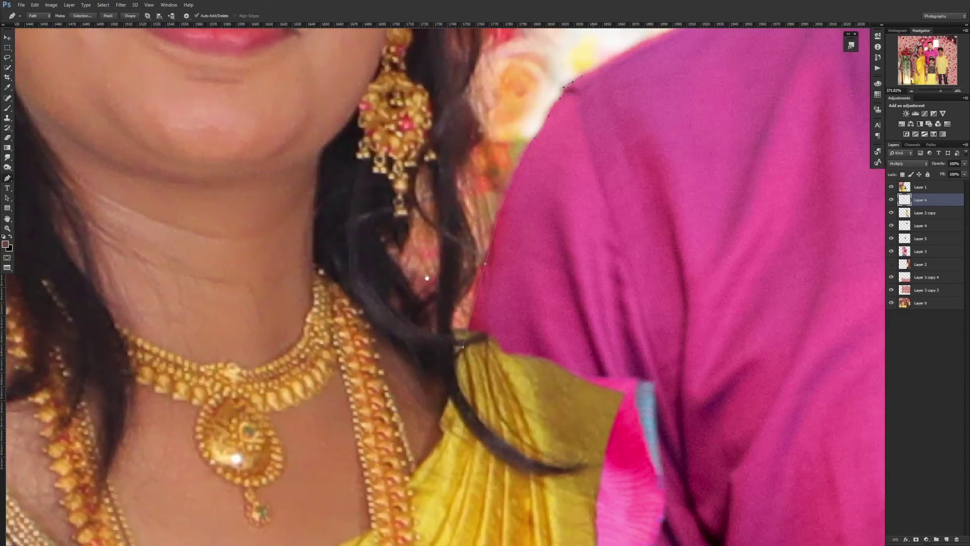
scroll(510, 369, "up", 5)
scroll(510, 369, "right", 4)
scroll(622, 217, "up", 5)
scroll(623, 217, "right", 2)
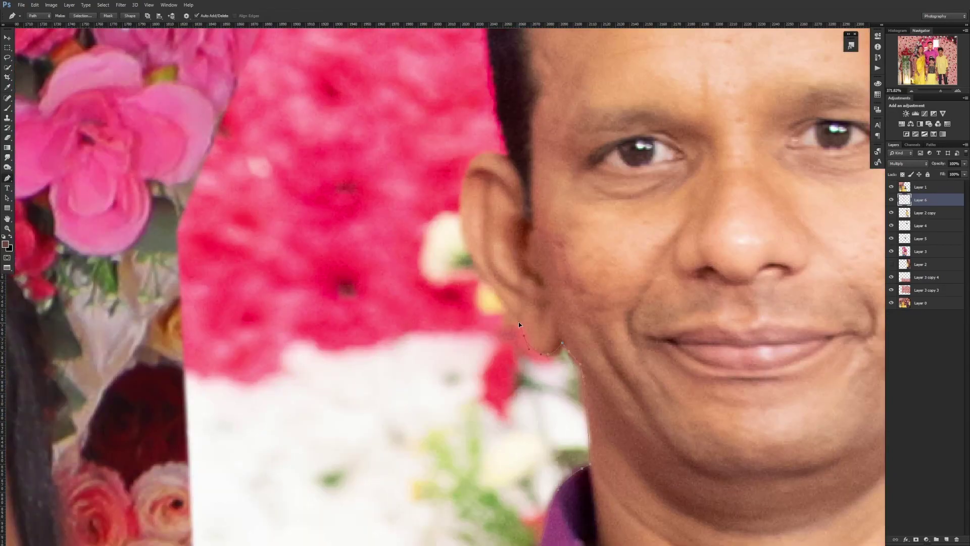
left_click(499, 111)
scroll(495, 152, "up", 5)
scroll(497, 93, "up", 5)
scroll(497, 93, "right", 4)
left_click(378, 235)
left_click(398, 221)
left_click(462, 188)
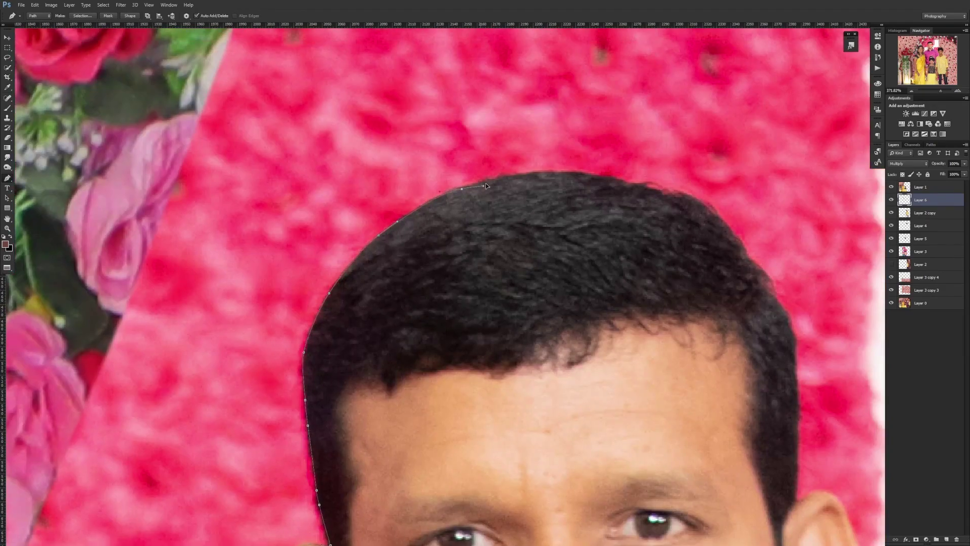
Step: Continue the path down the hair edge, ear and neck to close around his head
left_click(716, 215)
scroll(715, 215, "down", 4)
scroll(715, 215, "right", 5)
left_click(480, 86)
left_click(503, 121)
left_click(508, 137)
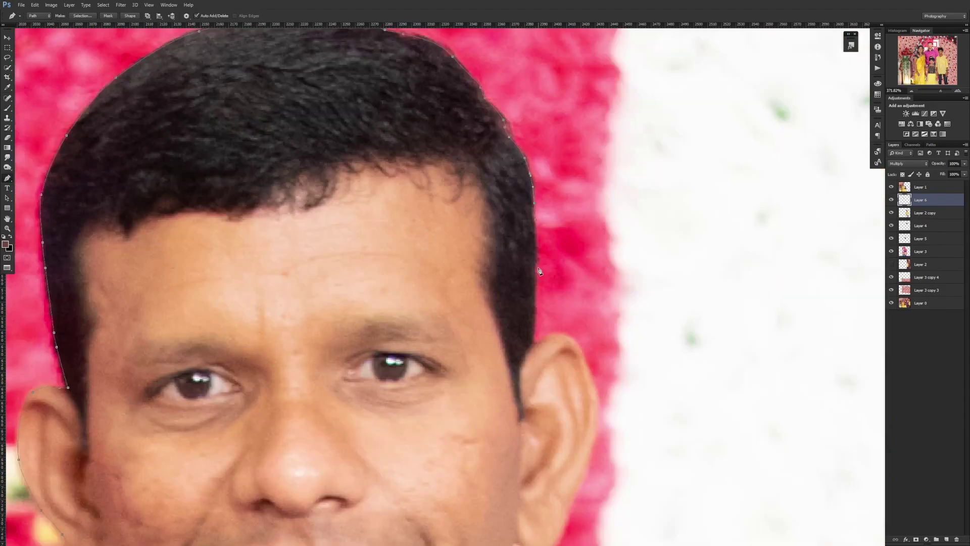
left_click(597, 393)
scroll(597, 393, "down", 7)
scroll(597, 393, "left", 1)
left_click(612, 134)
left_click(598, 162)
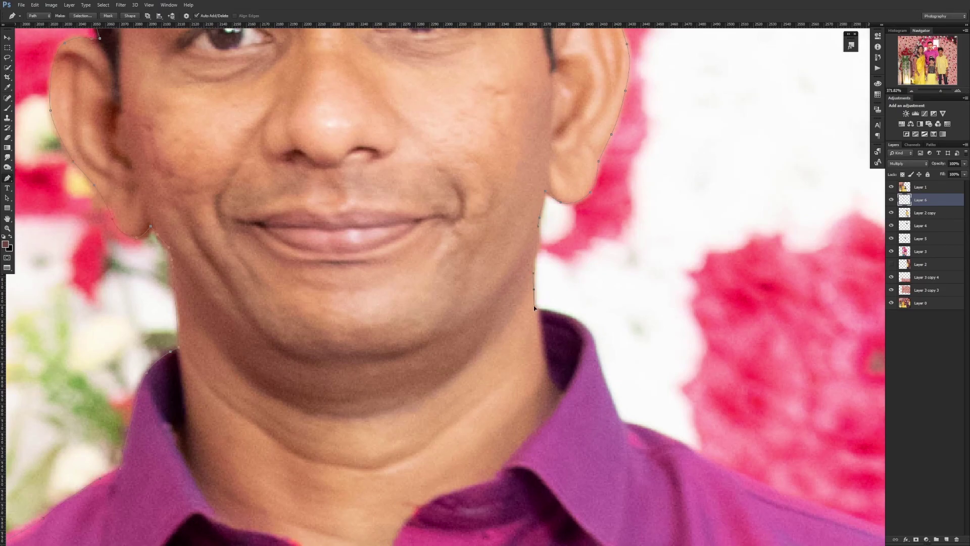
scroll(737, 475, "right", 4)
scroll(737, 475, "down", 5)
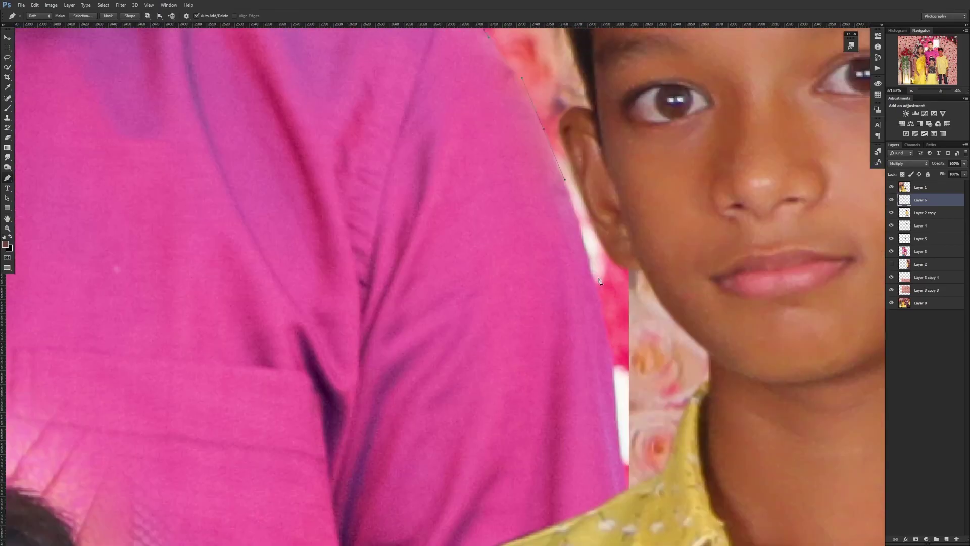
scroll(452, 461, "down", 10)
Step: Load the path as a selection on Layer 3, feather it and copy it to Layer 7
key("ctrl+Return")
key("v")
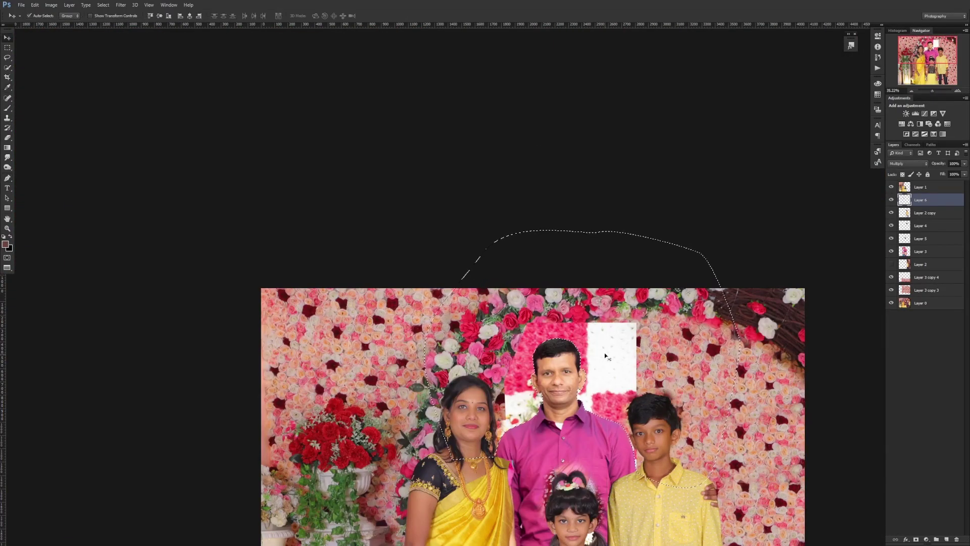
left_click(613, 326)
scroll(629, 374, "down", 1)
key("l")
key("shift+F6")
key("Return")
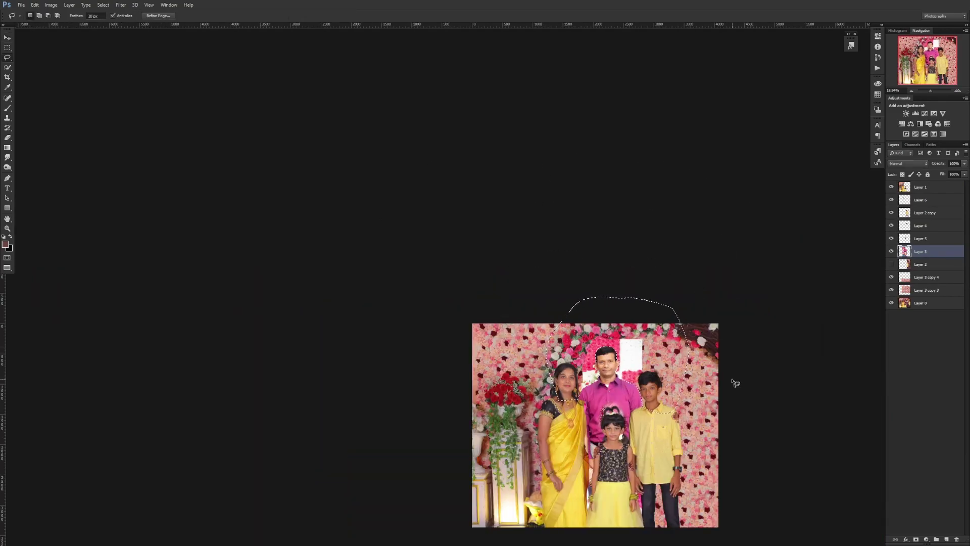
key("ctrl+j")
Step: Hide Layer 1 to reveal the teal-saree mother and orange-dressed girl photo
key("alt+bracketleft")
scroll(617, 362, "down", 2)
scroll(617, 362, "up", 2)
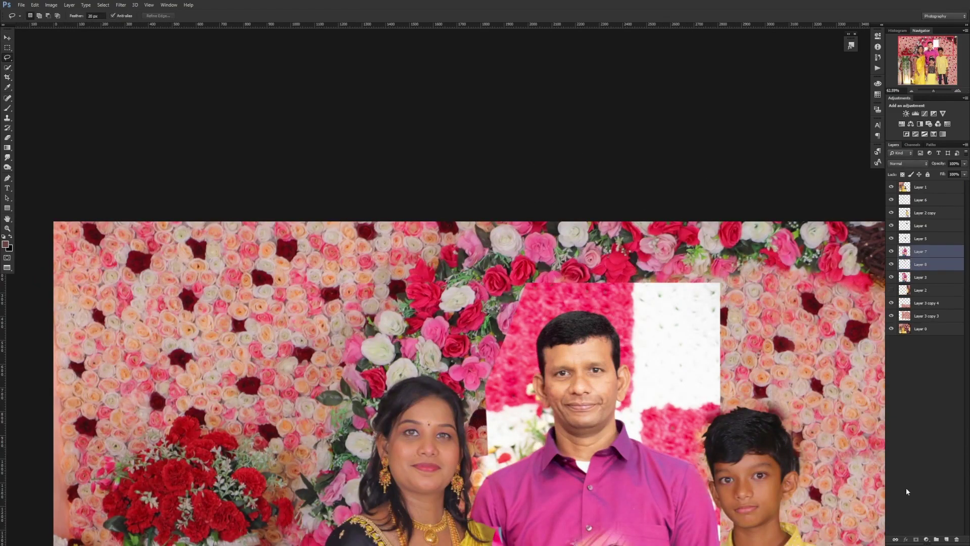
key("v")
scroll(504, 211, "up", 1)
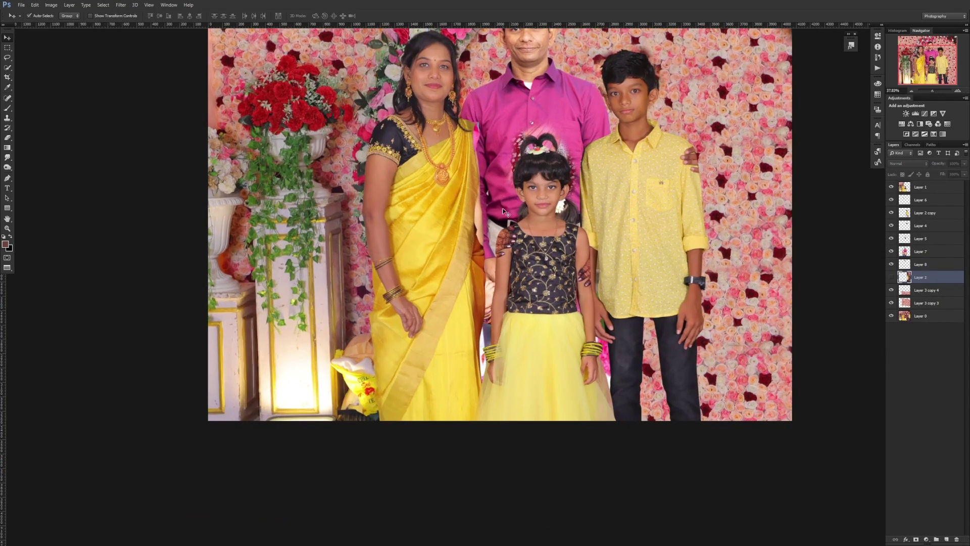
left_click(464, 259)
key("ctrl+comma")
Step: Make Layer 7 active and bring the girl in the black top into view
scroll(796, 216, "up", 3)
left_click(473, 323)
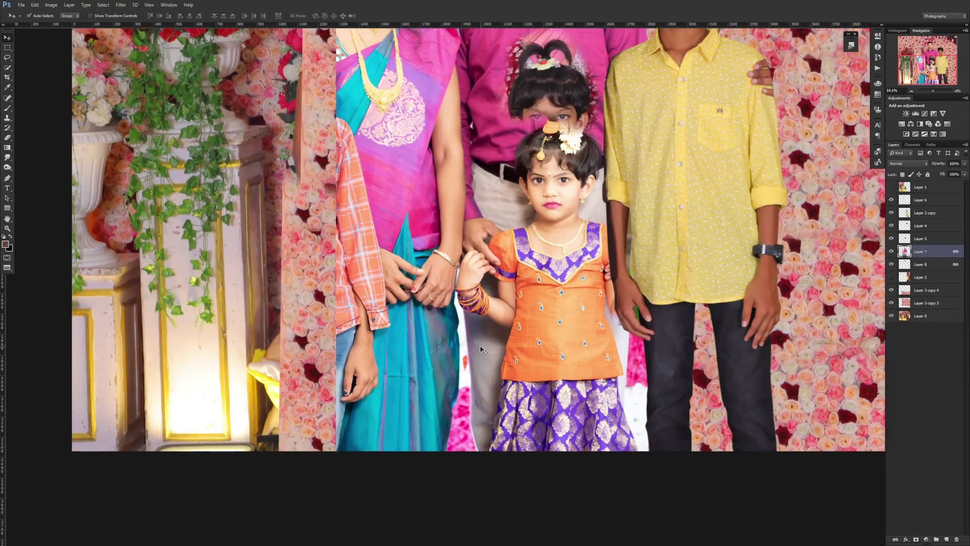
key("e")
key("p")
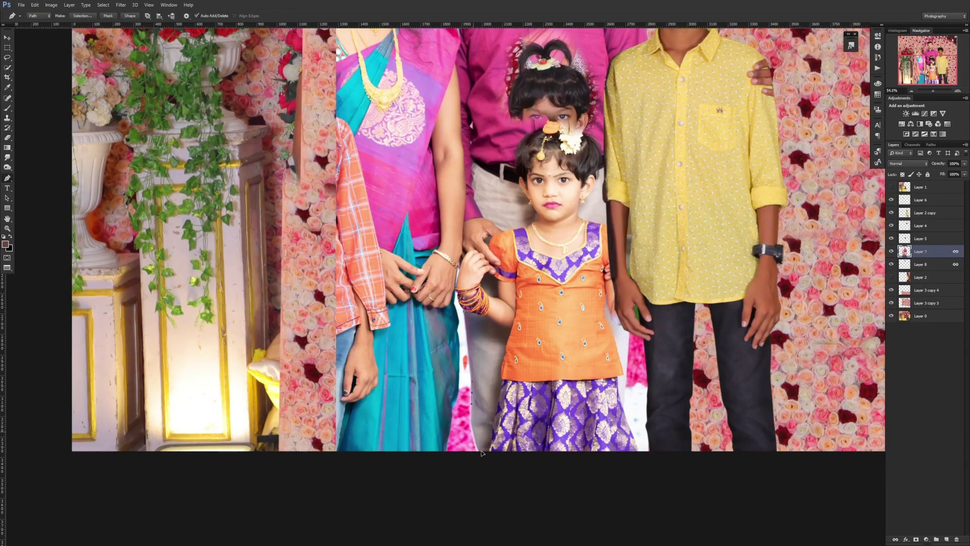
scroll(426, 220, "up", 5)
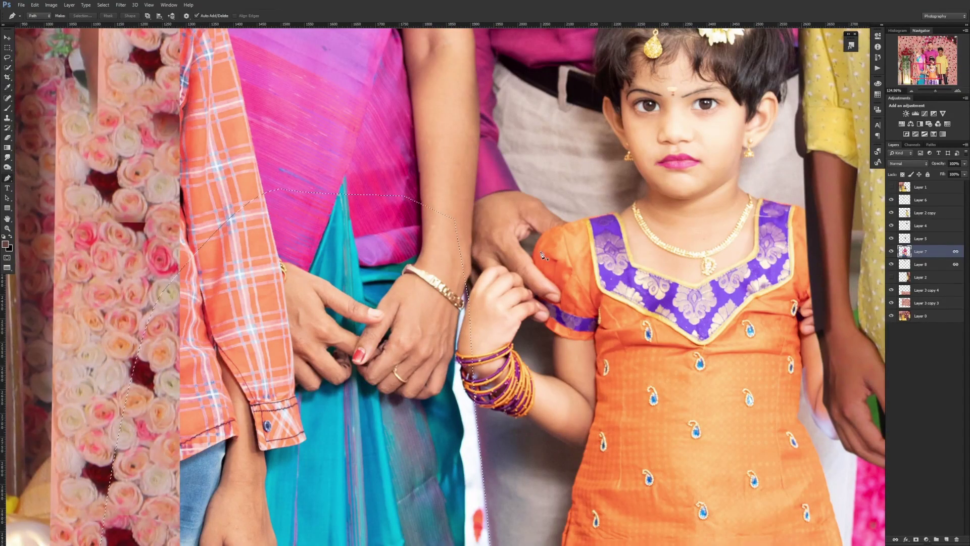
scroll(443, 185, "down", 3)
left_click_drag(435, 172, 450, 257)
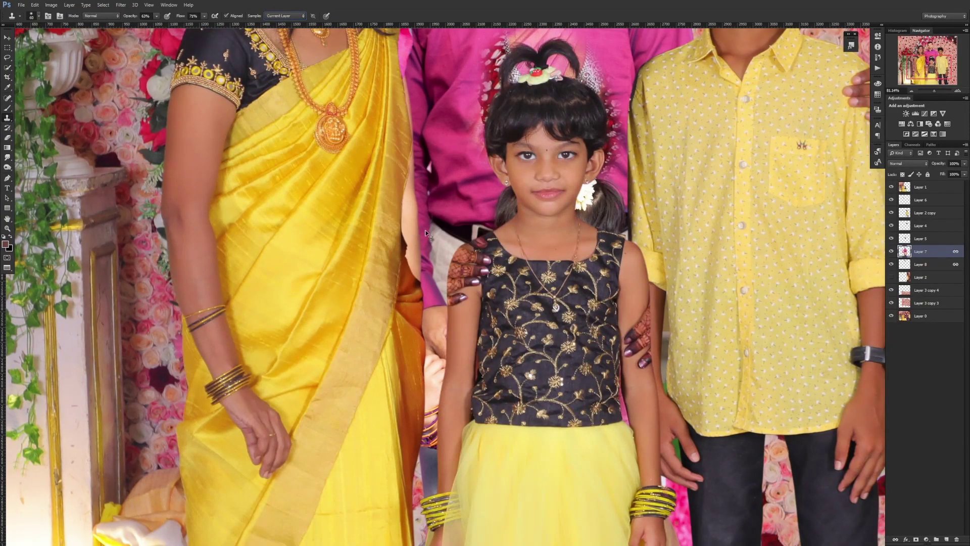
scroll(426, 233, "up", 1)
Step: Set the tool opacity and flow to 100% and fit the whole image in view
key("0")
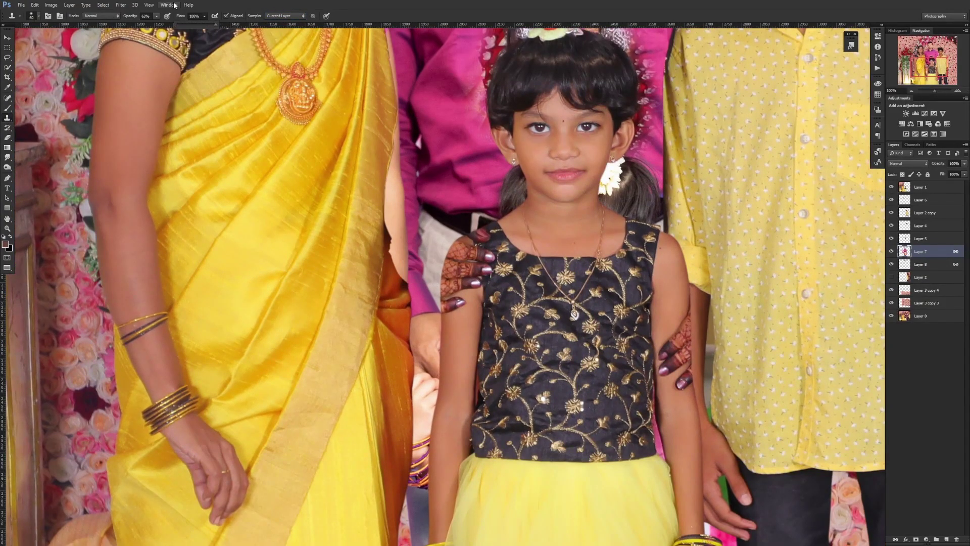
key("shift+0")
scroll(446, 393, "down", 2)
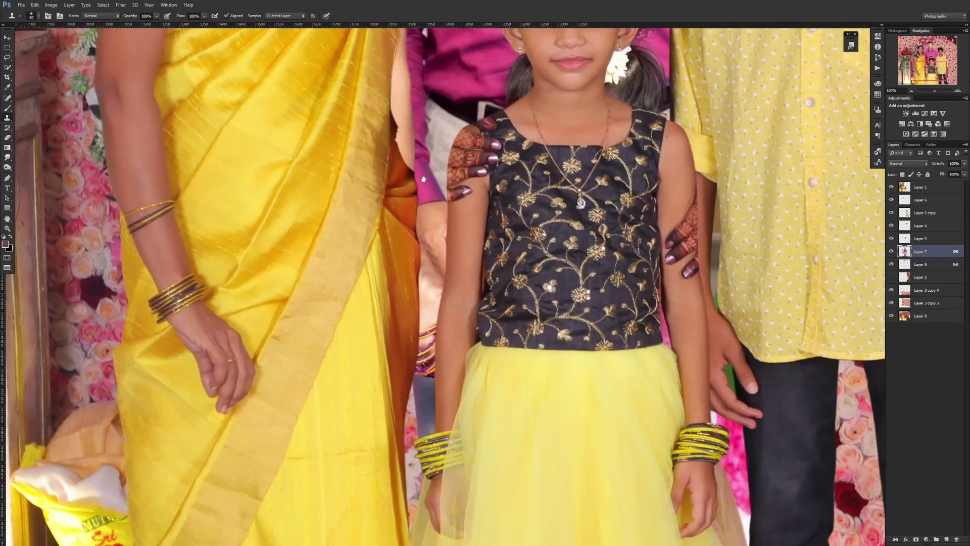
scroll(420, 387, "down", 1)
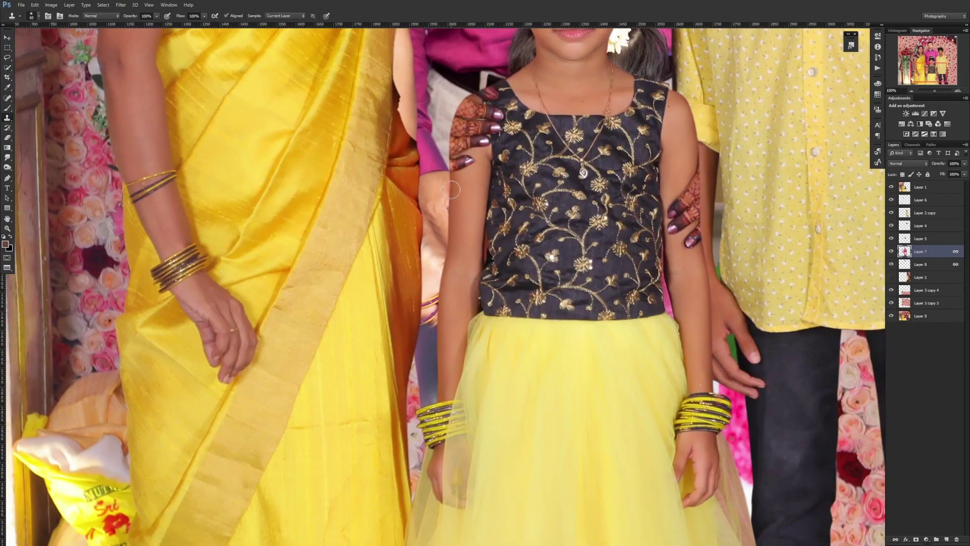
scroll(454, 328, "down", 2)
key("ctrl+0")
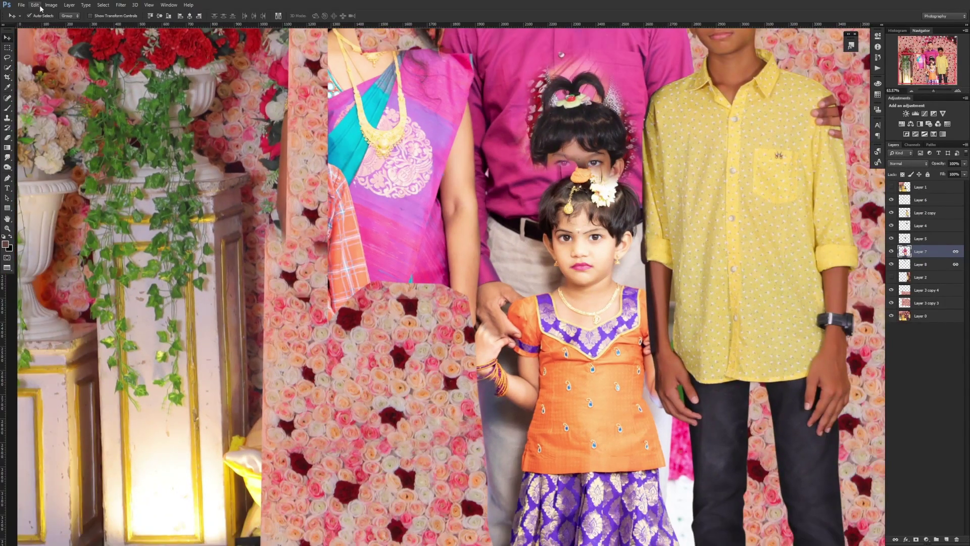
key("shift+ctrl+x")
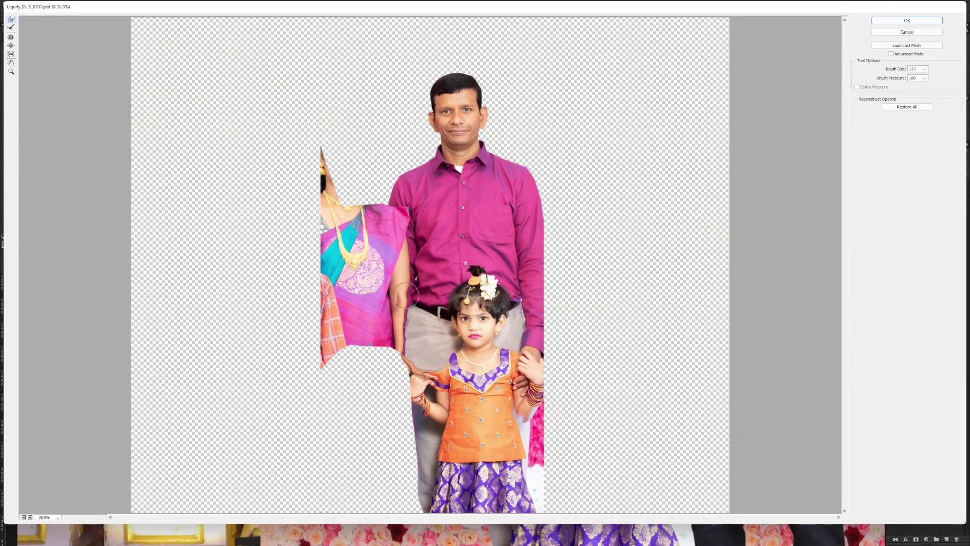
Step: Forward-warp the arm and saree shoulder edge and the small girl's hair outline, then apply Liquify
scroll(394, 301, "up", 2)
left_click_drag(391, 262, 393, 208)
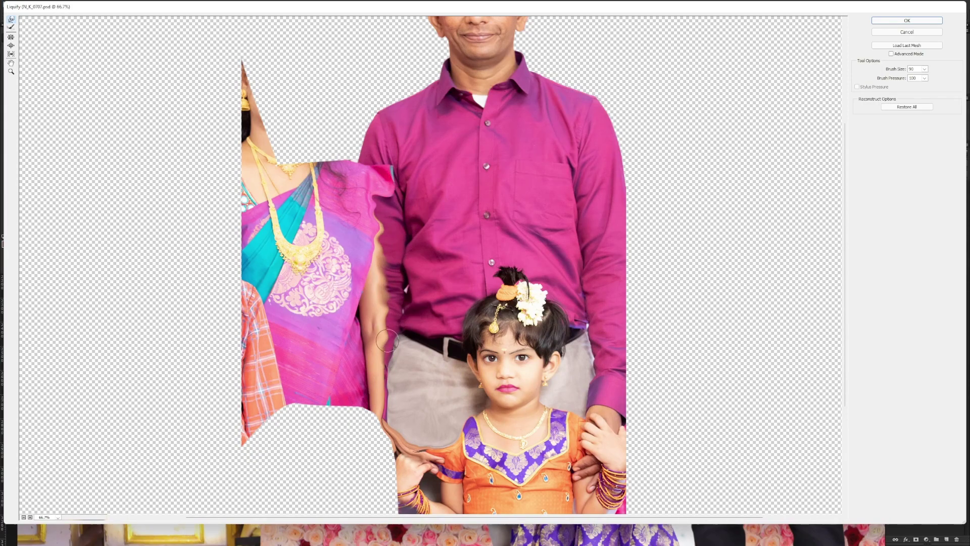
left_click_drag(382, 243, 396, 192)
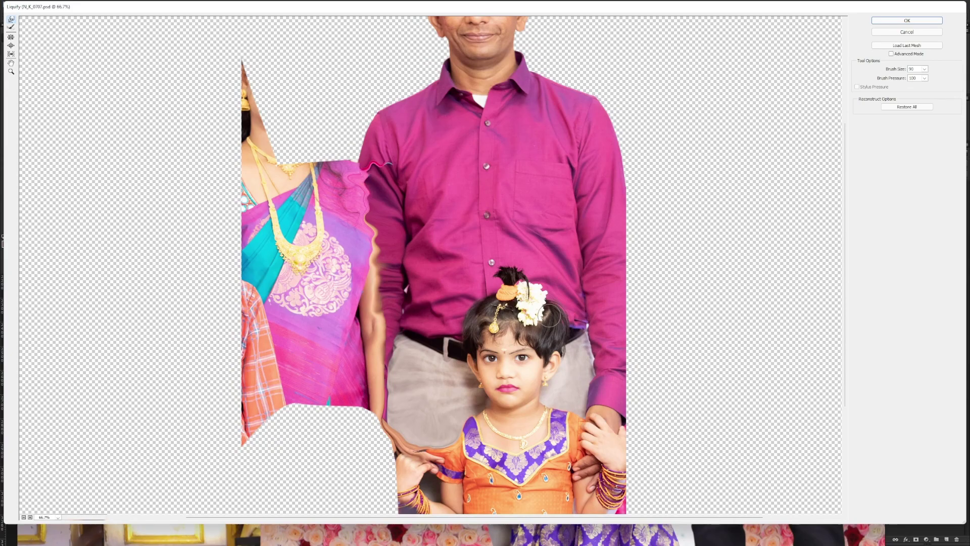
key("bracketright")
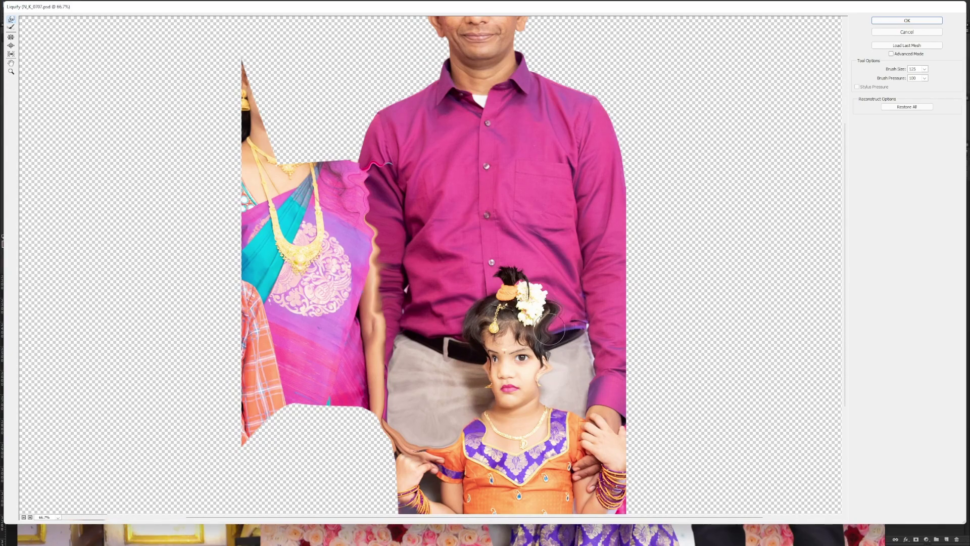
left_click_drag(467, 344, 516, 290)
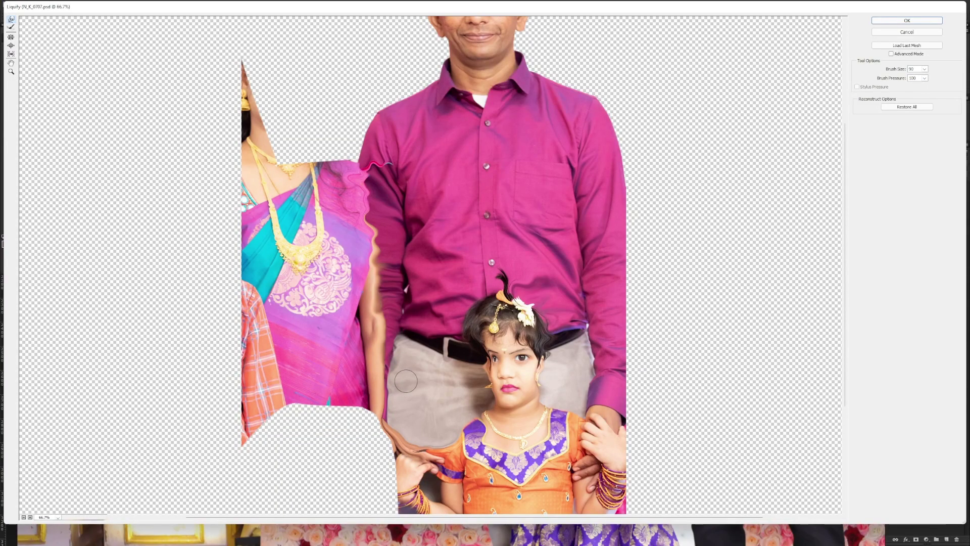
left_click(902, 21)
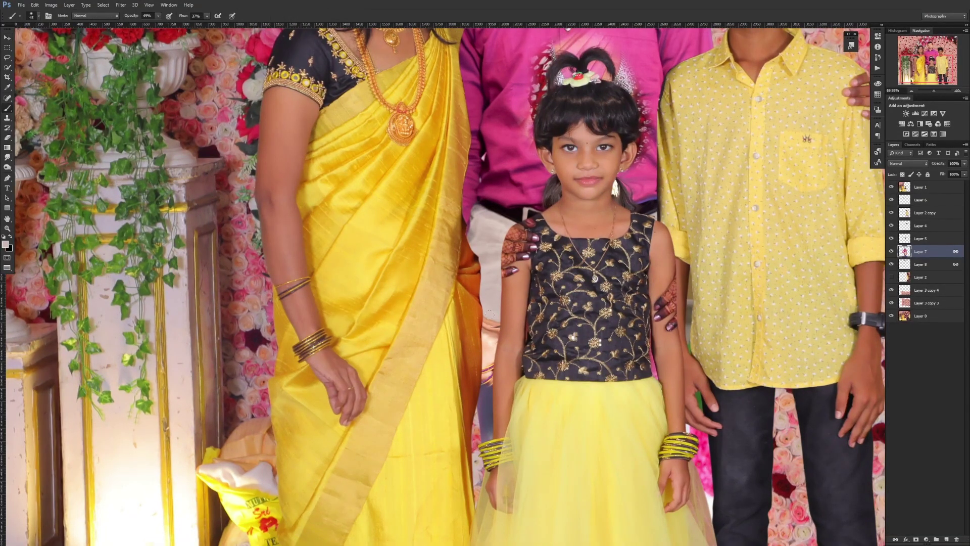
Step: Liquify Layer 1's yellow-saree mother and girl with a 175 brush and apply the warp
scroll(596, 278, "down", 1)
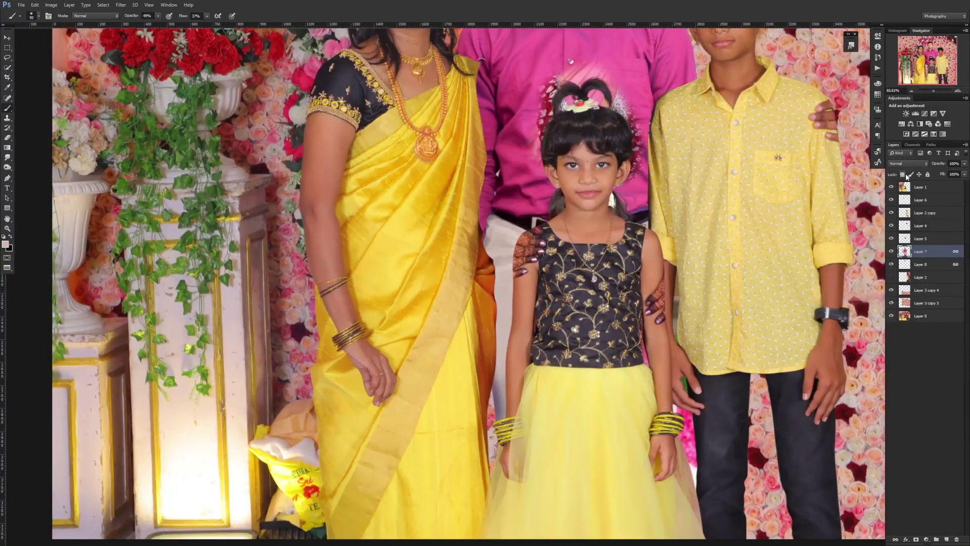
scroll(530, 417, "down", 1)
key("bracketright")
key("bracketright")
key("bracketright")
scroll(581, 338, "down", 1)
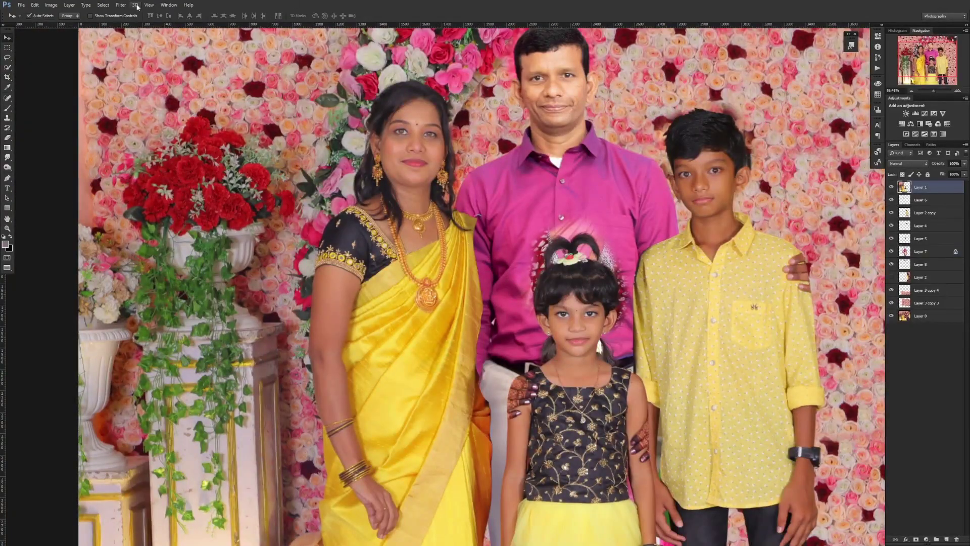
key("ctrl+shift+x")
key("ctrl+plus")
key("ctrl+plus")
key("ctrl+plus")
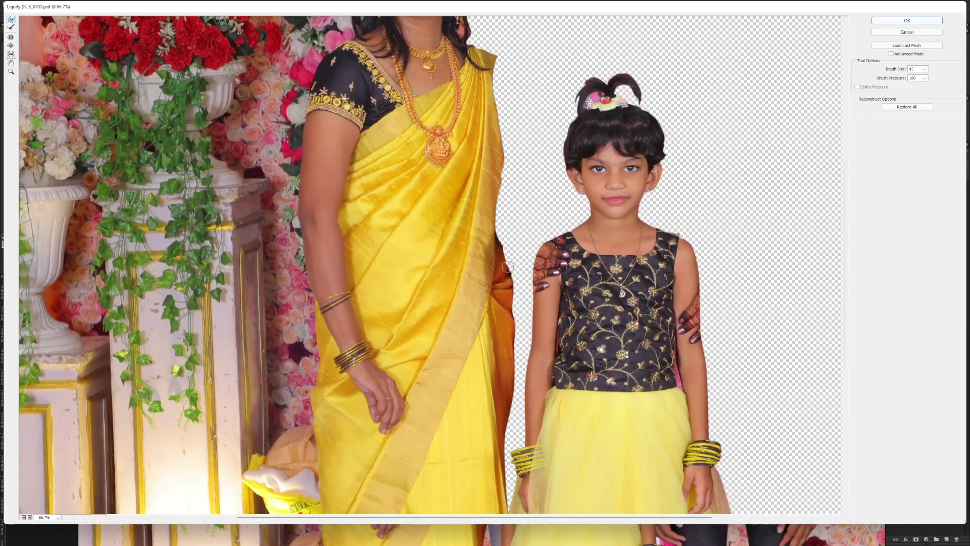
key("bracketright")
key("bracketright")
key("bracketright")
key("bracketleft")
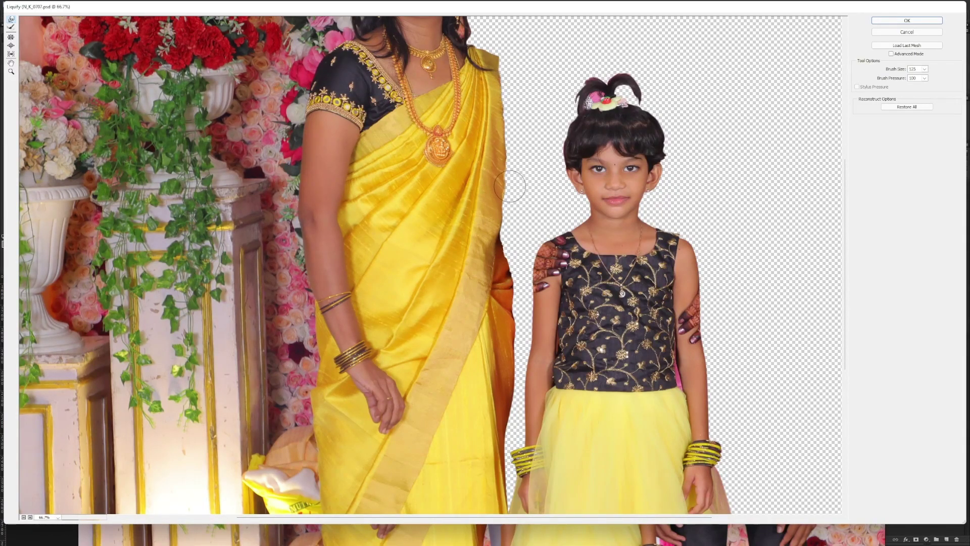
key("Return")
scroll(522, 231, "down", 3)
Step: Select the father's Layer 7 and darken it with Curves and a further tonal tweak
scroll(522, 231, "up", 3)
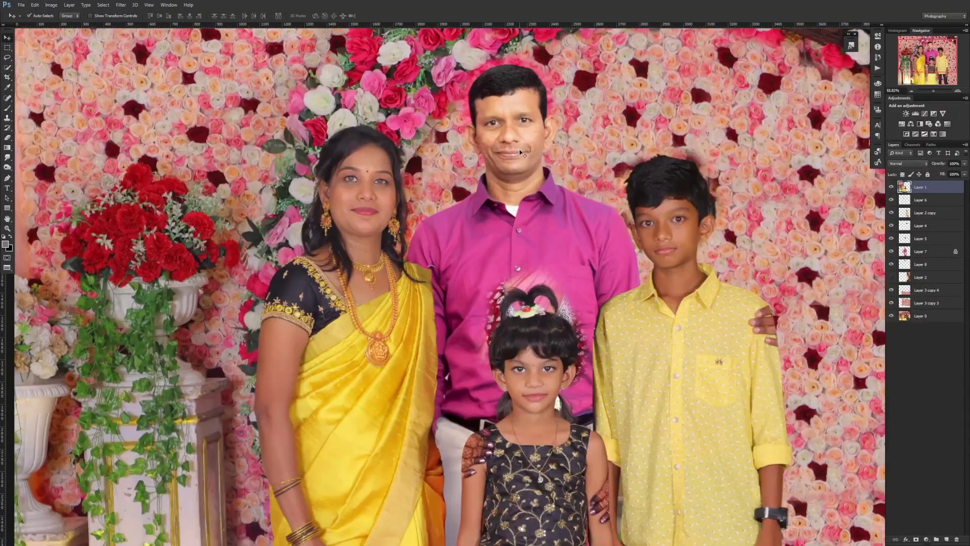
scroll(530, 157, "up", 2)
right_click(530, 153)
left_click(549, 157)
key("ctrl+m")
left_click_drag(827, 367, 832, 375)
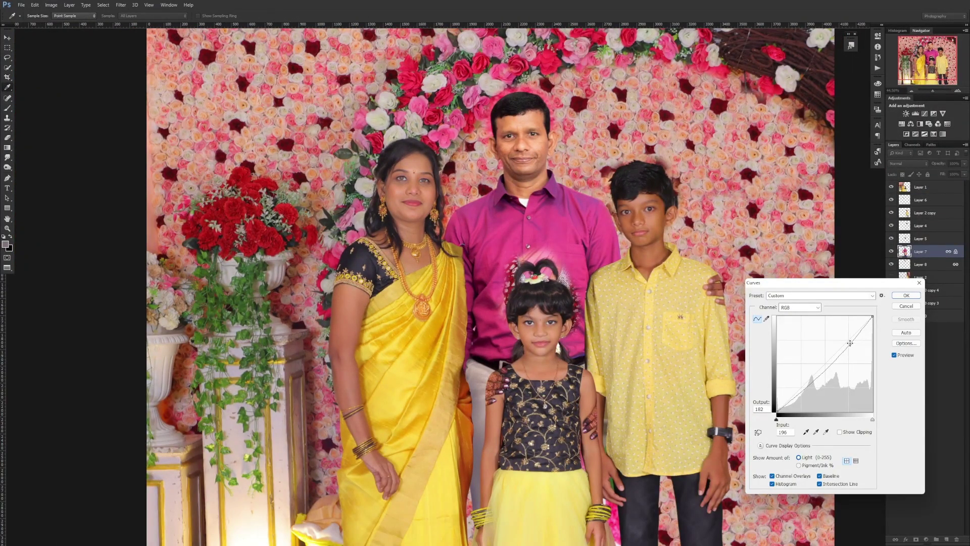
key("Return")
key("ctrl+u")
left_click_drag(807, 269, 800, 272)
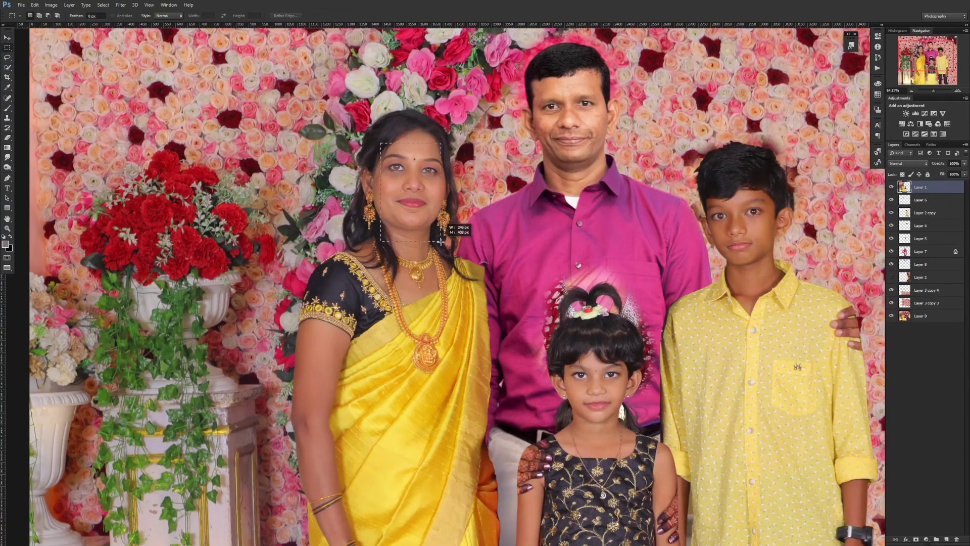
Step: Copy the face area to a new layer, then Match Color Layer 7 to Layer 9 (fade 78, intensity 124)
key("ctrl+j")
left_click(930, 264)
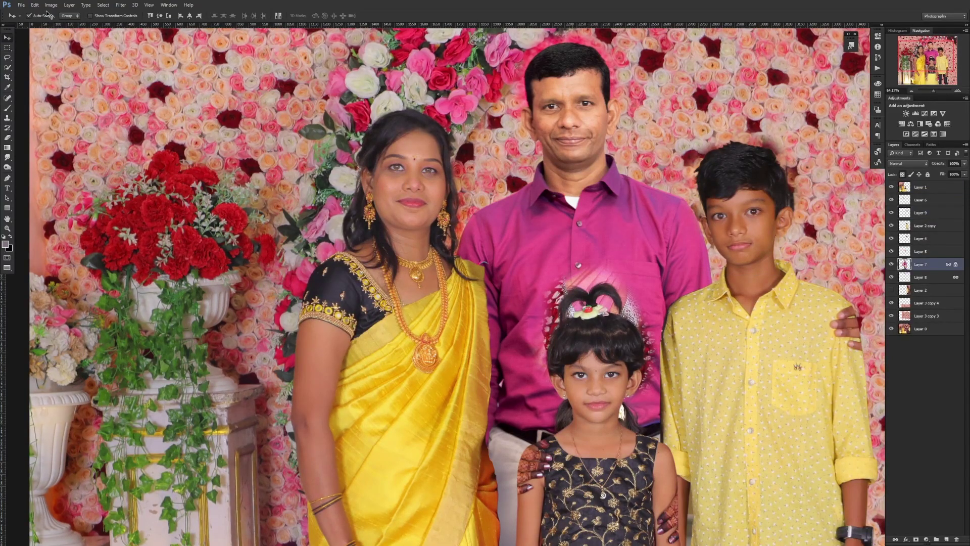
left_click(51, 4)
left_click(196, 185)
left_click(719, 288)
left_click(717, 311)
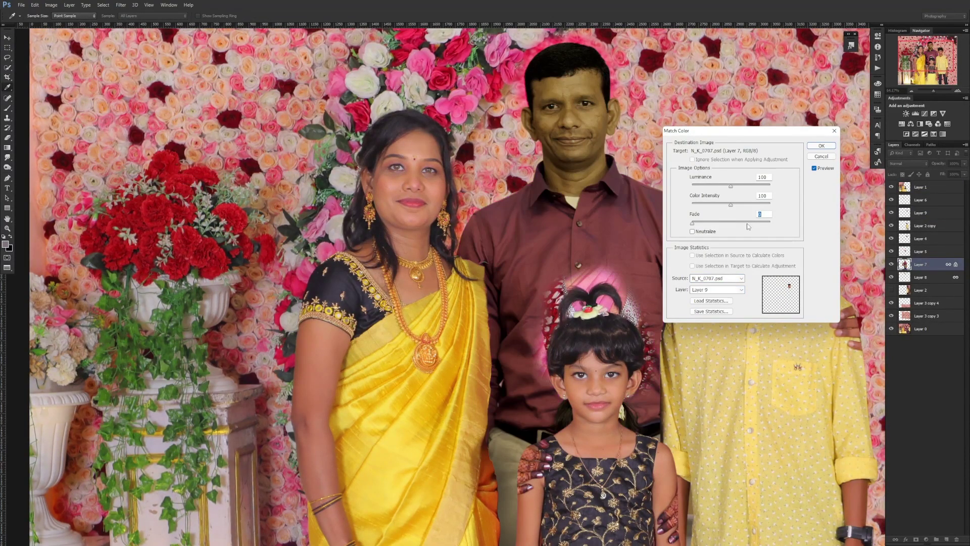
left_click_drag(697, 222, 755, 221)
left_click_drag(498, 377, 484, 360)
left_click(566, 300)
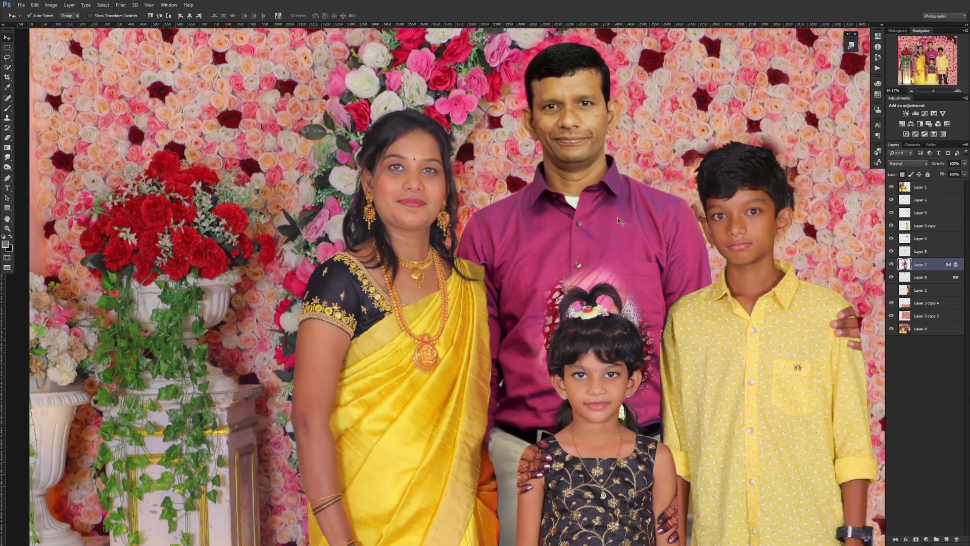
Step: Color Balance the father: midtones toward red and magenta, shadows toward magenta
key("ctrl+b")
left_click_drag(835, 322, 827, 333)
left_click(788, 360)
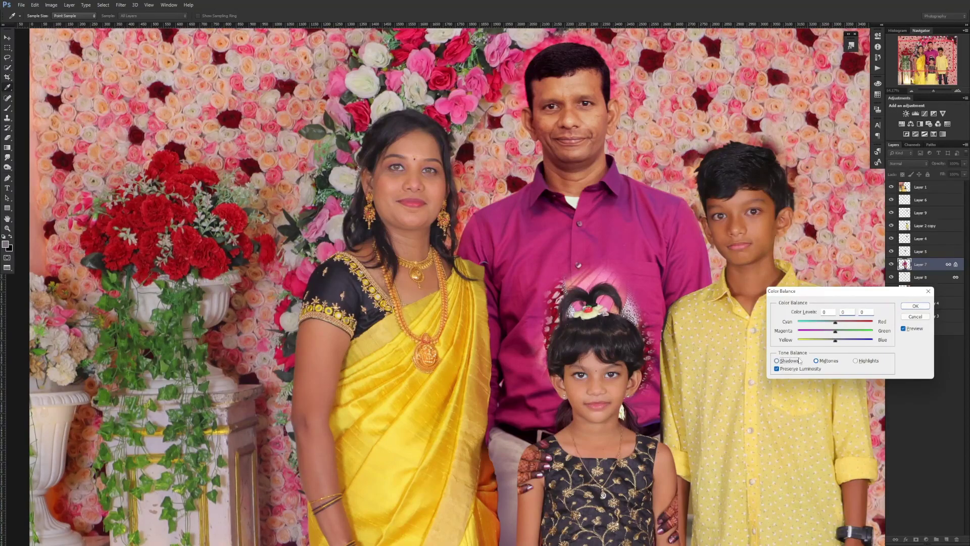
left_click_drag(835, 332, 830, 334)
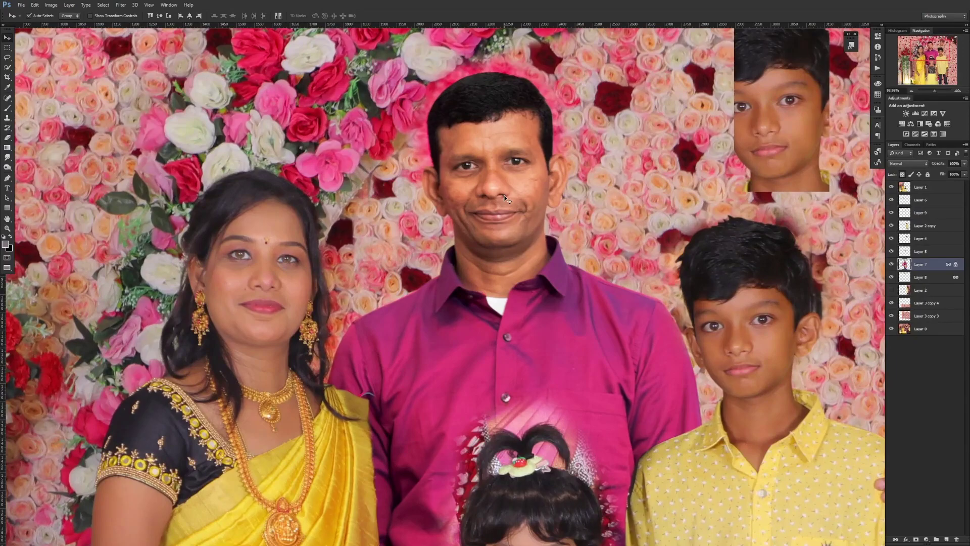
Step: Copy the father's head onto its own layer and colour-match it at intensity 82
key("w")
left_click_drag(498, 96, 581, 177)
key("ctrl+j")
key("v")
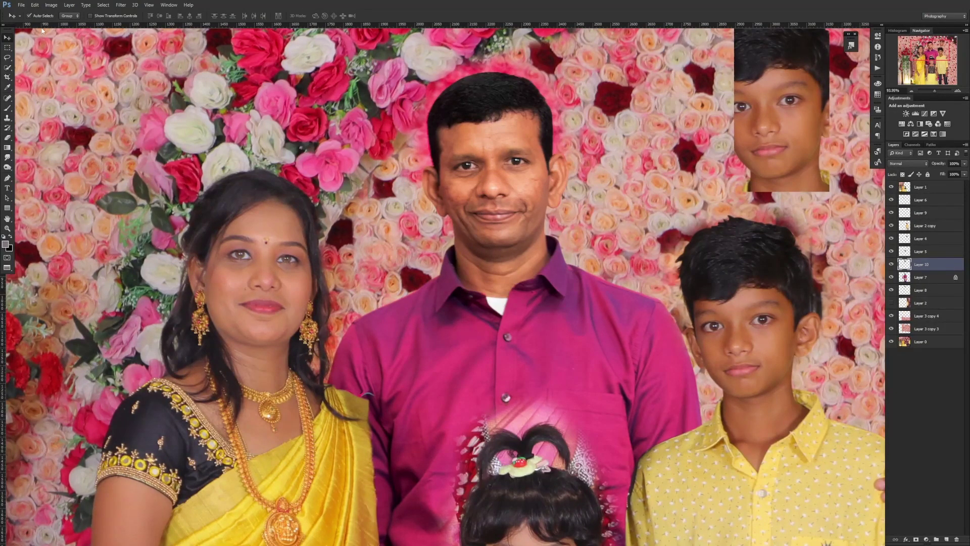
left_click_drag(473, 359, 468, 360)
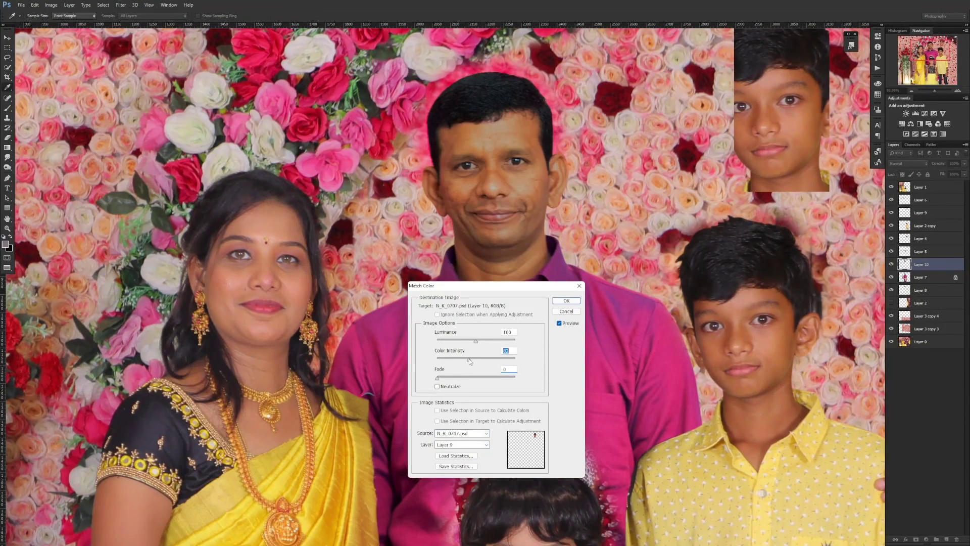
key("Return")
Step: Apply Color Balance and Hue/Saturation adjustments to the father's head layer
key("ctrl+b")
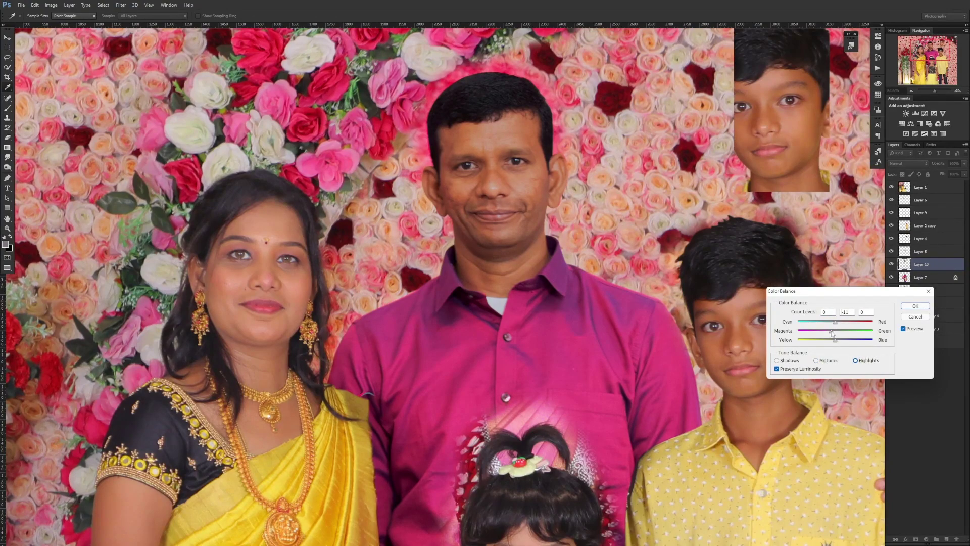
key("Return")
key("ctrl+u")
key("Return")
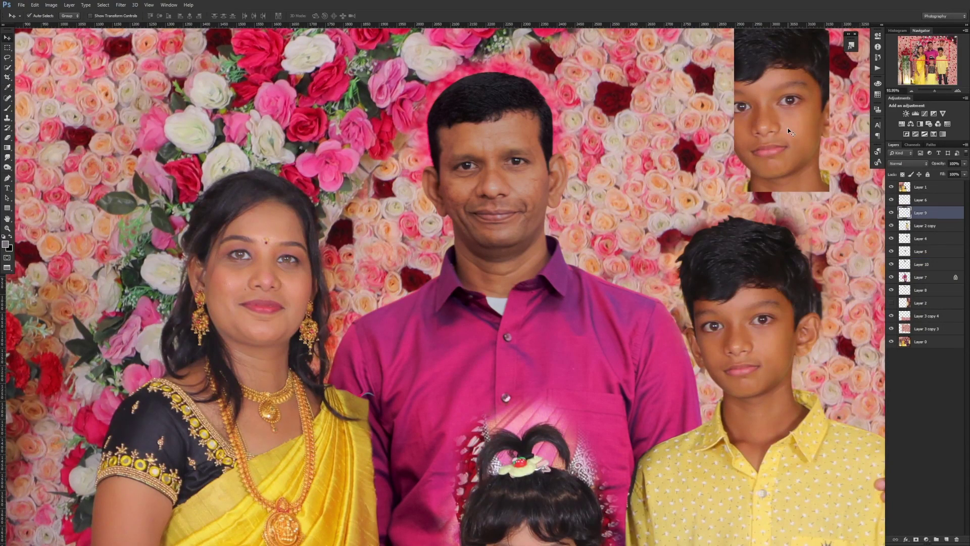
key("ctrl+minus")
Step: Brighten the shadows with Curves by lifting the black point, then reshape Layer 10's curve
key("ctrl+m")
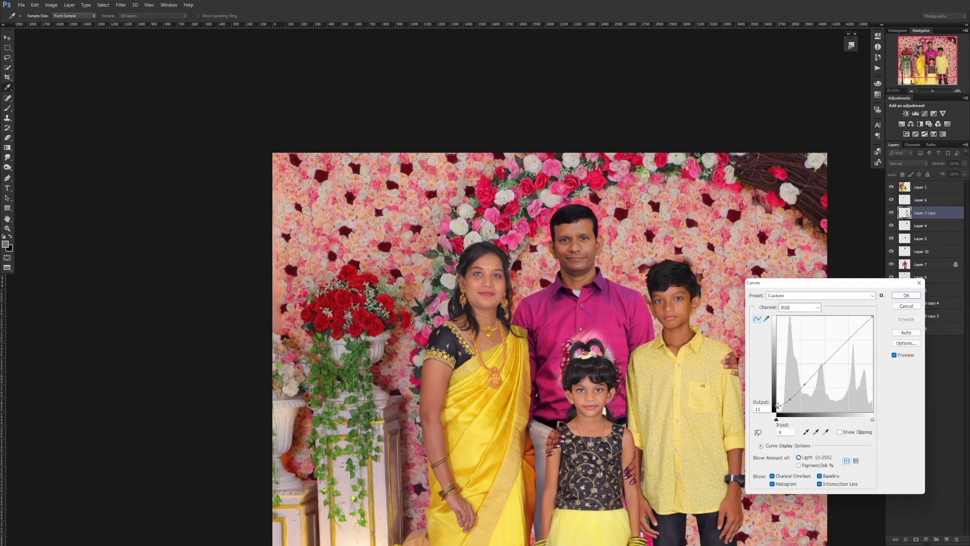
left_click_drag(777, 405, 773, 400)
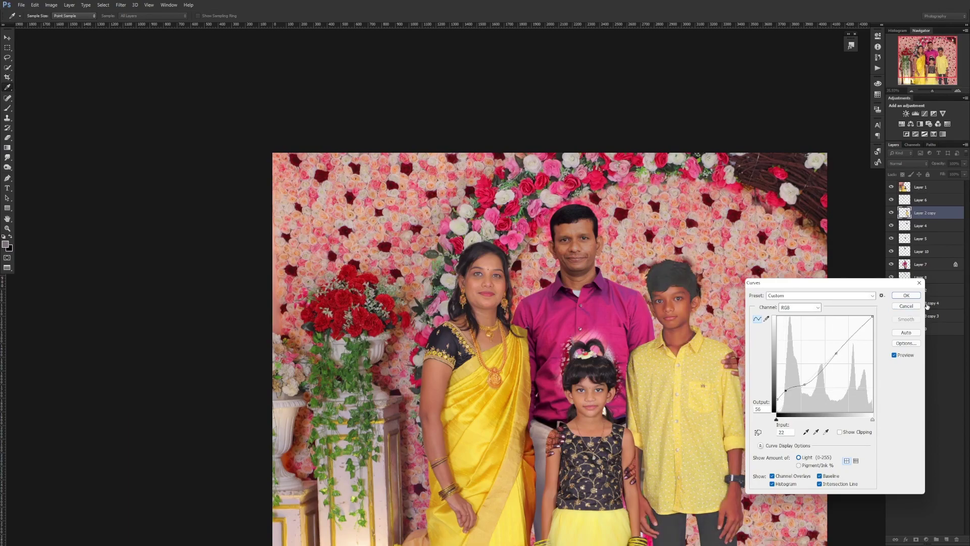
key("Return")
key("ctrl+plus")
key("ctrl+m")
left_click_drag(777, 410, 776, 403)
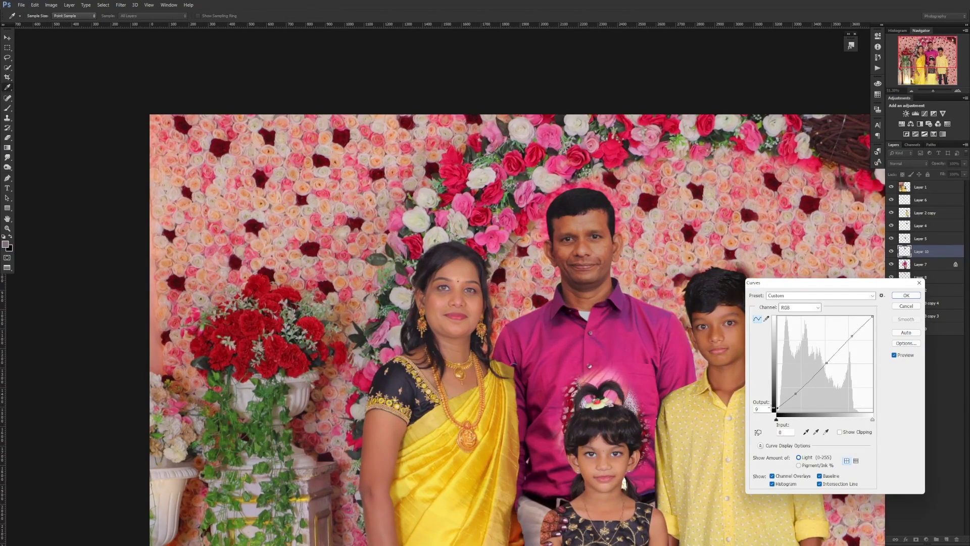
key("Return")
Step: Run two more quick Curves passes while checking the whole photo and the family
key("ctrl+minus")
key("ctrl+m")
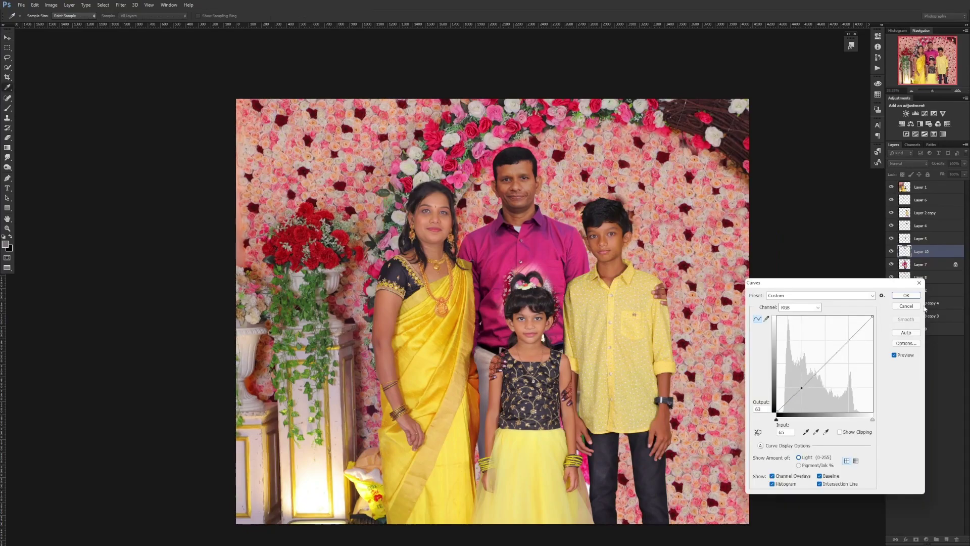
key("Return")
key("ctrl+plus")
key("ctrl+m")
key("Return")
key("ctrl+plus")
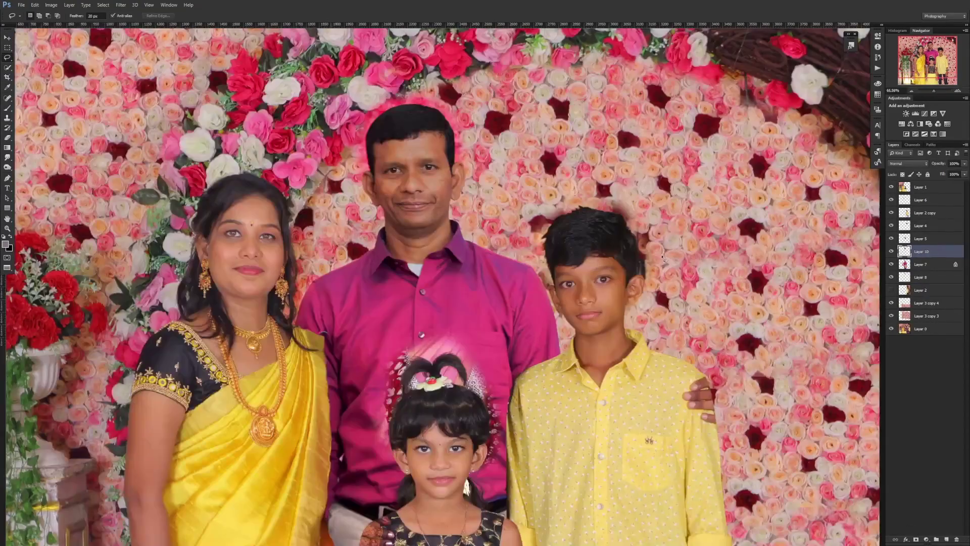
Step: Apply Hue/Saturation and Levels adjustments to Layer 4
key("ctrl+plus")
key("alt+bracketright")
key("alt+bracketright")
key("ctrl+u")
key("Return")
key("ctrl+l")
key("Return")
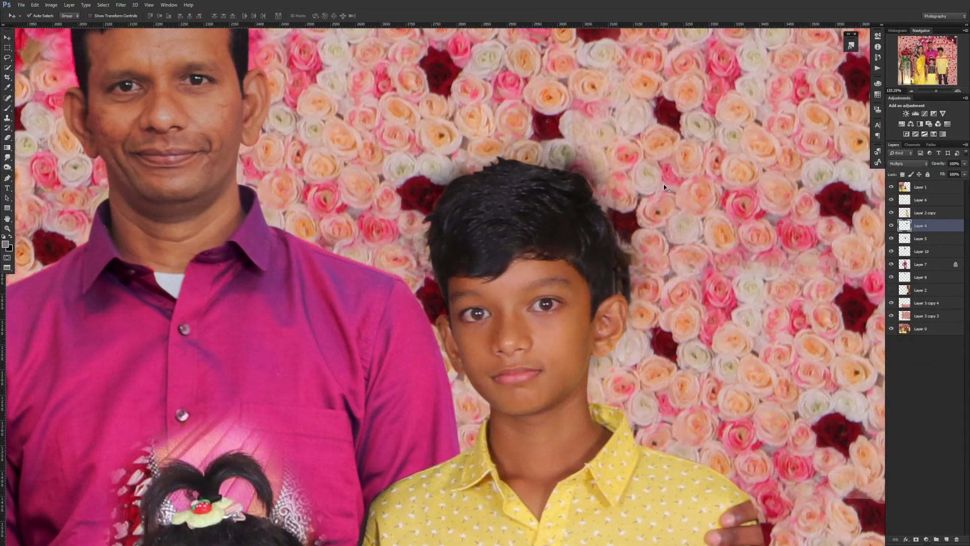
Step: Erase the pink fringe along the boy's hair edge down to his ear
key("e")
left_click_drag(556, 154, 606, 363)
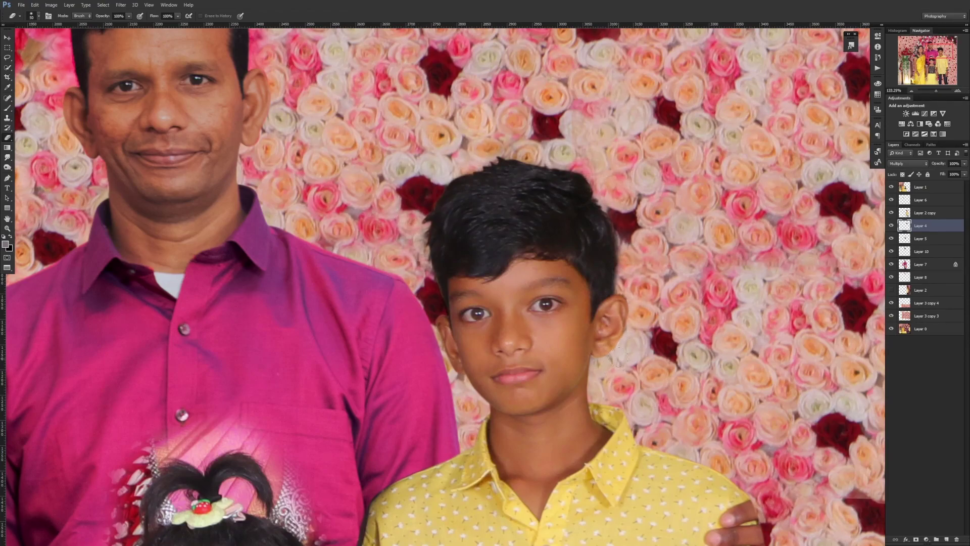
key("alt+bracketright")
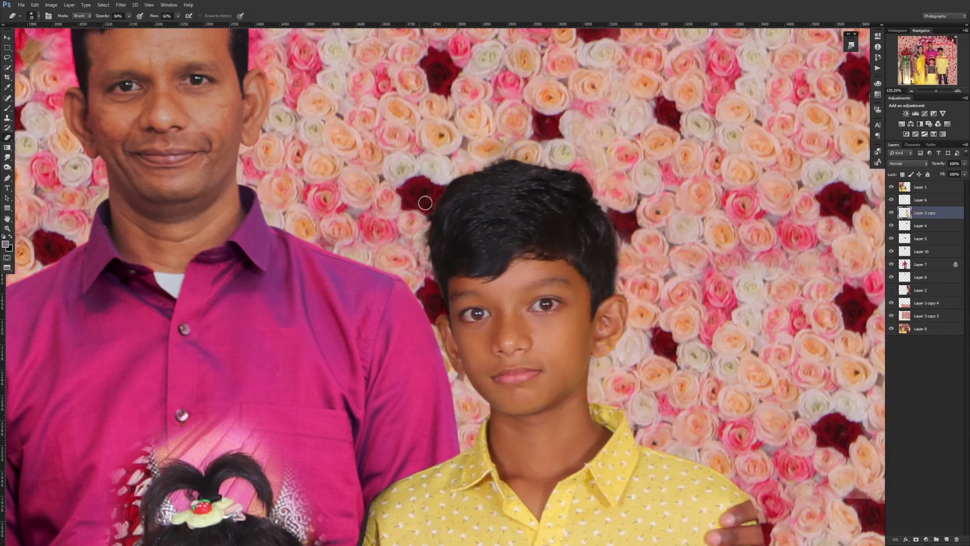
key("ctrl+0")
Step: Link Layer 2 copy with Layer 4 and bring up Hue/Saturation for the pink behind the hair
left_click(920, 225, "shift")
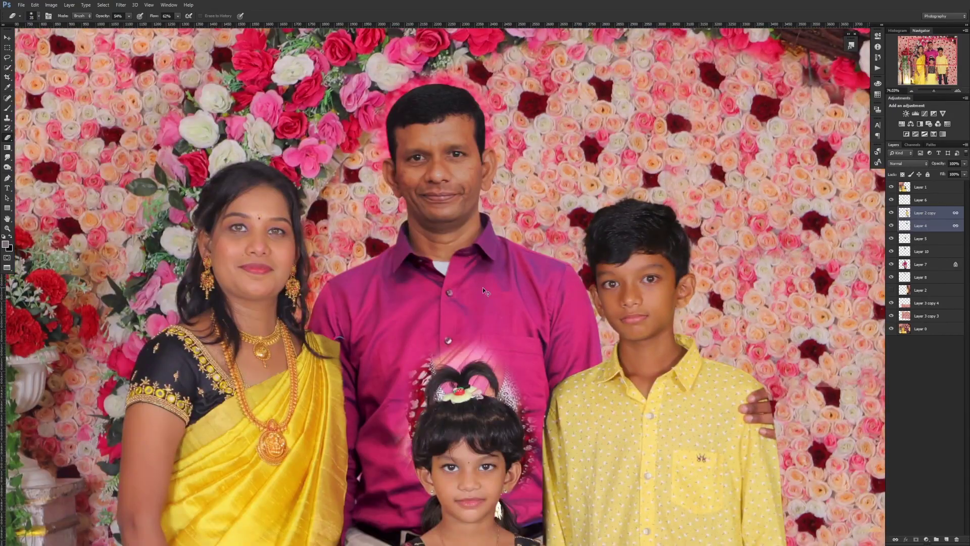
key("v")
scroll(565, 241, "up", 3)
scroll(575, 284, "up", 5)
key("ctrl+u")
Step: Desaturate the pink behind the girl's hair and erase the grey around it on Layer 5
key("Return")
scroll(527, 256, "up", 1)
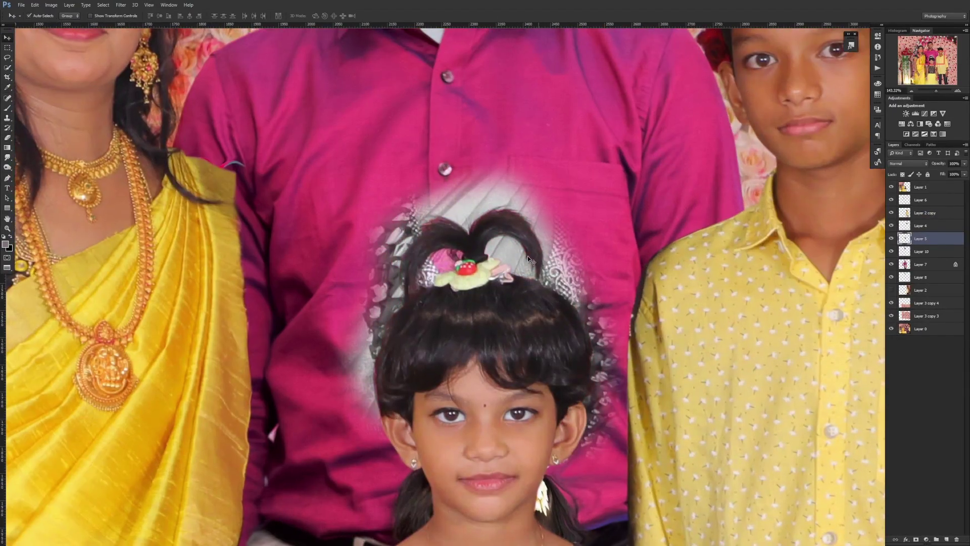
key("alt+bracketleft")
key("e")
mouse_move(383, 275)
left_mouse_down()
mouse_move(402, 235)
mouse_move(457, 187)
left_mouse_up()
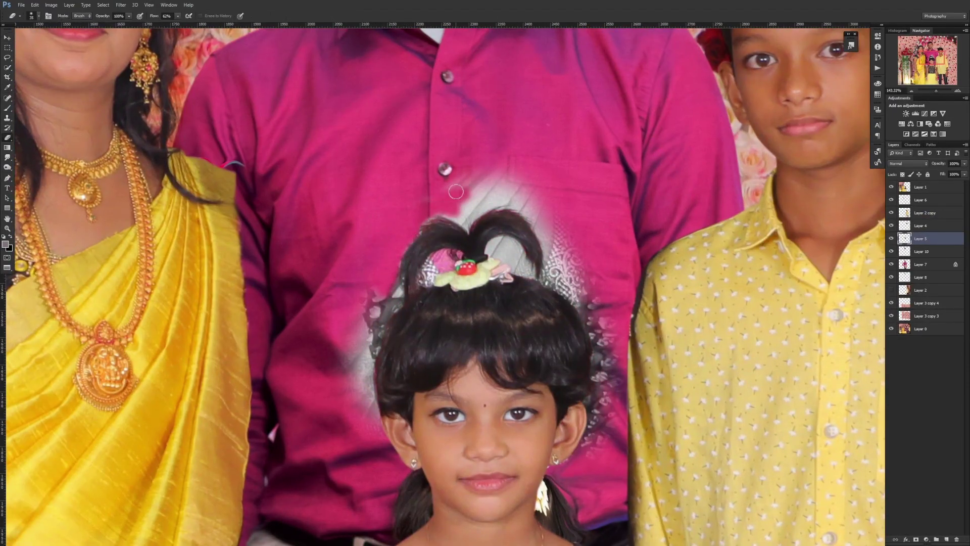
Step: Erase the grey above the girl's hair and along its left edge with a resized brush
scroll(458, 187, "up", 3)
key("bracketleft")
key("bracketleft")
key("bracketleft")
key("bracketright")
mouse_move(453, 232)
left_mouse_down()
mouse_move(531, 290)
mouse_move(660, 339)
left_mouse_up()
key("bracketright")
scroll(632, 231, "down", 3)
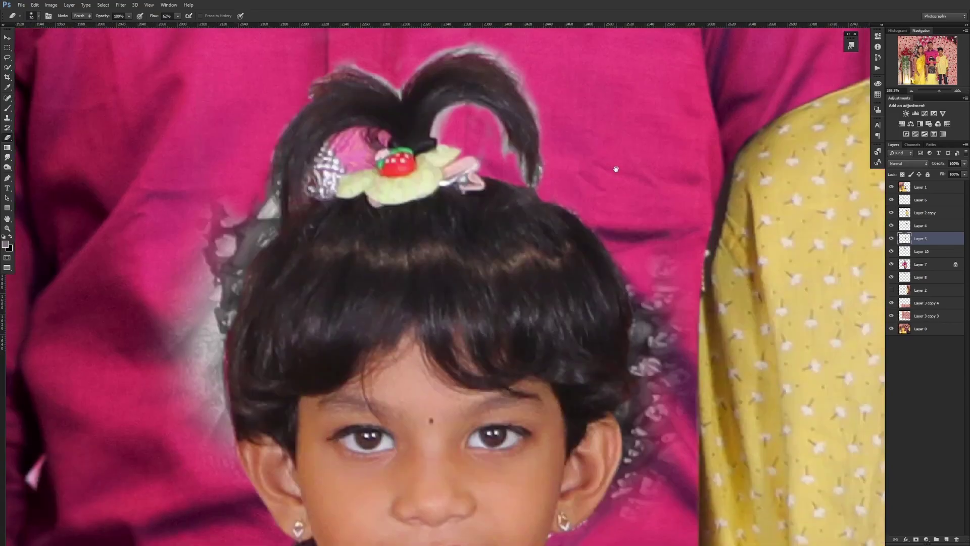
scroll(651, 384, "down", 3)
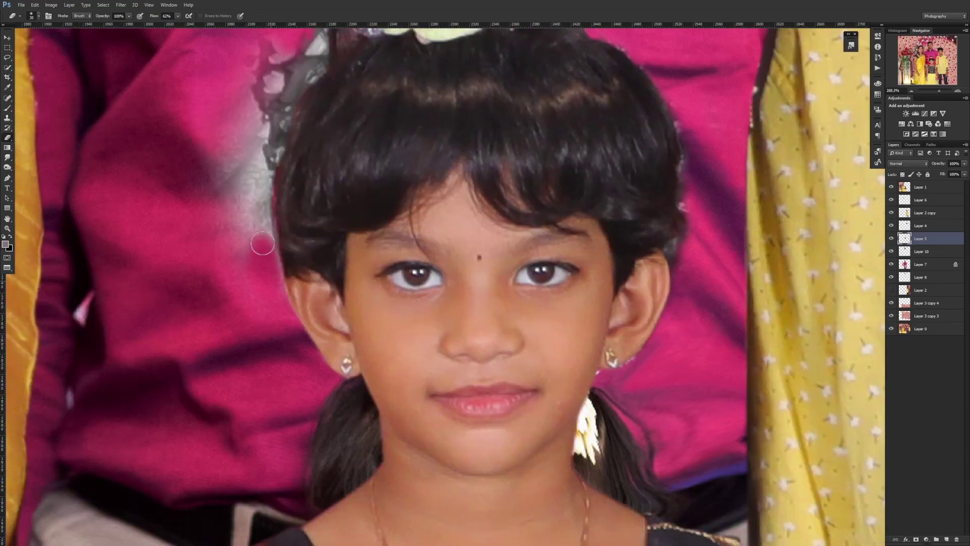
scroll(303, 172, "up", 3)
left_click_drag(350, 174, 309, 272)
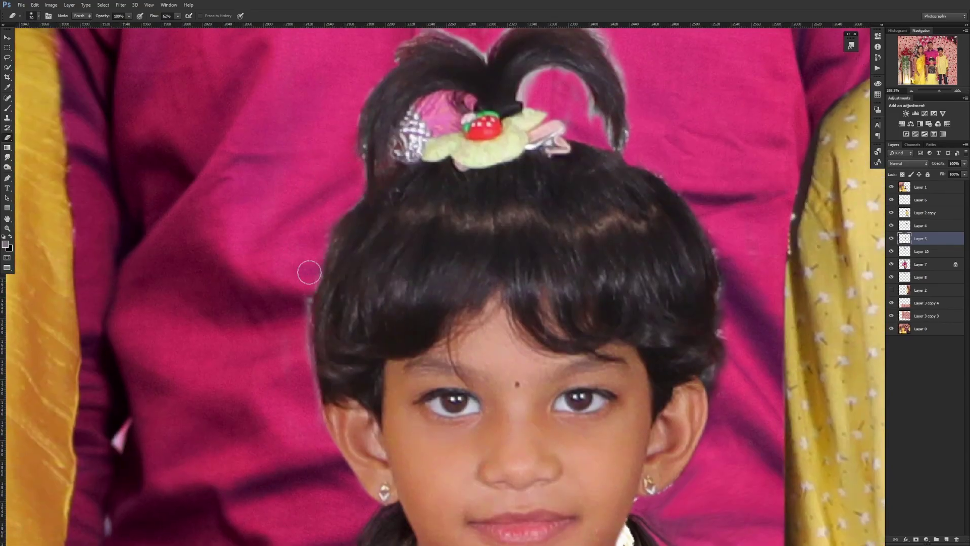
Step: Hide Layer 5 and erase the glitter by the strawberry clip and the left hair loop's fringe
scroll(757, 238, "down", 2)
scroll(469, 177, "up", 4)
scroll(521, 226, "down", 1)
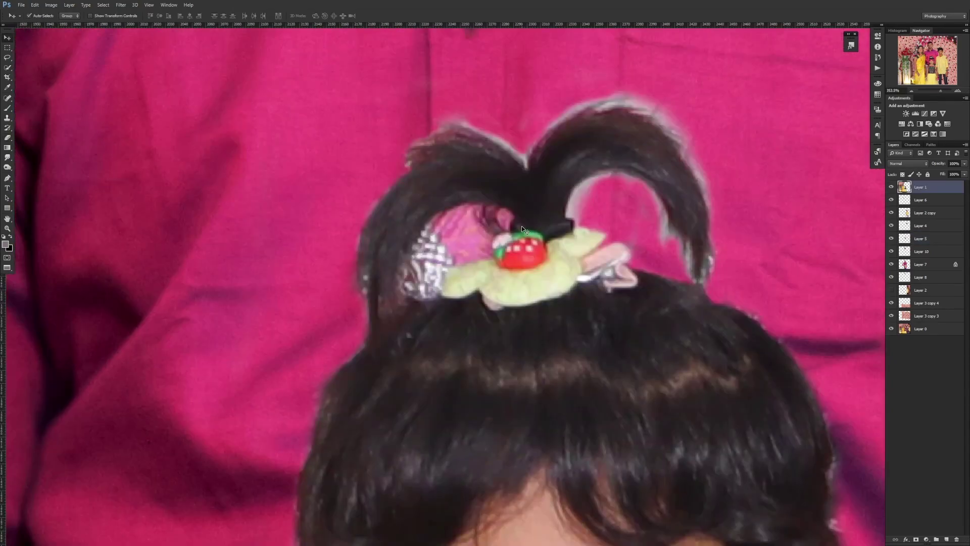
left_click(891, 238)
mouse_move(462, 251)
left_mouse_down()
mouse_move(429, 282)
mouse_move(462, 223)
left_mouse_up()
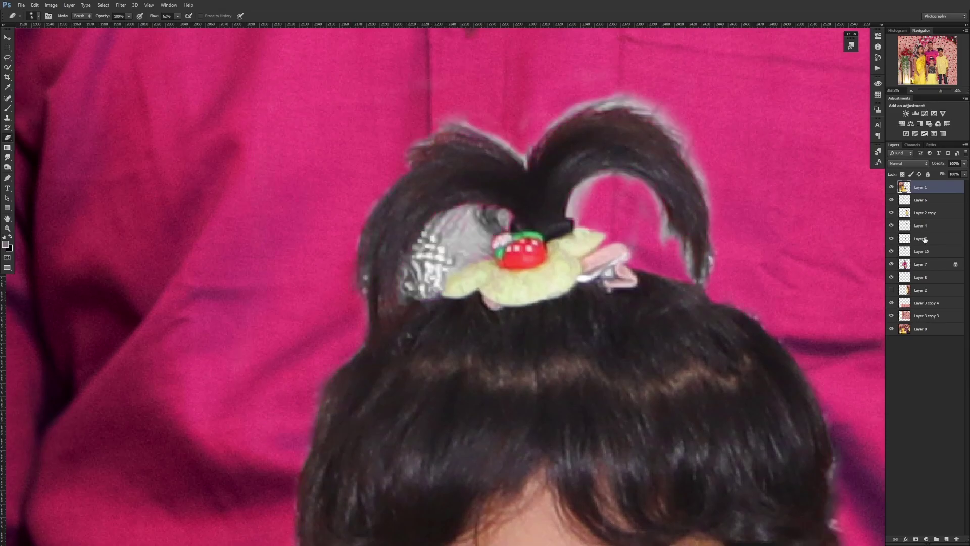
mouse_move(429, 298)
left_mouse_down()
mouse_move(445, 232)
mouse_move(485, 213)
left_mouse_up()
Step: Check the layer's blending mode and Curves without changes, then set the eraser to low opacity
scroll(555, 253, "down", 3)
left_click(908, 163)
key("Escape")
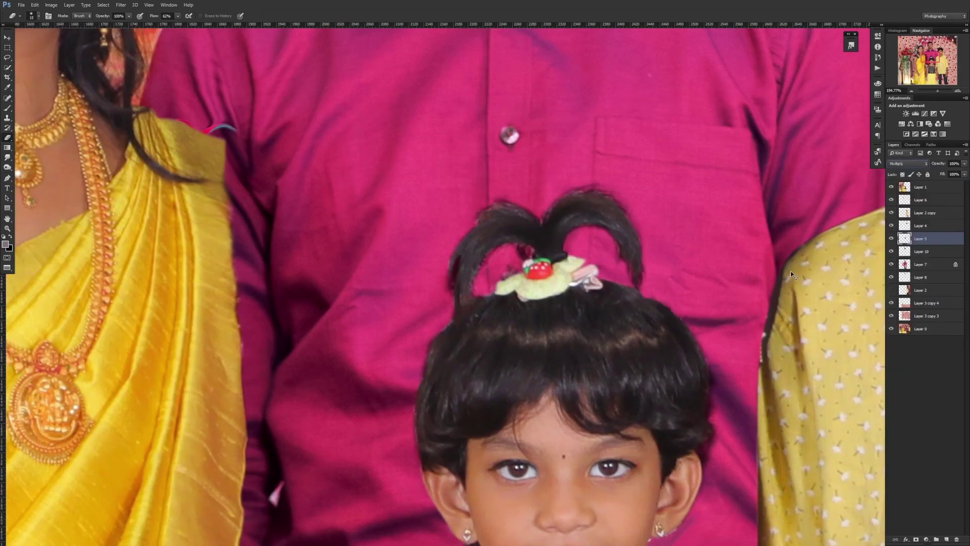
key("v")
key("ctrl+m")
key("Escape")
left_click(8, 138)
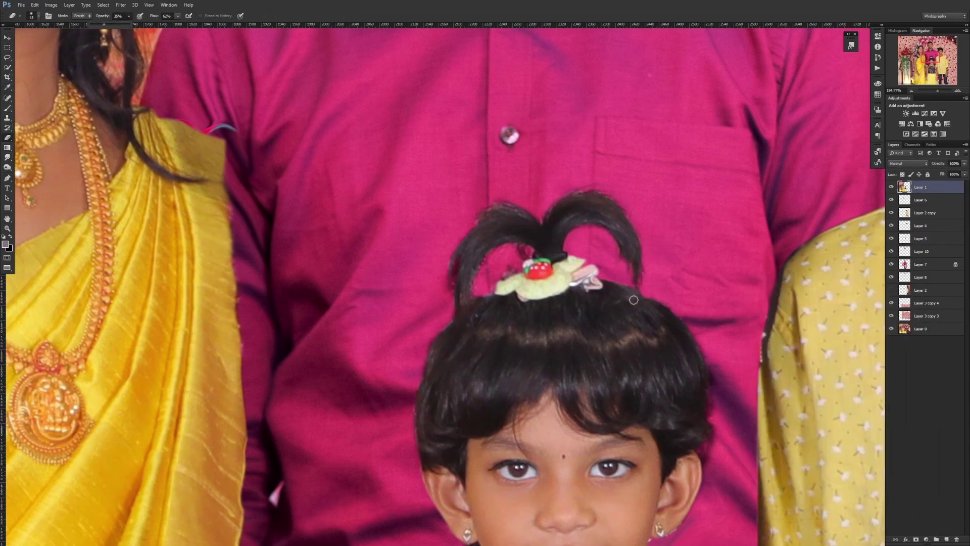
Step: On Layer 7, clone shirt texture over the jasmine below the girl's ear and the hair strand by her neck
key("ctrl+0")
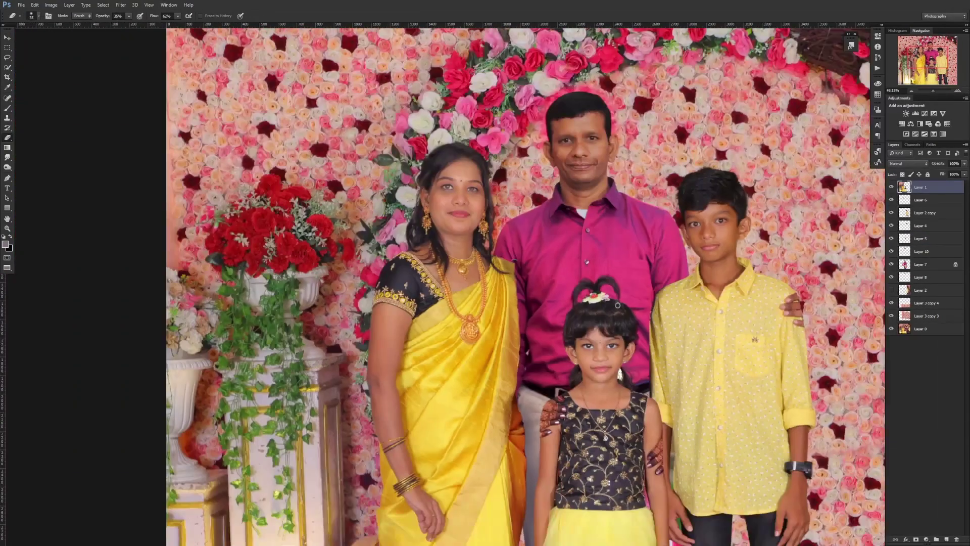
key("s")
left_click(920, 264)
scroll(556, 248, "up", 3)
mouse_move(556, 248)
left_mouse_down()
mouse_move(556, 277)
mouse_move(548, 273)
mouse_move(565, 293)
left_mouse_up()
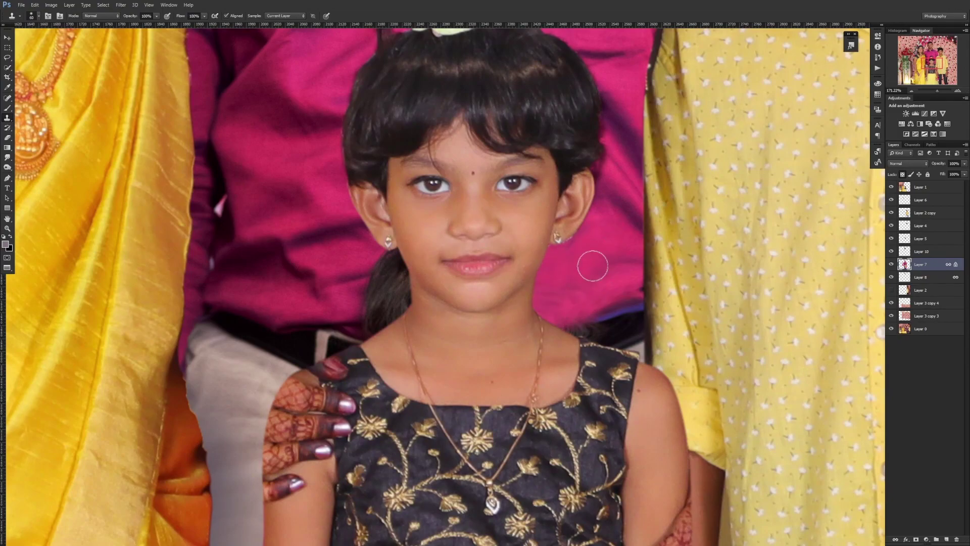
left_click_drag(356, 318, 399, 289)
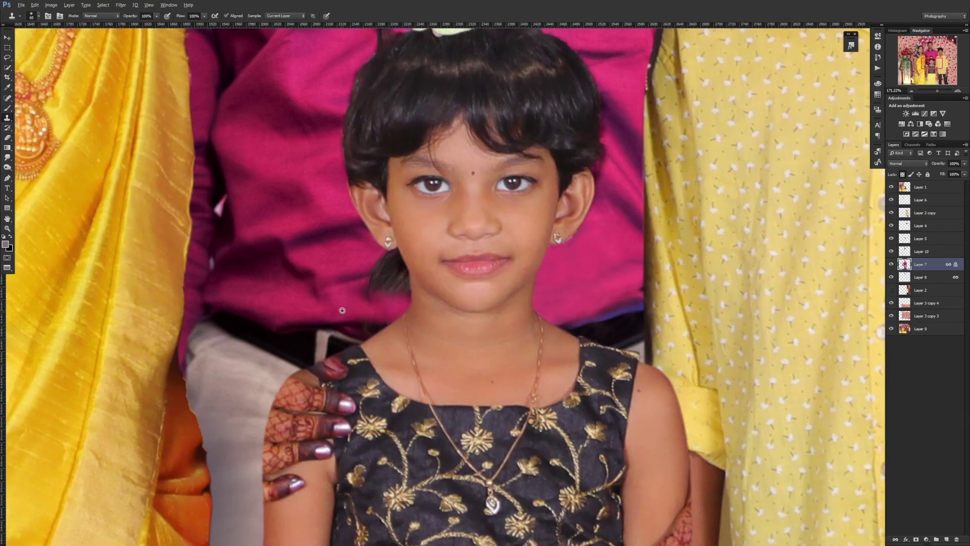
key("ctrl+0")
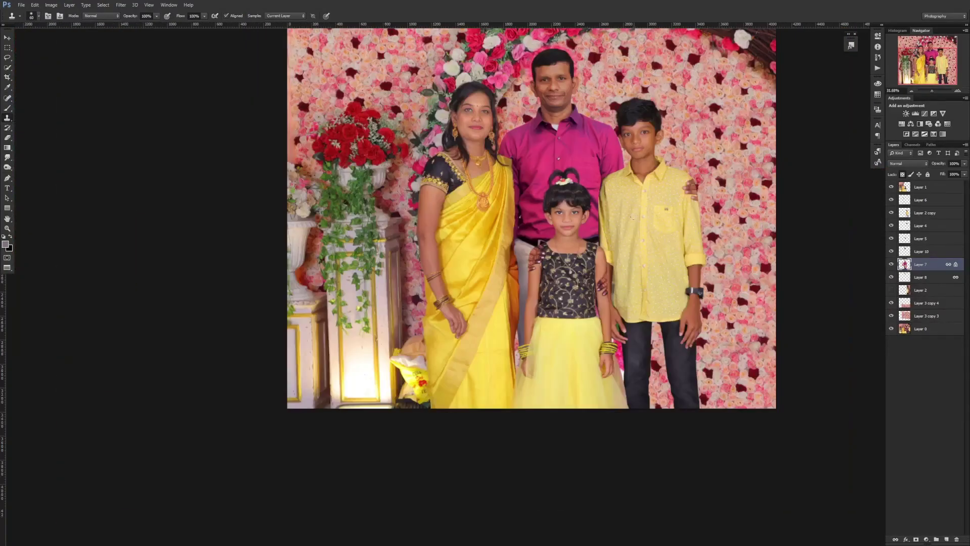
key("v")
scroll(607, 139, "up", 2)
scroll(649, 326, "up", 10)
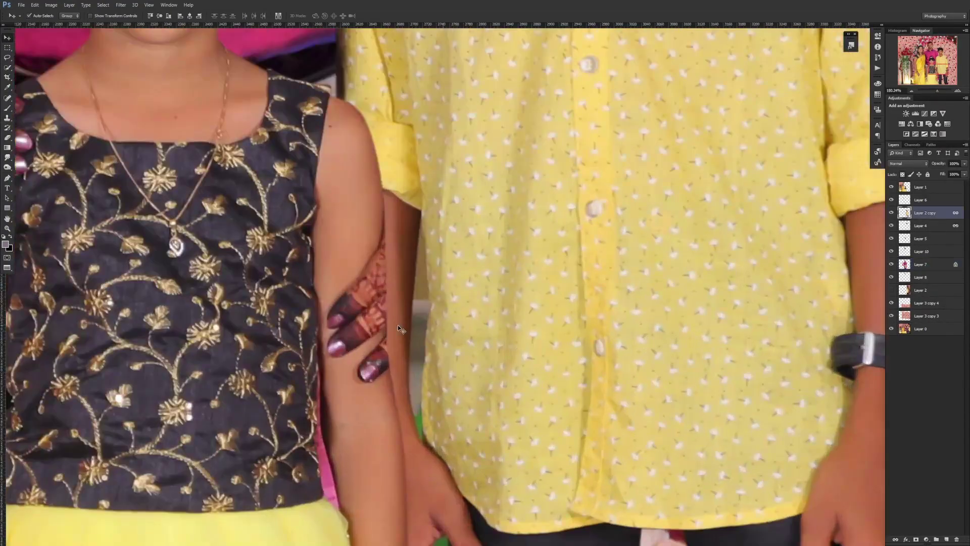
Step: Turn the traced arm path into a selection, copy it, nudge it into place and merge down
key("p")
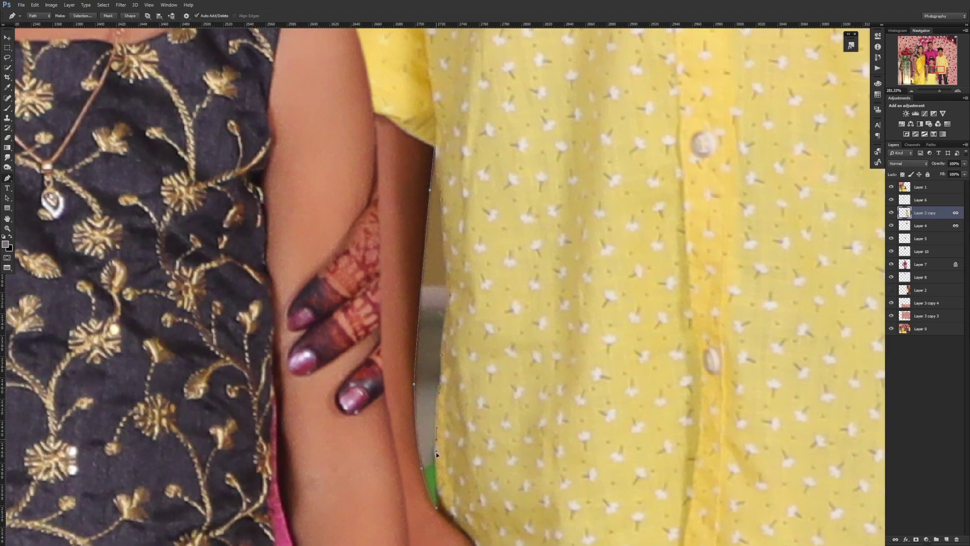
left_click(437, 454)
key("Return")
scroll(601, 298, "down", 8)
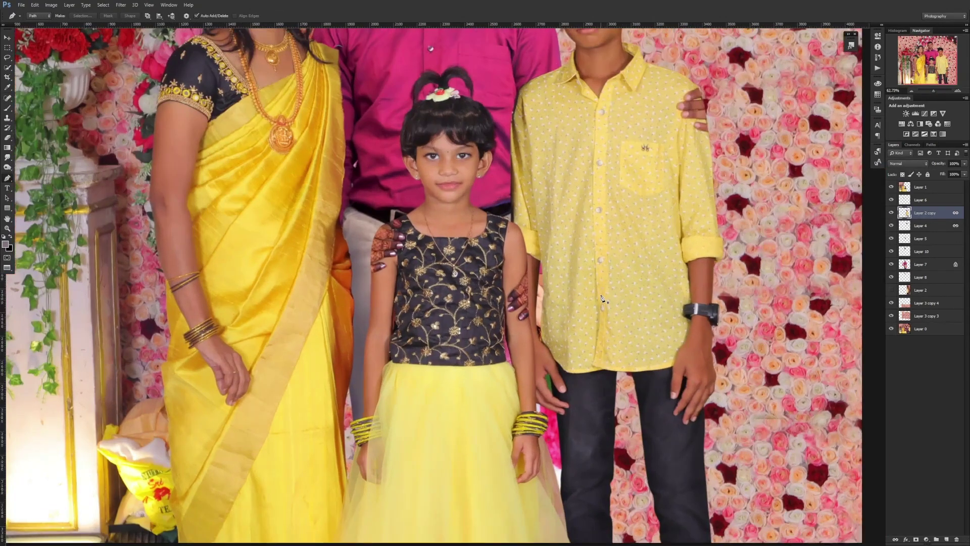
key("ctrl+j")
key("v")
left_click_drag(549, 250, 576, 281)
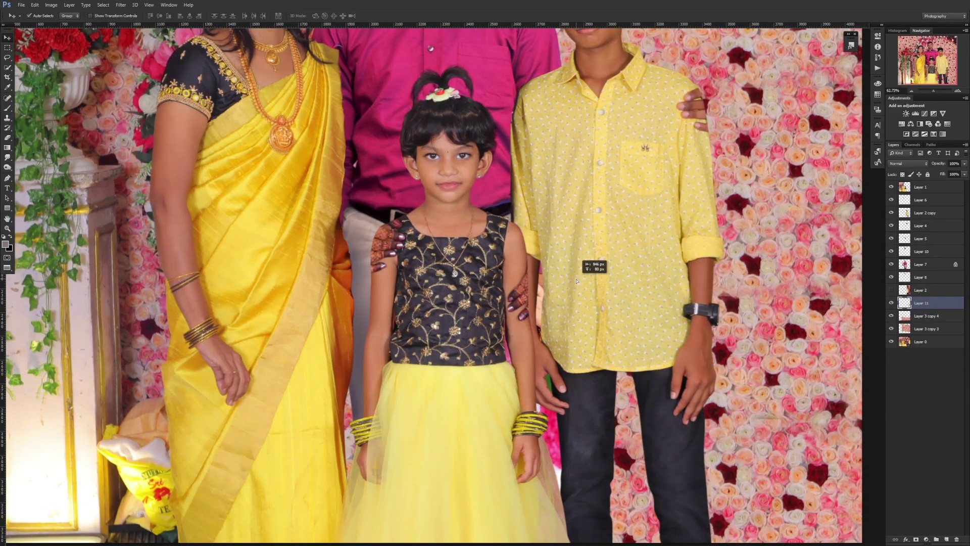
key("ctrl+e")
Step: Erase on Layer 7 with a larger brush to reveal roses beside the girl's arm
left_click(544, 328)
key("e")
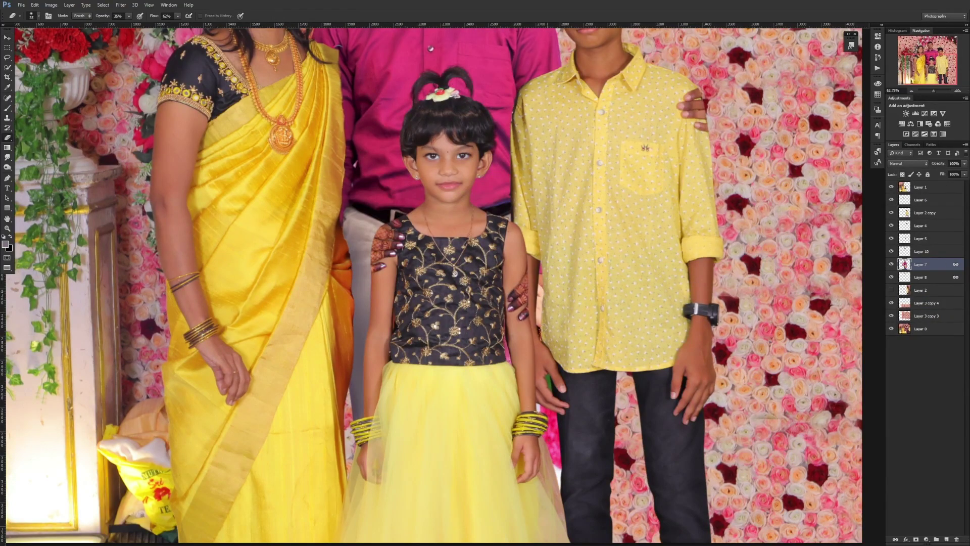
key("bracketright")
left_click_drag(553, 410, 559, 453)
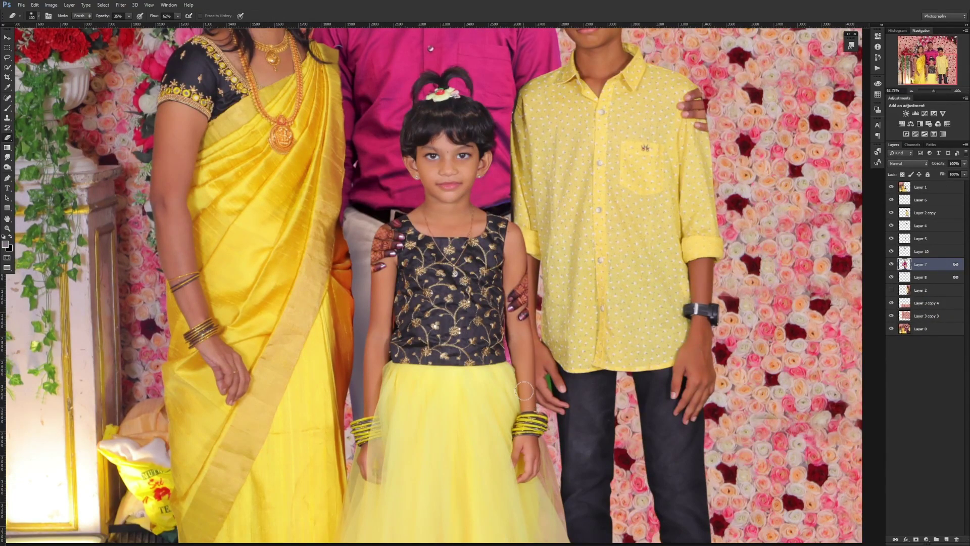
scroll(559, 345, "up", 2)
scroll(559, 345, "up", 2)
Step: Trace another gap with the pen, convert it to a selection and paint it on Layer 7
key("alt+period")
key("p")
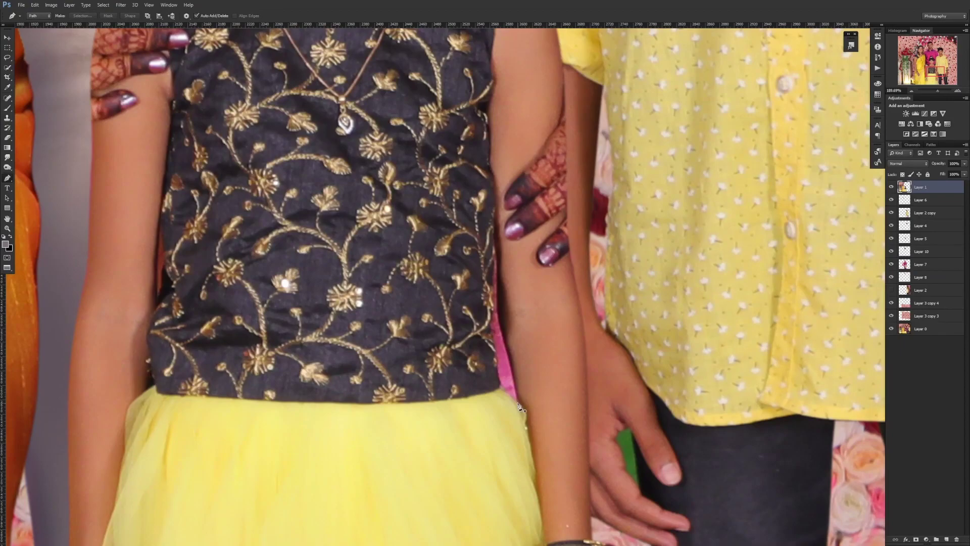
scroll(486, 220, "up", 1)
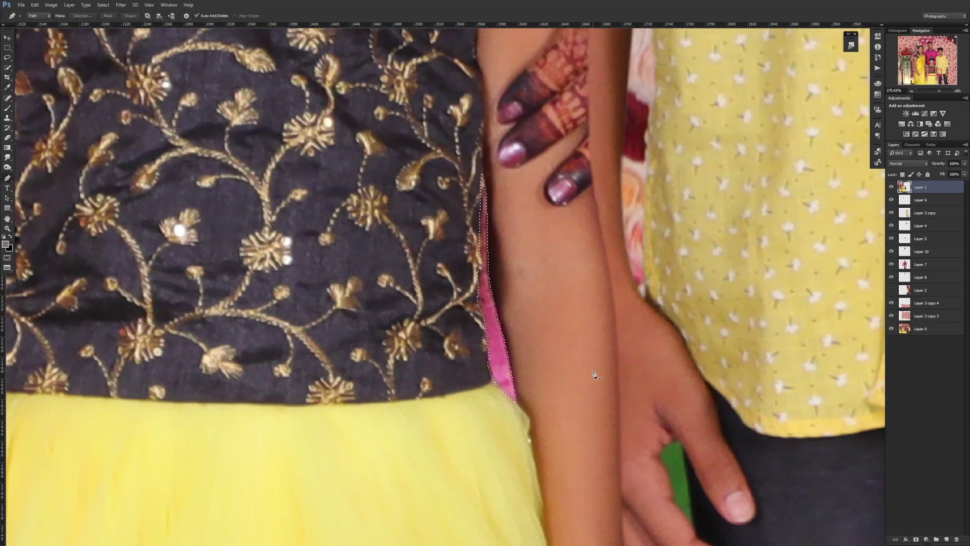
scroll(518, 409, "down", 5)
scroll(381, 353, "up", 5)
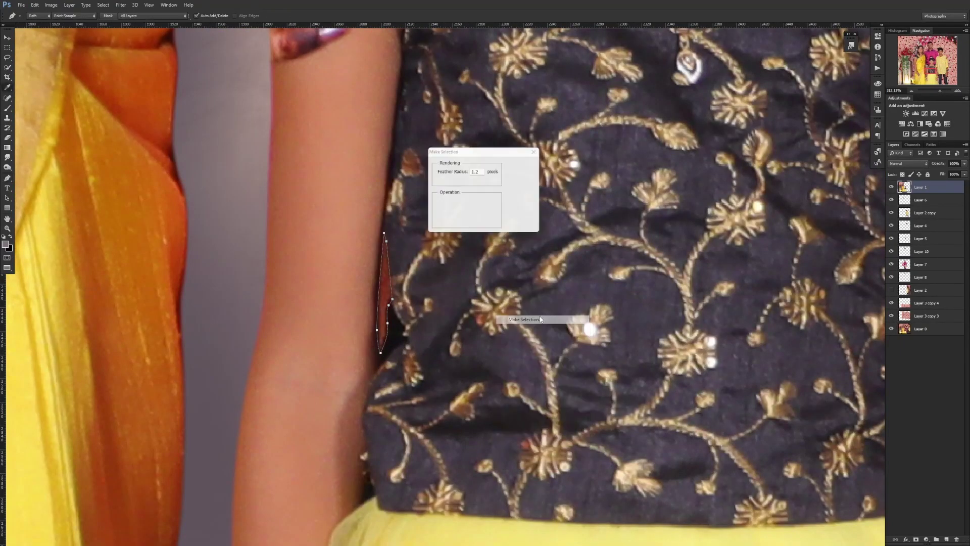
key("v")
scroll(291, 204, "down", 5)
left_click(291, 204)
key("b")
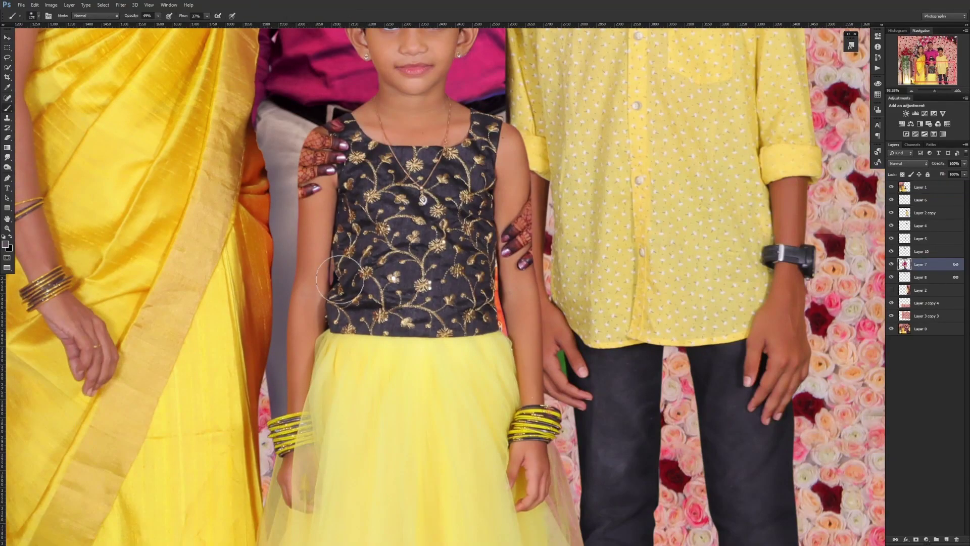
scroll(499, 278, "down", 3)
Step: On Layer 2 copy, turn the path by the hand into a selection and view the full composite
left_click(924, 213)
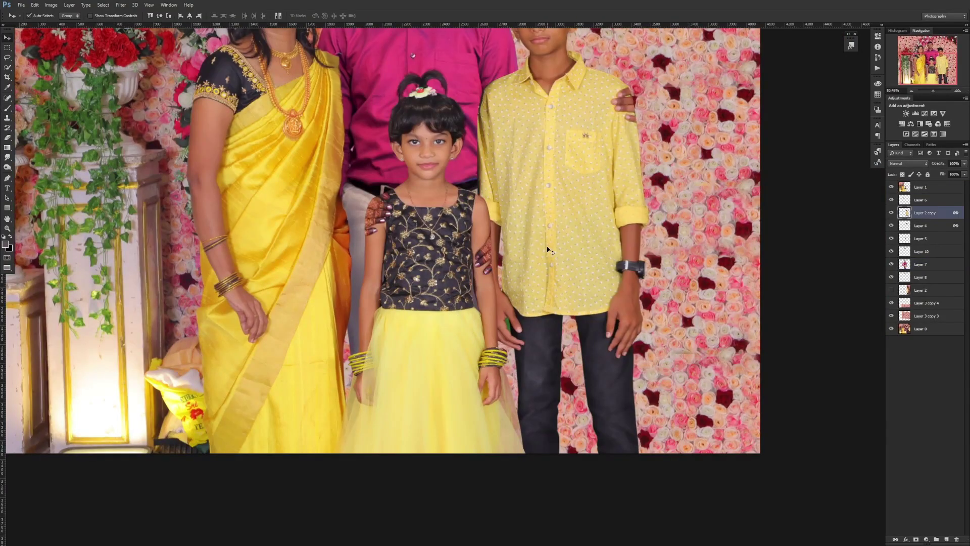
key("p")
scroll(457, 176, "up", 6)
right_click(482, 248)
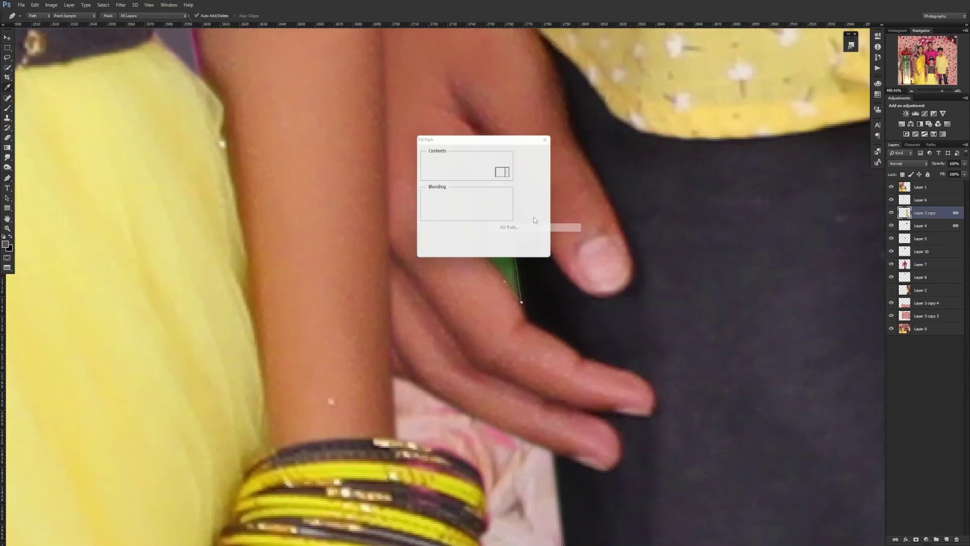
key("Return")
key("ctrl+0")
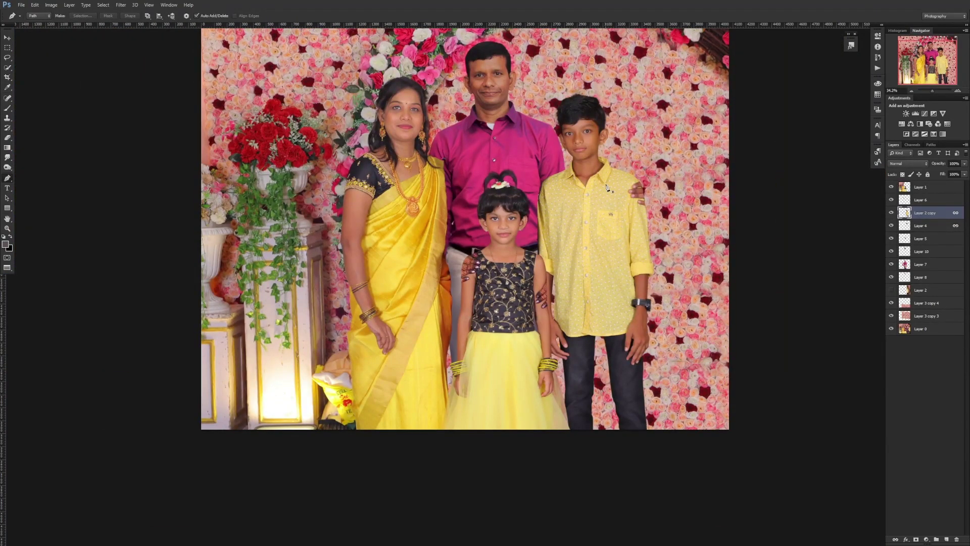
scroll(547, 176, "down", 2)
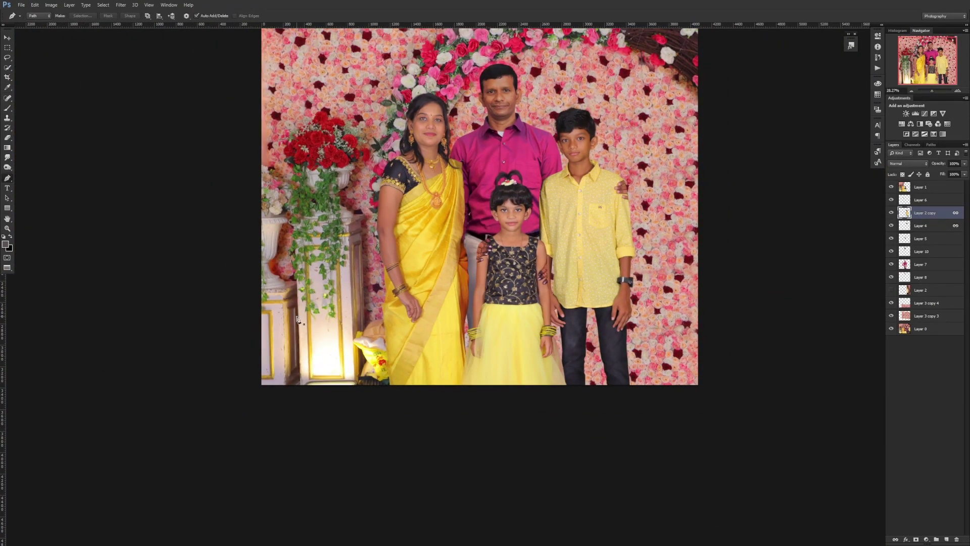
scroll(297, 319, "up", 4)
scroll(437, 324, "down", 5)
Step: On Layer 1, clone skin over the henna fingers on the girl's arm
key("v")
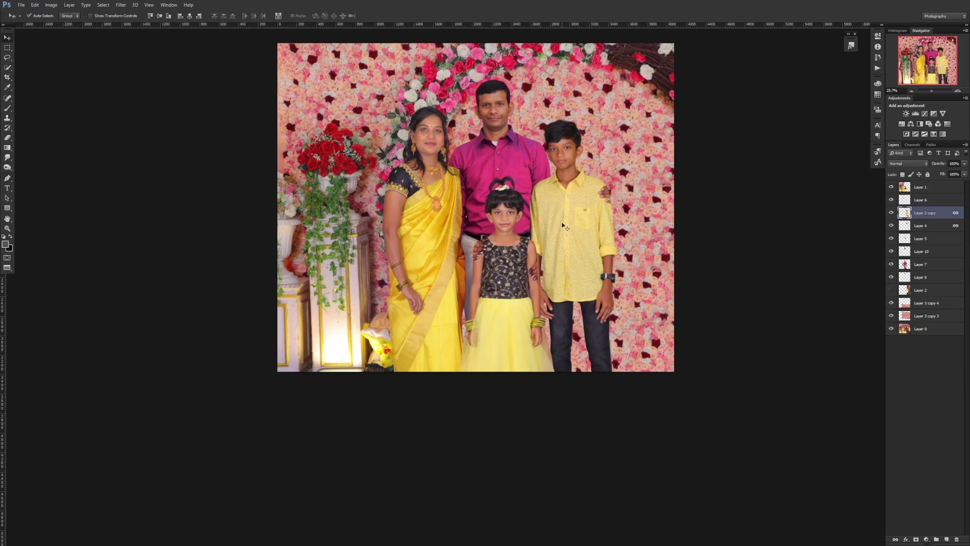
scroll(506, 248, "up", 3)
left_click(620, 278)
scroll(621, 278, "up", 2)
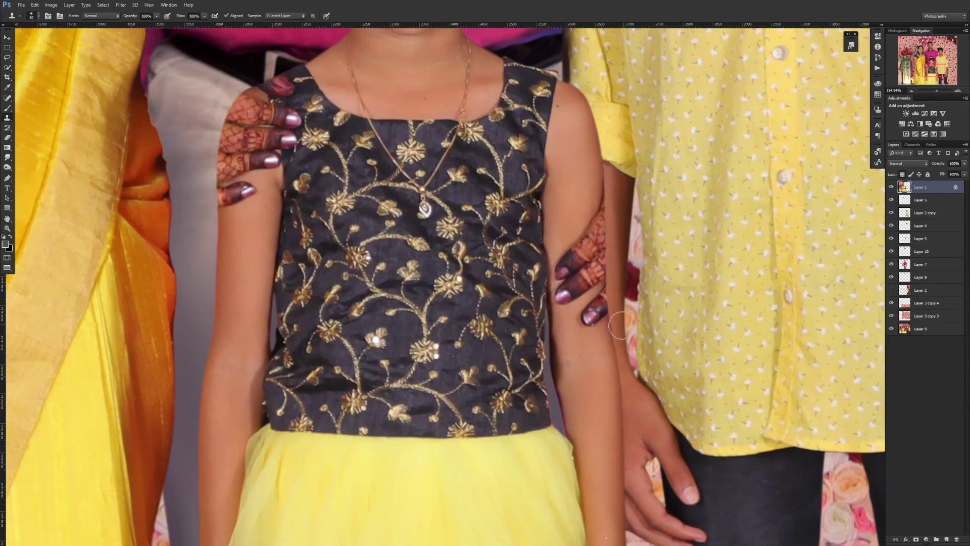
key("s")
scroll(589, 333, "up", 2)
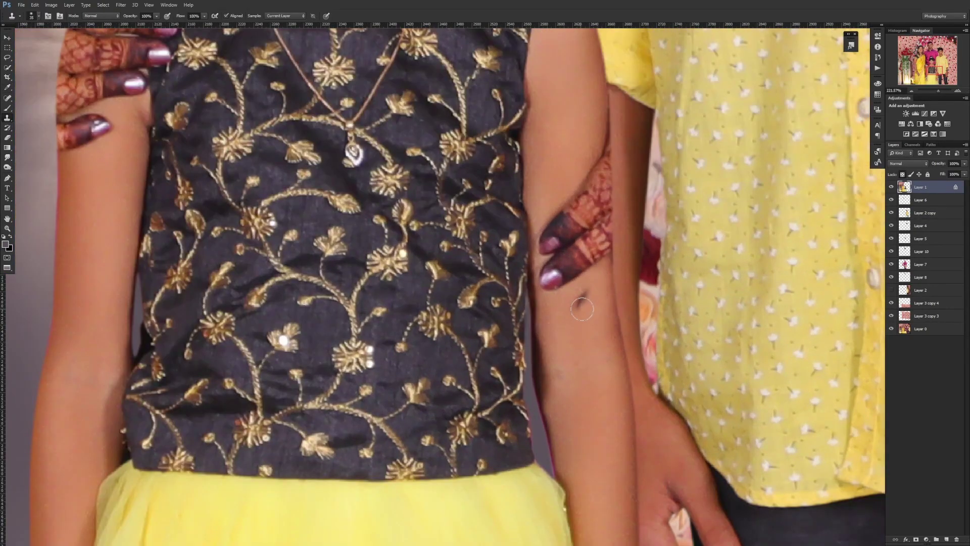
left_click_drag(547, 281, 553, 260)
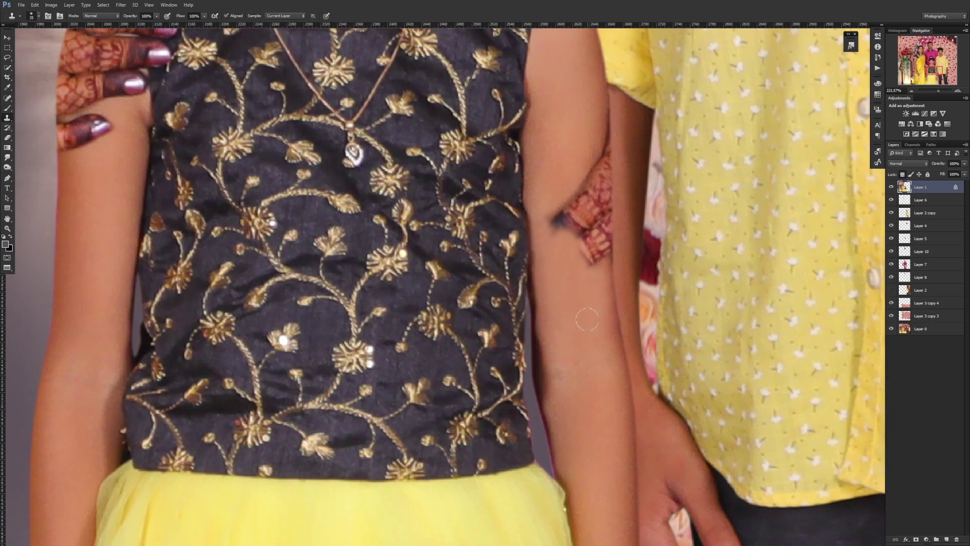
left_click_drag(601, 82, 609, 236)
mouse_move(599, 156)
left_mouse_down()
mouse_move(605, 239)
mouse_move(584, 184)
mouse_move(563, 238)
left_mouse_up()
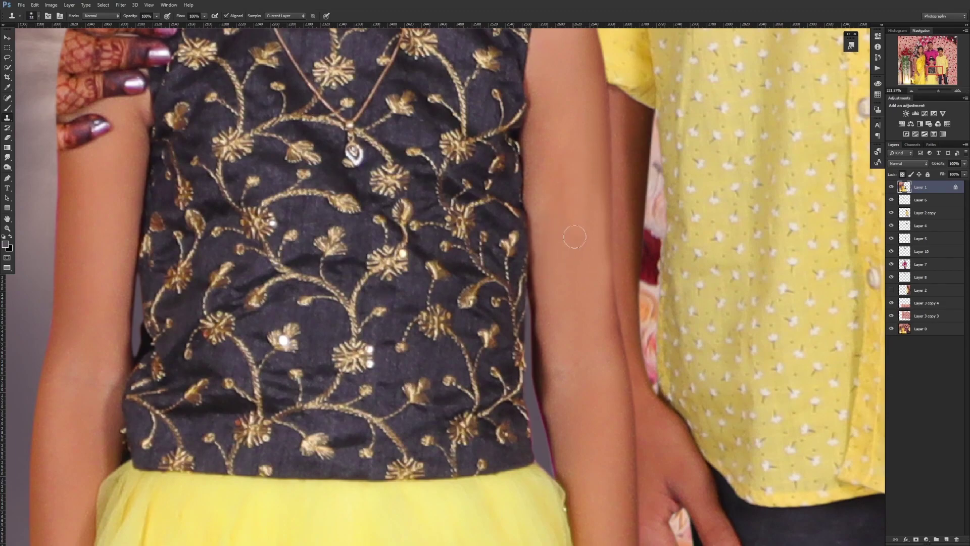
Step: Clone skin over the lower fingers resting on the girl's shoulder
scroll(571, 243, "down", 3)
scroll(576, 273, "up", 1)
scroll(566, 288, "up", 2)
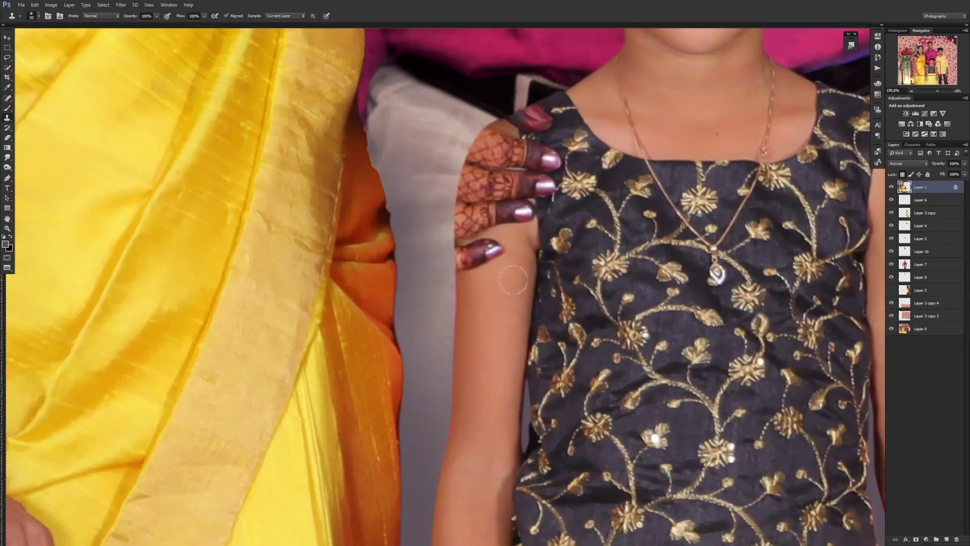
left_click_drag(470, 233, 469, 305)
mouse_move(483, 232)
left_mouse_down()
mouse_move(477, 167)
mouse_move(511, 192)
left_mouse_up()
scroll(510, 213, "up", 2)
Step: Protect the arm edge with a Pen path selection, then clone over the fingertip and pale blob inside it
key("p")
left_click(534, 308)
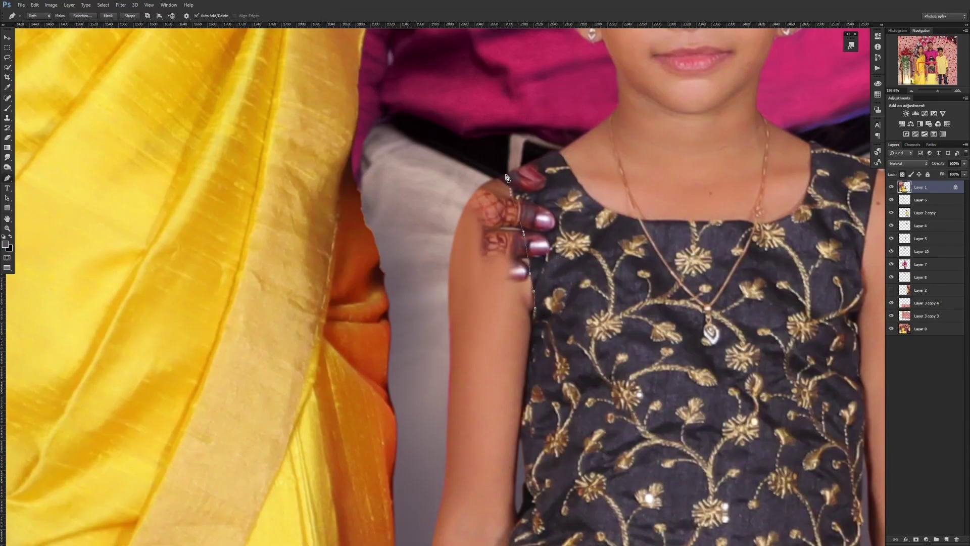
right_click(552, 162)
left_click(566, 195)
key("Return")
key("s")
scroll(529, 258, "up", 1)
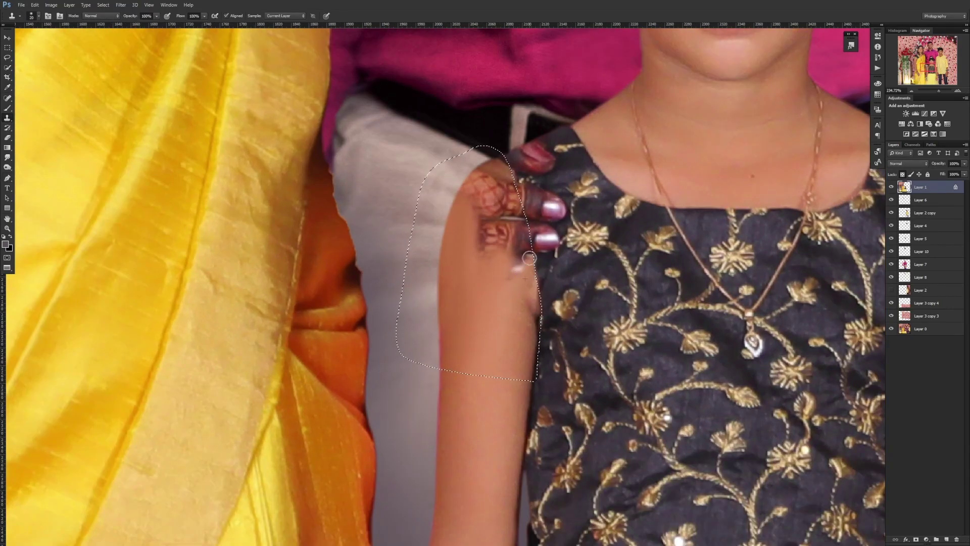
left_click_drag(528, 258, 536, 354)
mouse_move(523, 262)
left_mouse_down()
mouse_move(499, 171)
mouse_move(490, 243)
mouse_move(515, 207)
mouse_move(482, 209)
mouse_move(496, 174)
left_mouse_up()
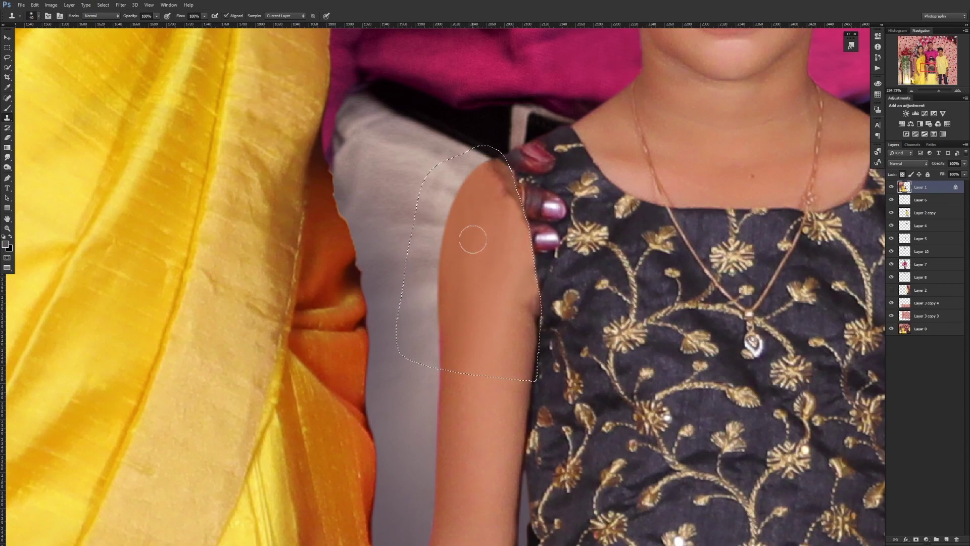
Step: With the clone brush enlarged to 40, clone away the rest of the hand on the shoulder
key("bracketright")
key("bracketright")
key("bracketright")
scroll(497, 263, "down", 5)
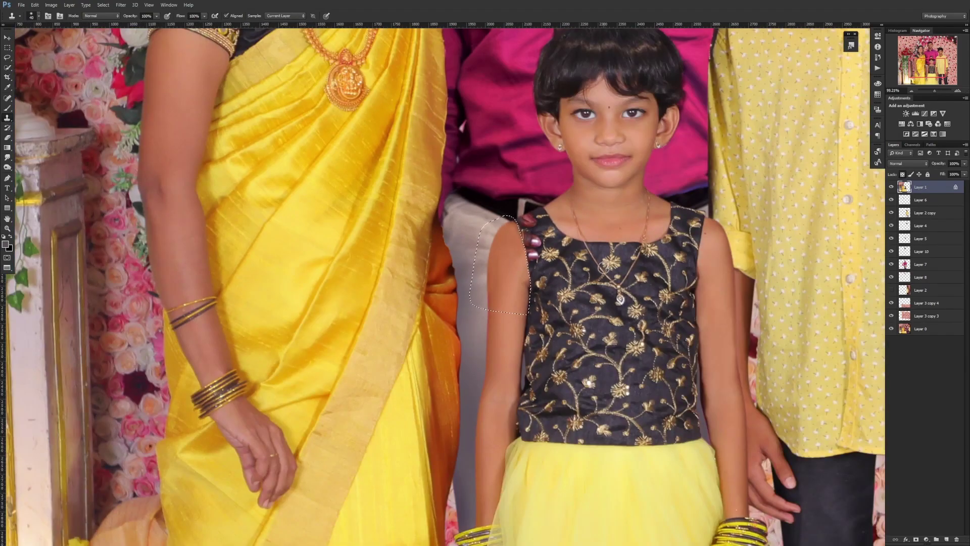
scroll(711, 363, "up", 5)
key("l")
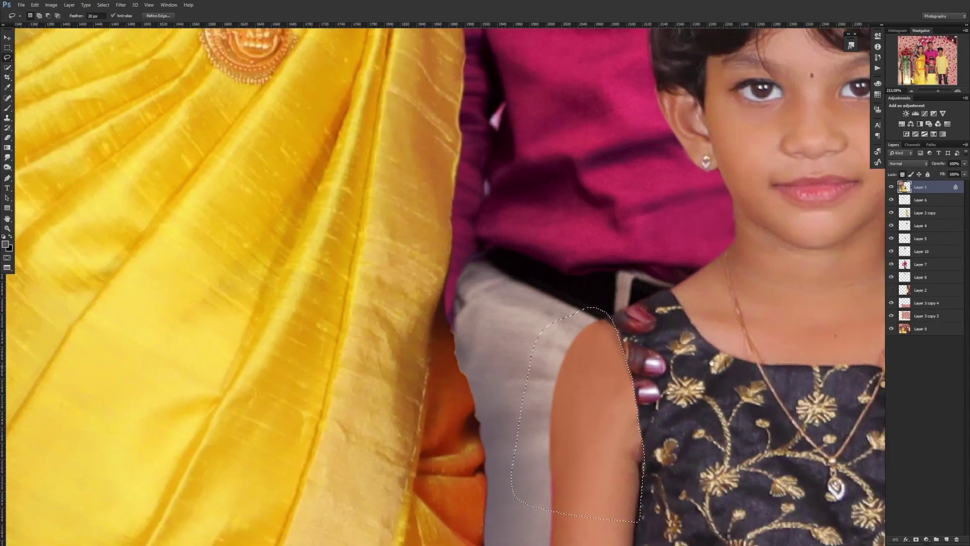
key("s")
left_click_drag(711, 363, 530, 292)
left_click_drag(455, 303, 465, 333)
left_click_drag(450, 263, 463, 250)
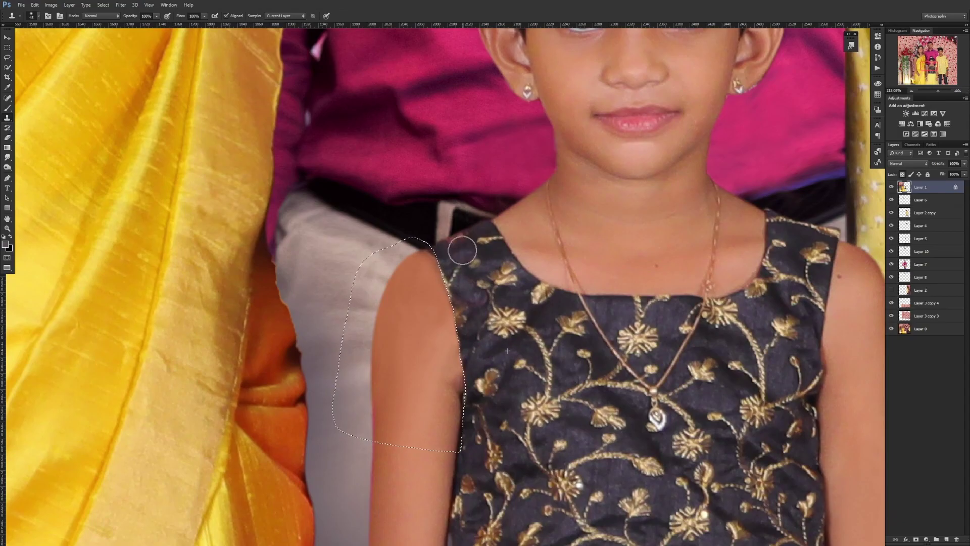
scroll(462, 250, "down", 8)
key("v")
left_click(647, 209)
Step: Clone rose-wall texture over the fingers on the boy's shoulder
scroll(647, 208, "up", 5)
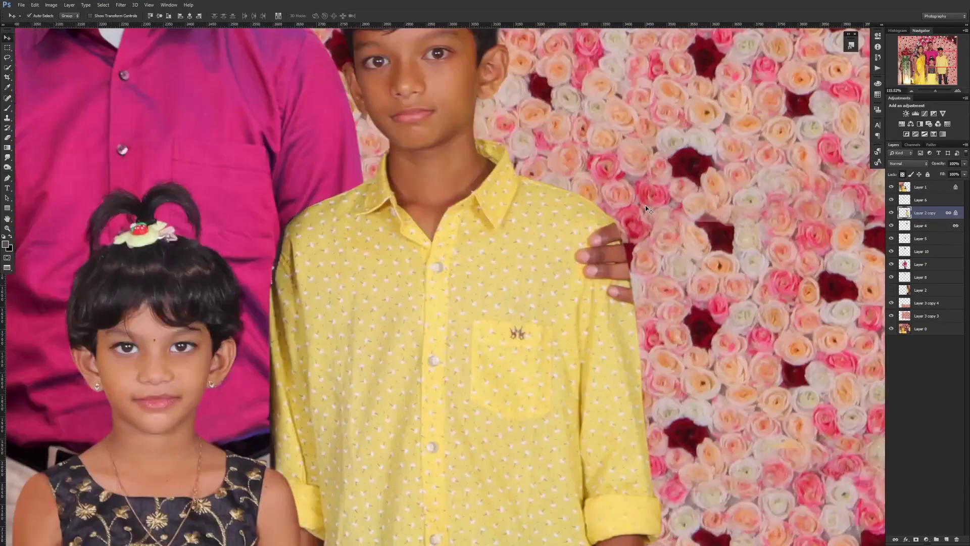
key("s")
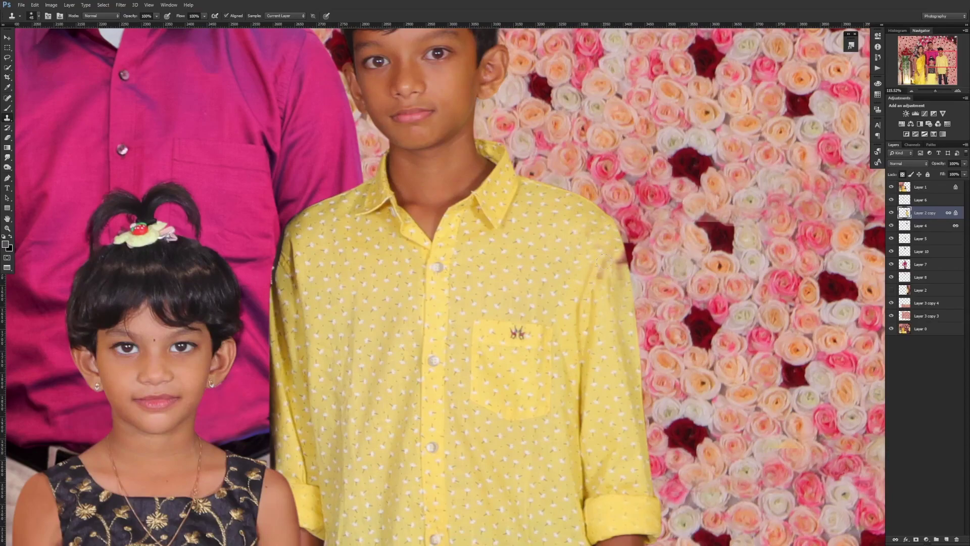
scroll(599, 250, "down", 6)
scroll(599, 250, "down", 1)
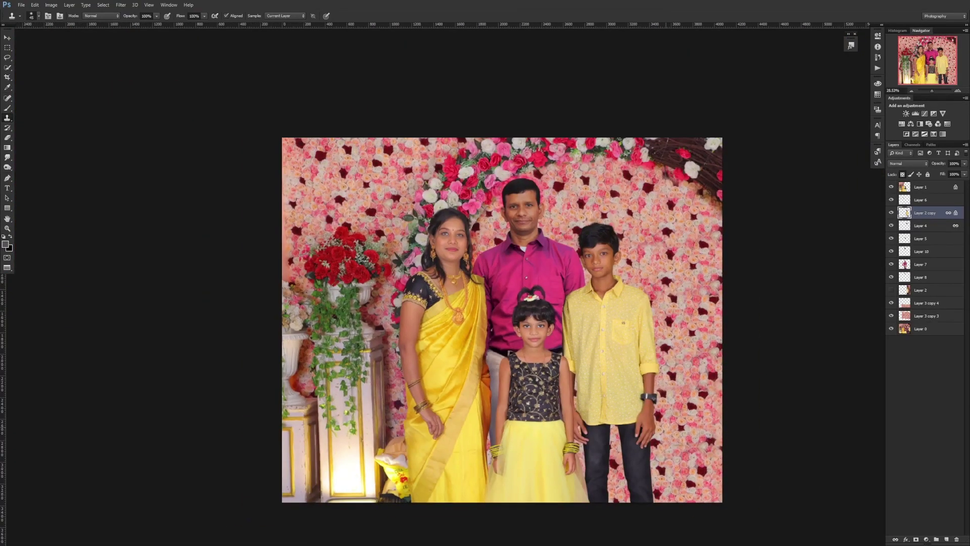
scroll(575, 136, "up", 1)
scroll(575, 136, "up", 4)
key("v")
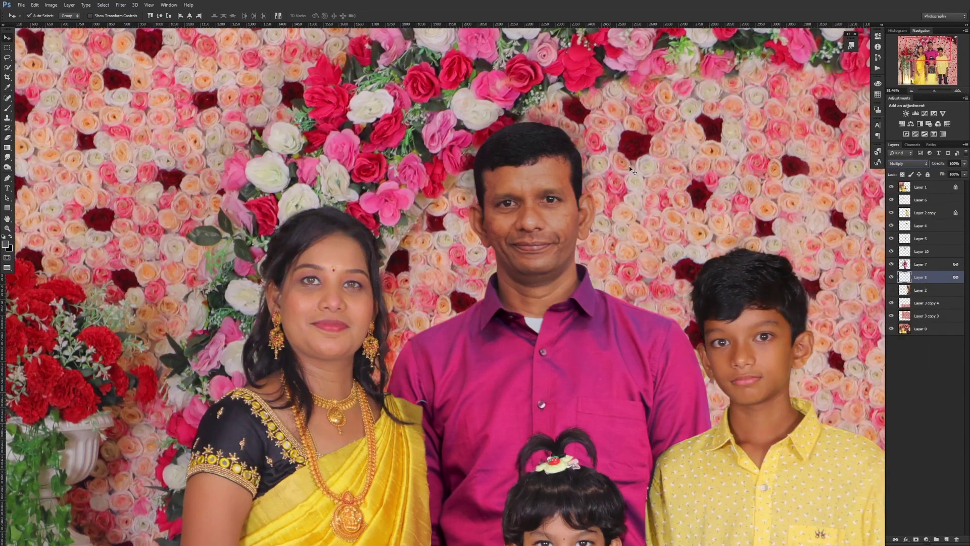
Step: Select Layer 10 and ready the Pen tool on the father's neck where the collar begins
key("e")
scroll(563, 184, "up", 3)
scroll(581, 202, "up", 2)
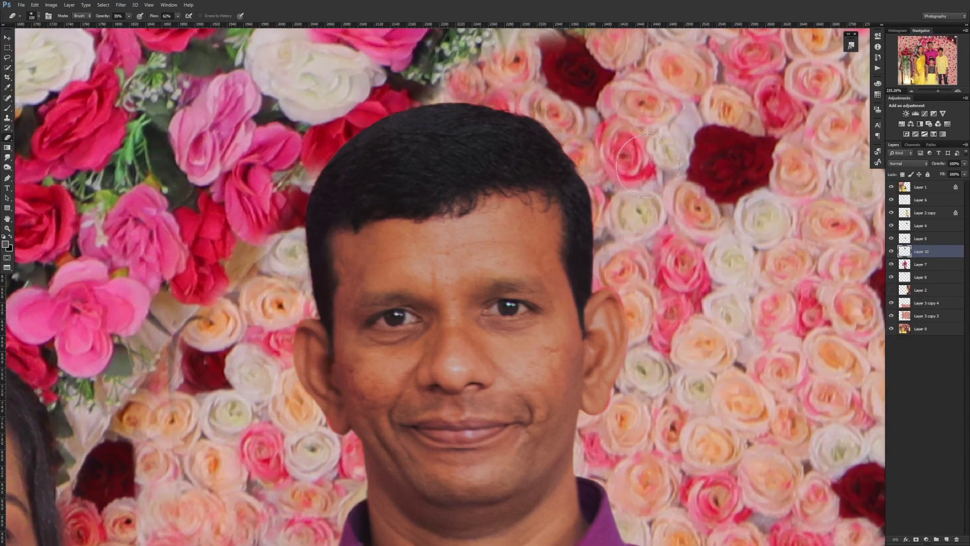
left_click(914, 250)
scroll(602, 216, "down", 5)
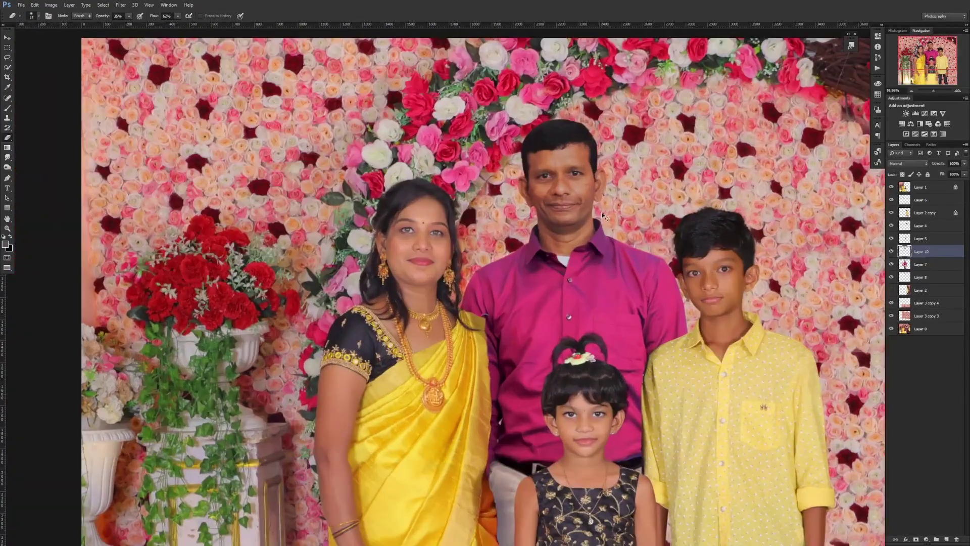
key("v")
scroll(606, 283, "up", 3)
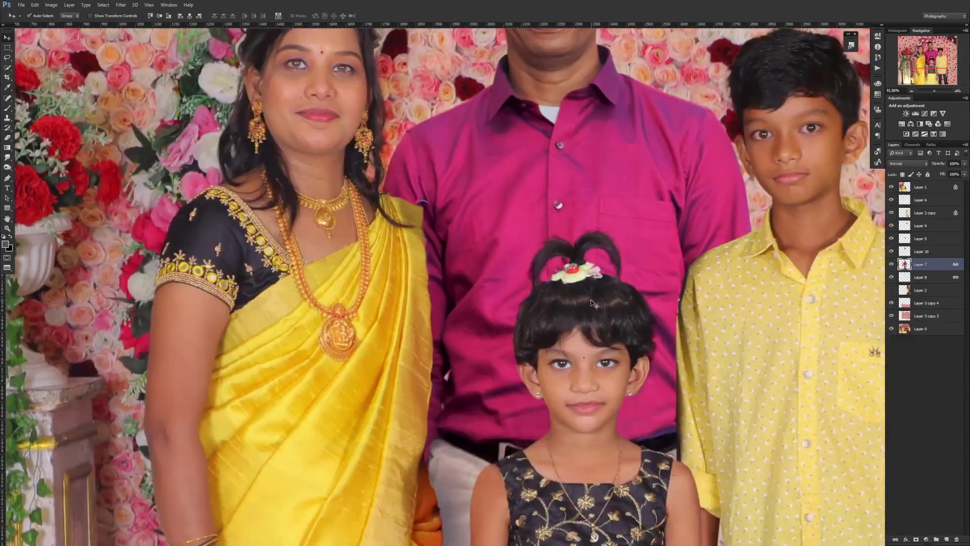
scroll(594, 303, "down", 3)
key("p")
scroll(483, 285, "up", 6)
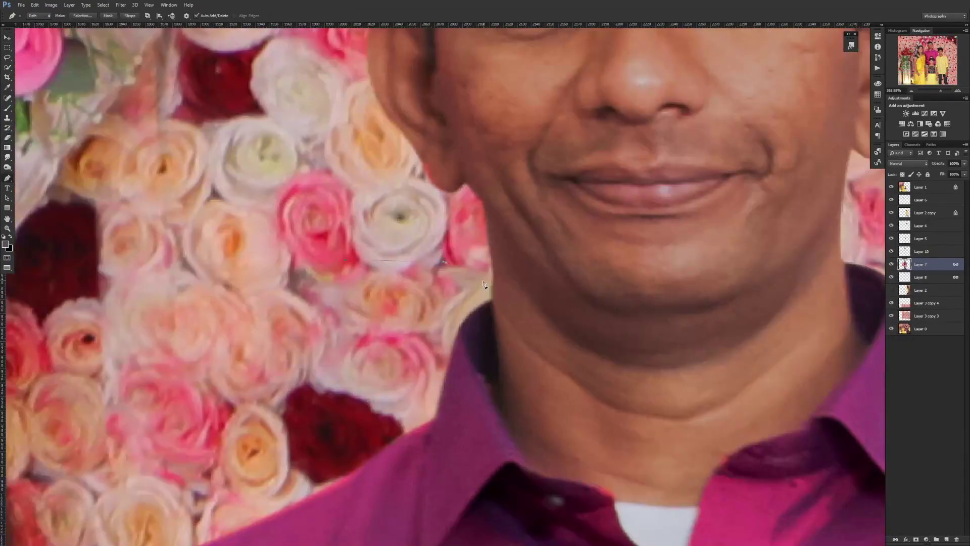
Step: Outline the father's magenta shirt and copy it onto new Layer 11
left_click(515, 449)
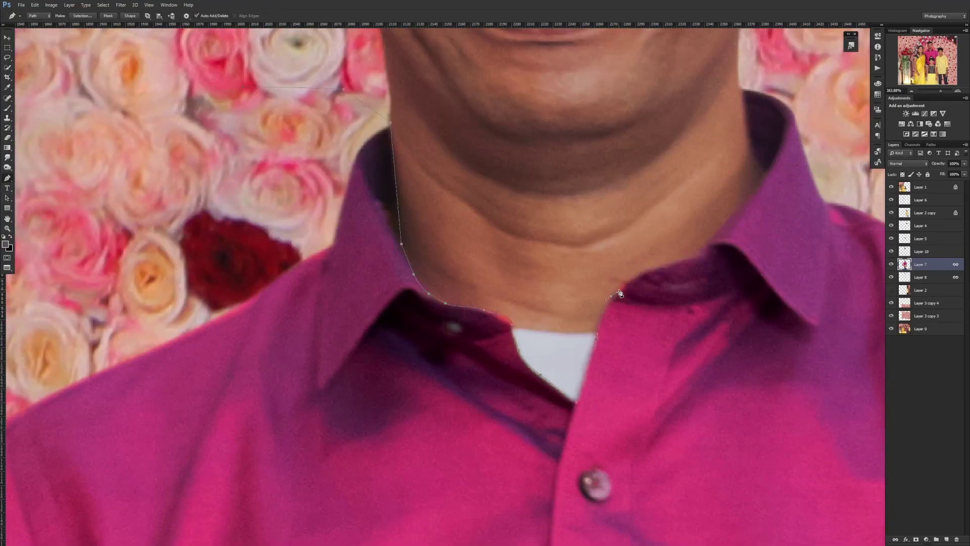
scroll(743, 90, "down", 5)
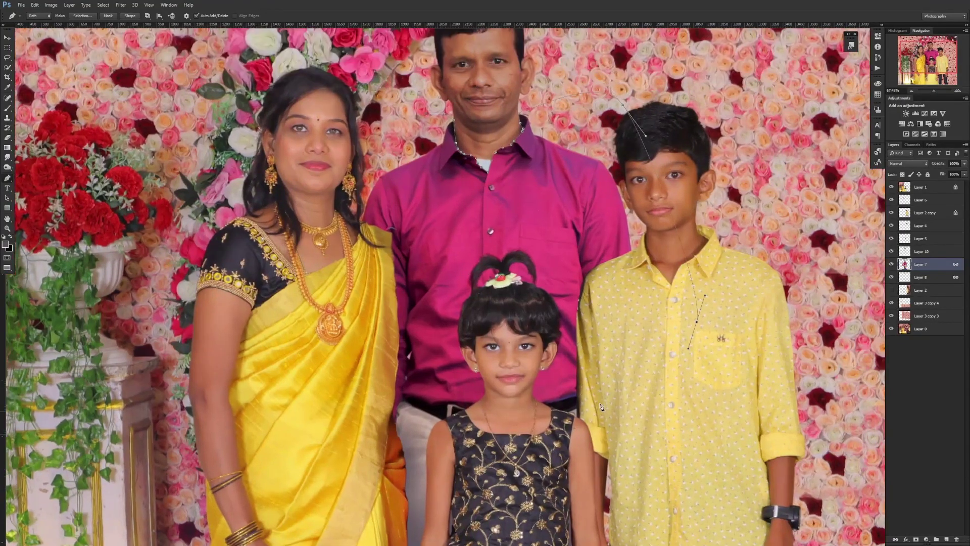
scroll(568, 382, "up", 5)
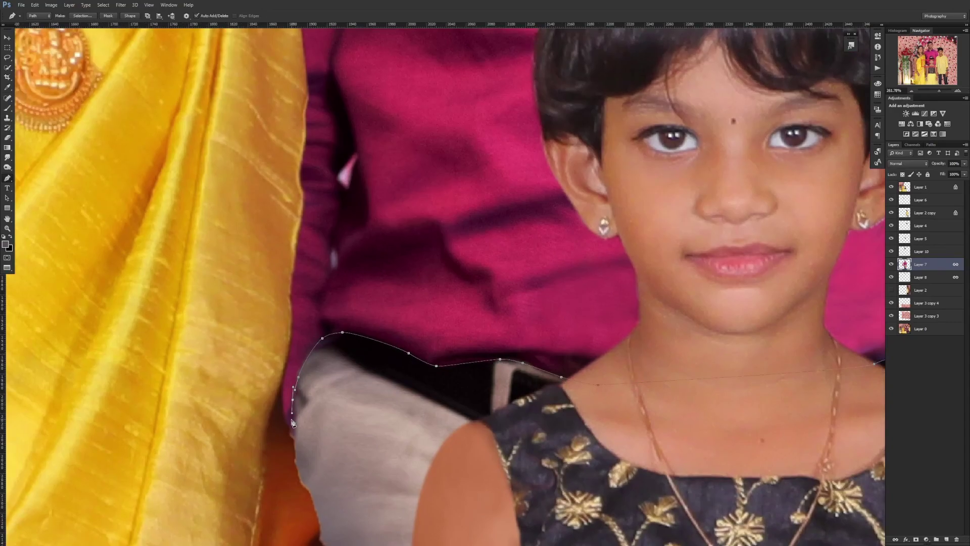
scroll(292, 422, "down", 3)
left_click_drag(583, 151, 583, 266)
key("ctrl+Return")
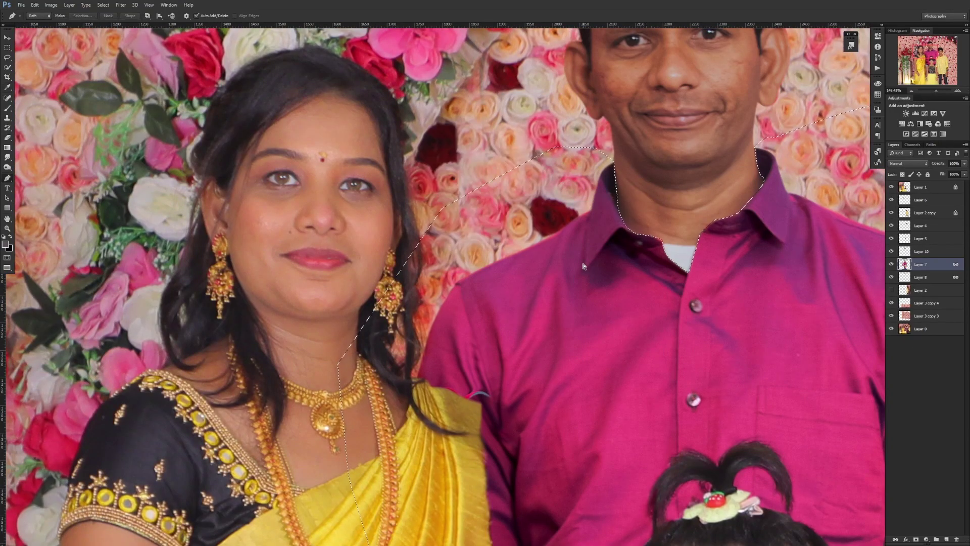
key("ctrl+j")
Step: Trace the pale gap beside the girl's shoulder and copy it onto new Layer 12
key("b")
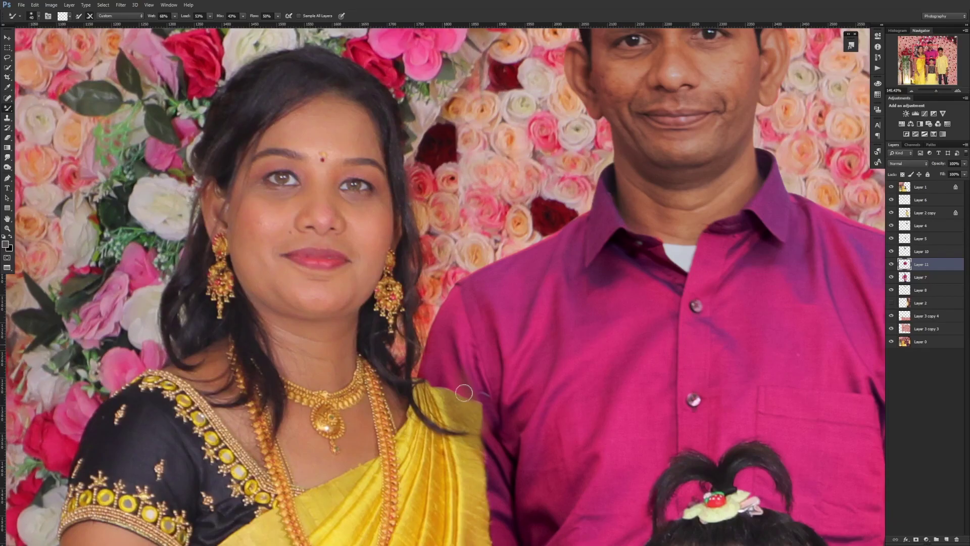
scroll(483, 462, "down", 5)
key("alt+period")
key("r")
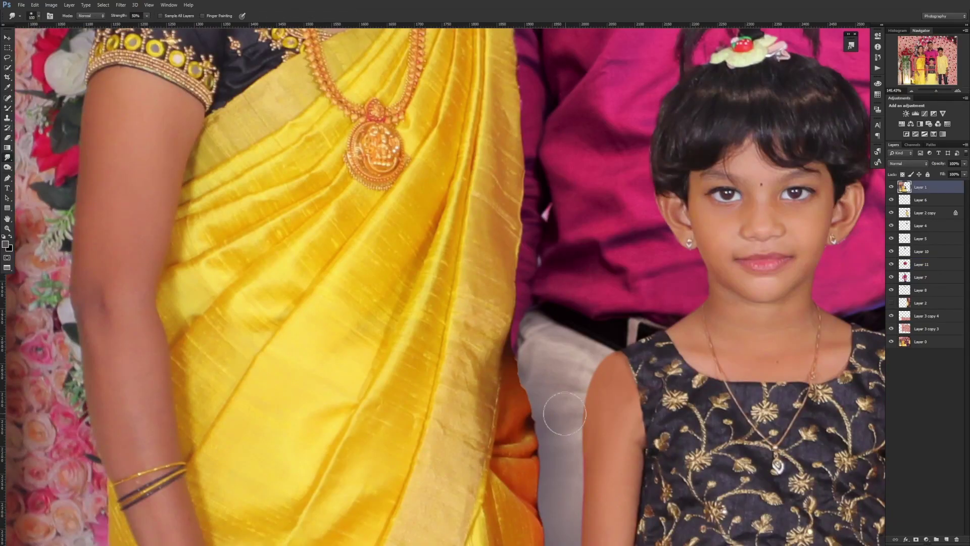
scroll(557, 448, "down", 4)
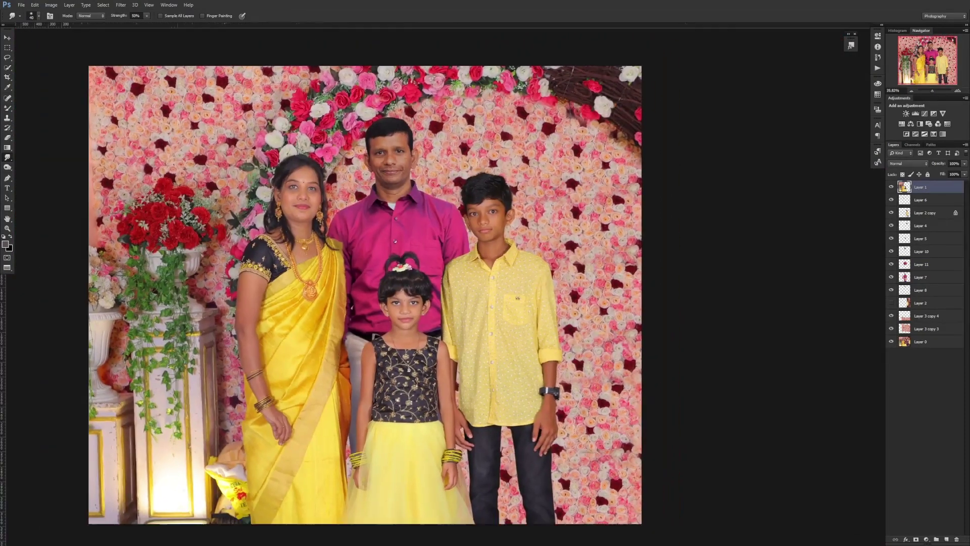
scroll(378, 324, "up", 5)
key("p")
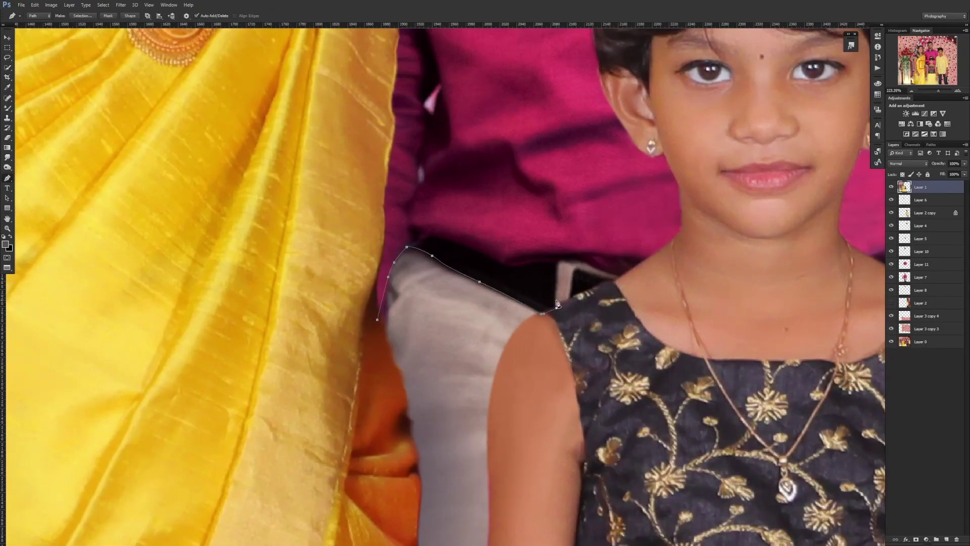
scroll(576, 274, "down", 5)
scroll(505, 303, "up", 3)
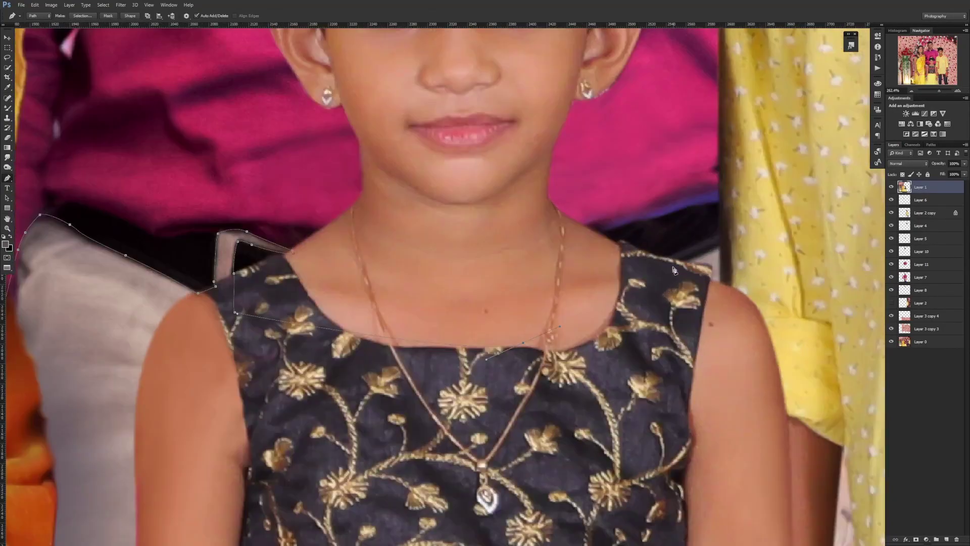
scroll(404, 323, "down", 4)
scroll(355, 328, "down", 1)
key("v")
key("ctrl+j")
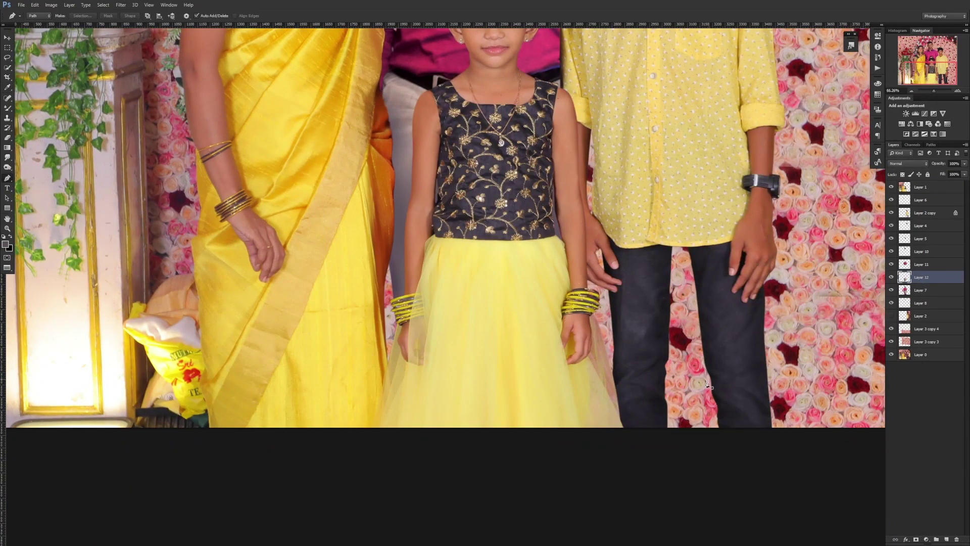
Step: Marquee-select a patch of the mother's yellow saree on Layer 1
scroll(379, 333, "down", 3)
left_click(399, 337)
key("m")
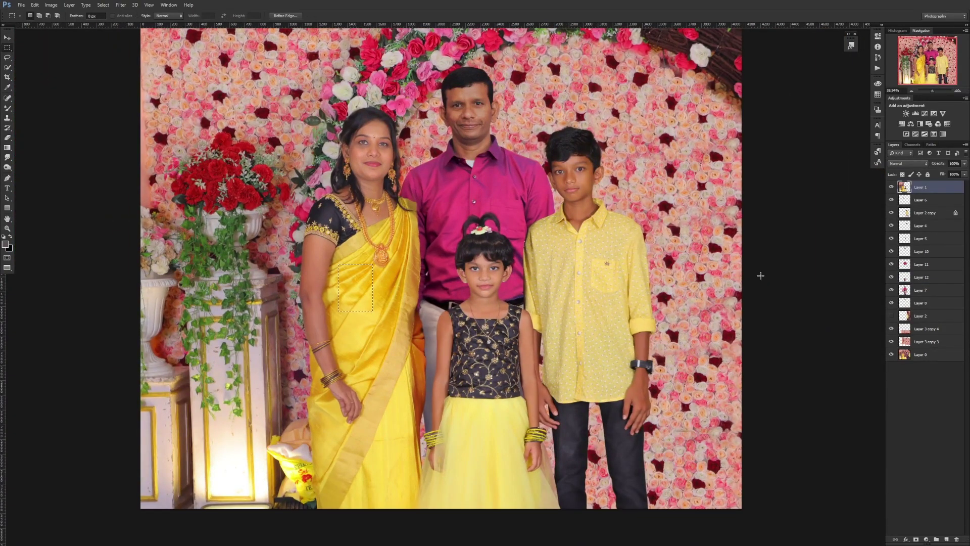
key("ctrl+j")
Step: Match Color Layer 11 to saree patch Layer 13 of N_K_0707.psd, intensity about 82
left_click(920, 276)
left_click(51, 5)
left_click(162, 230)
left_click(750, 273)
left_click(725, 290)
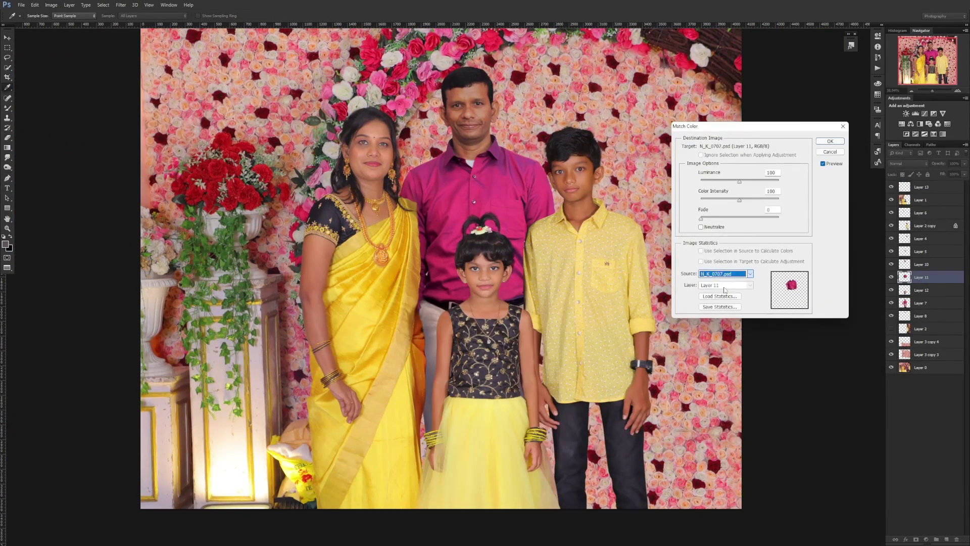
left_click(717, 295)
mouse_move(701, 218)
left_mouse_down()
mouse_move(737, 220)
mouse_move(706, 219)
left_mouse_up()
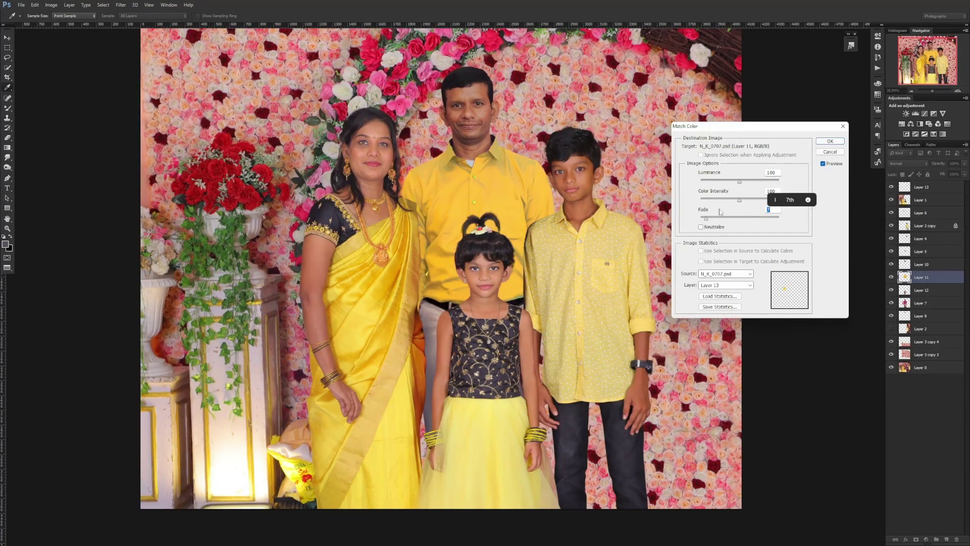
left_click_drag(739, 181, 722, 199)
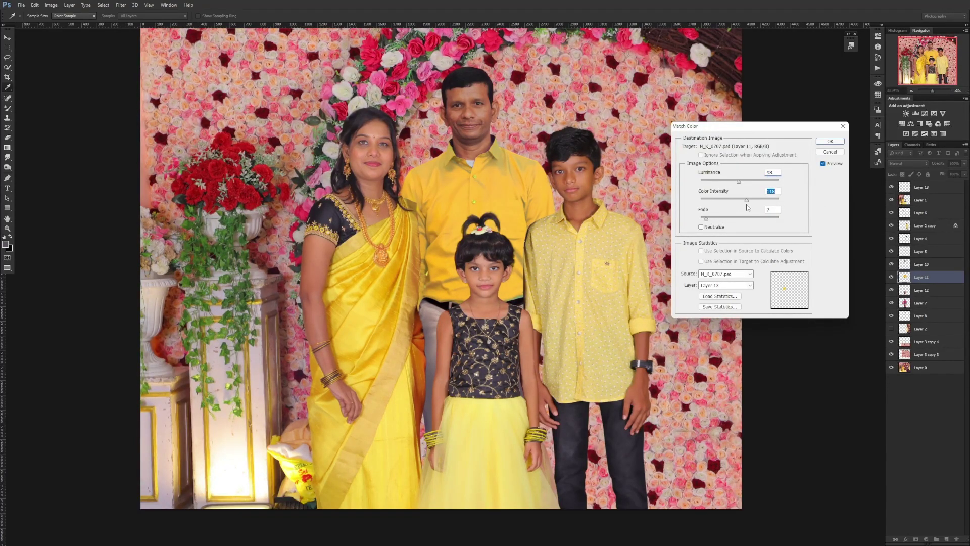
key("Tab")
type("0")
left_click_drag(739, 200, 732, 200)
left_click_drag(700, 218, 707, 219)
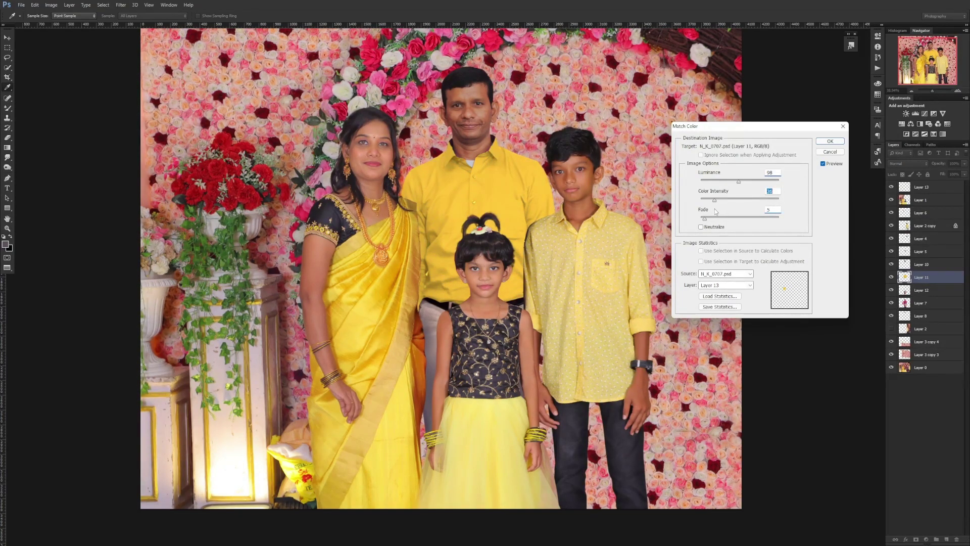
key("Return")
Step: Brighten the shirt with Curves and set its Color Balance yellow/blue to -6
key("ctrl+m")
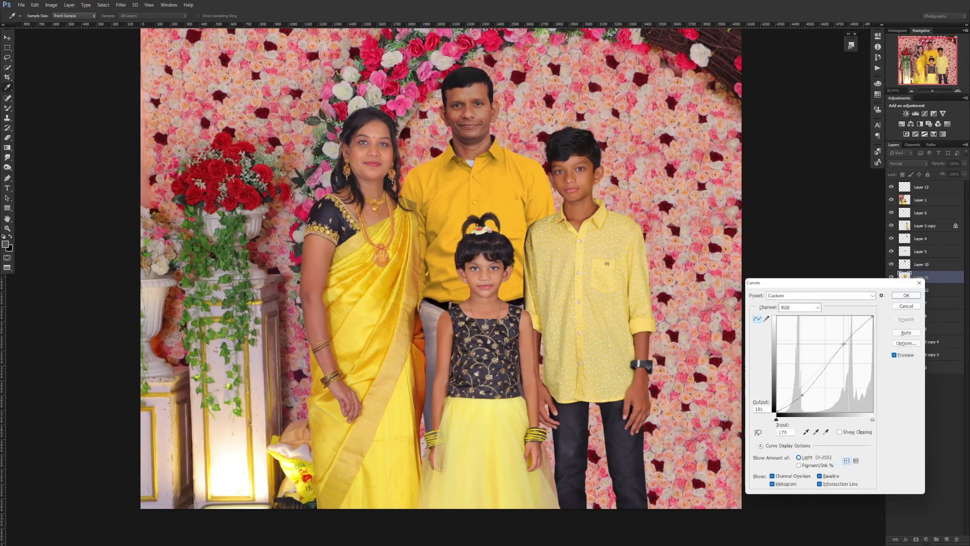
key("Return")
key("ctrl+b")
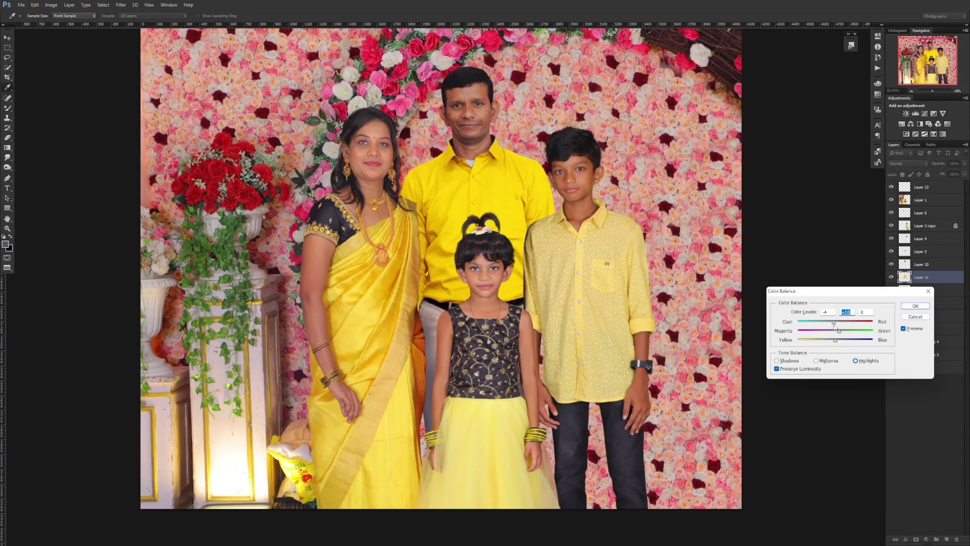
key("Return")
key("ctrl+u")
key("Return")
key("ctrl+b")
left_click_drag(835, 339, 833, 342)
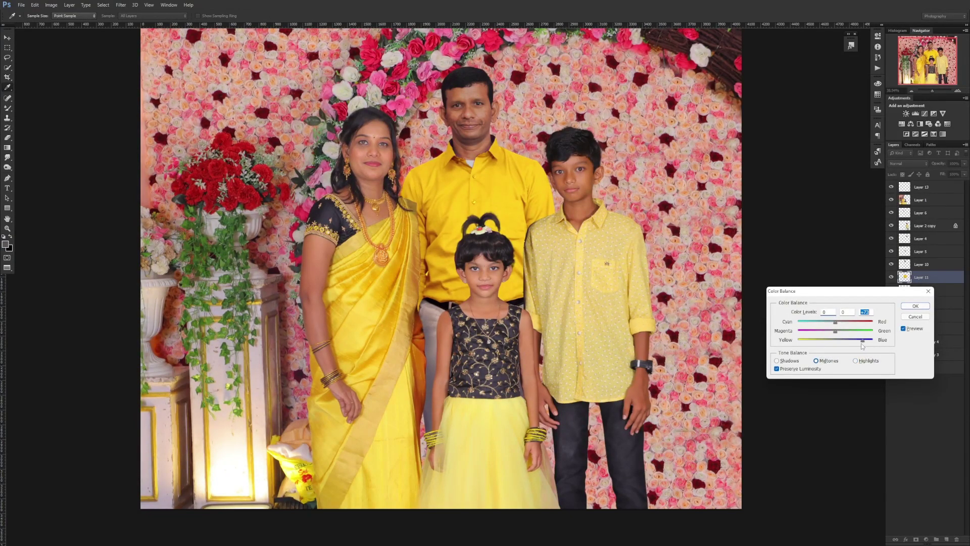
key("Return")
key("ctrl+u")
key("Return")
scroll(516, 305, "up", 3)
Step: Copy a trouser sample to Layer 14 and match the pale patch to it at Color Intensity 44
key("ctrl+shift+alt+n")
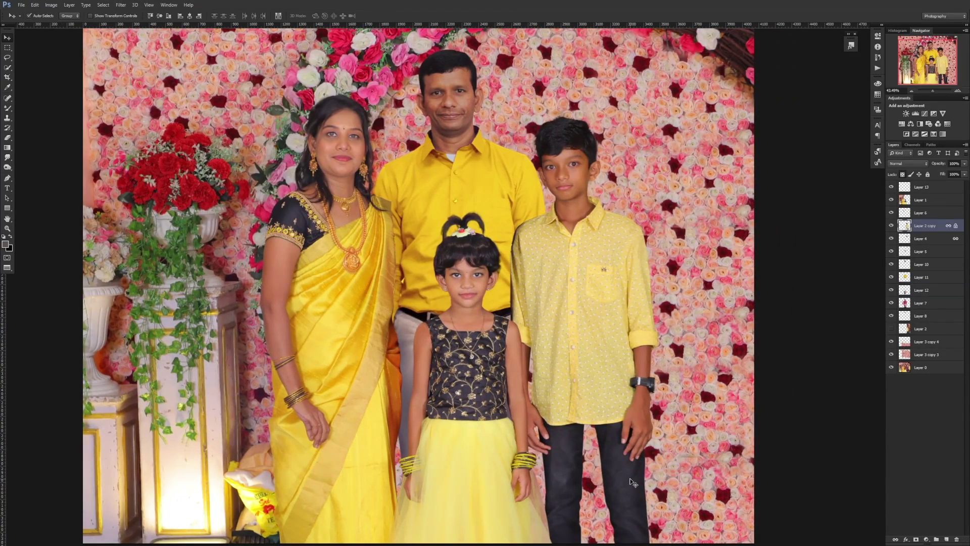
key("m")
left_click(51, 4)
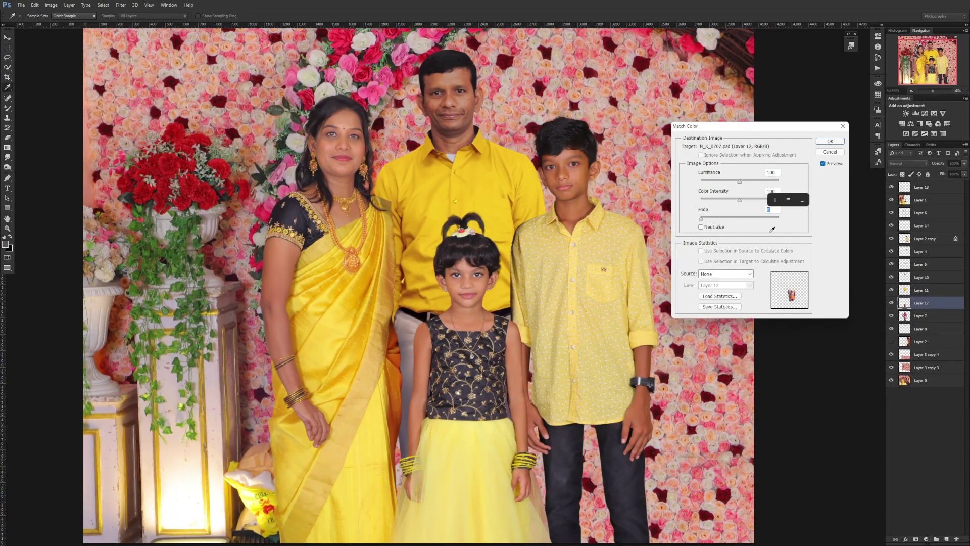
left_click(726, 285)
left_click(717, 303)
left_click_drag(739, 200, 712, 198)
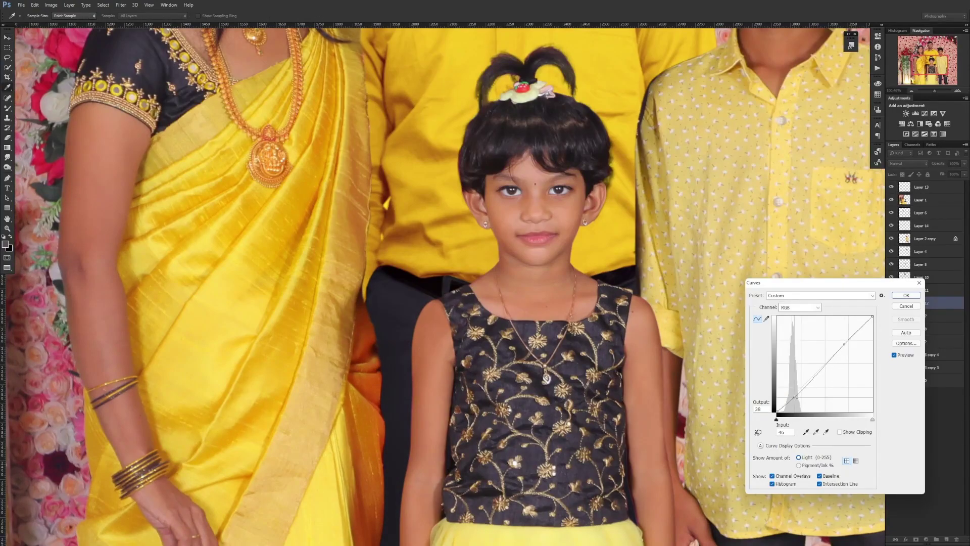
key("ctrl+0")
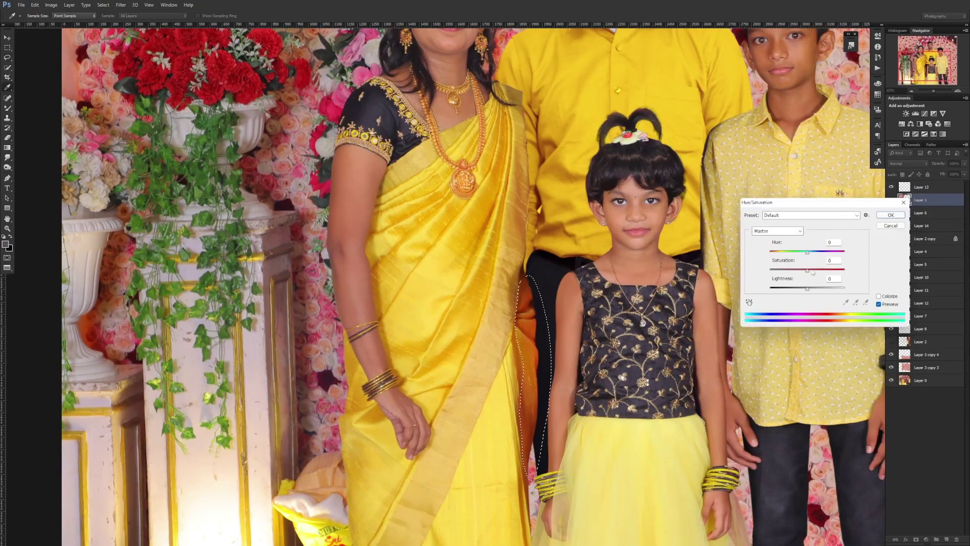
key("ctrl+0")
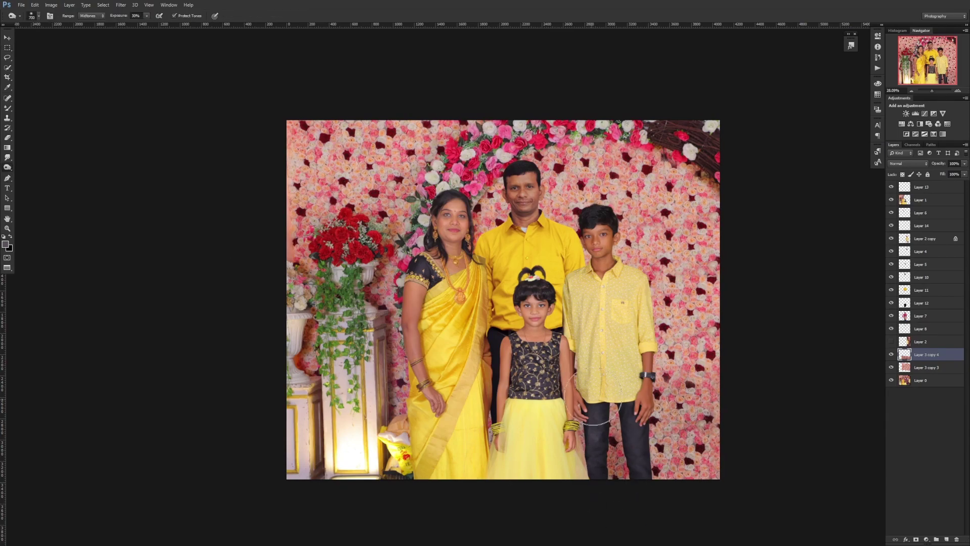
Step: Zoom onto the collar and erase the purple fringe along its inner edge on Layer 10
left_click_drag(699, 248, 679, 249)
key("ctrl+plus")
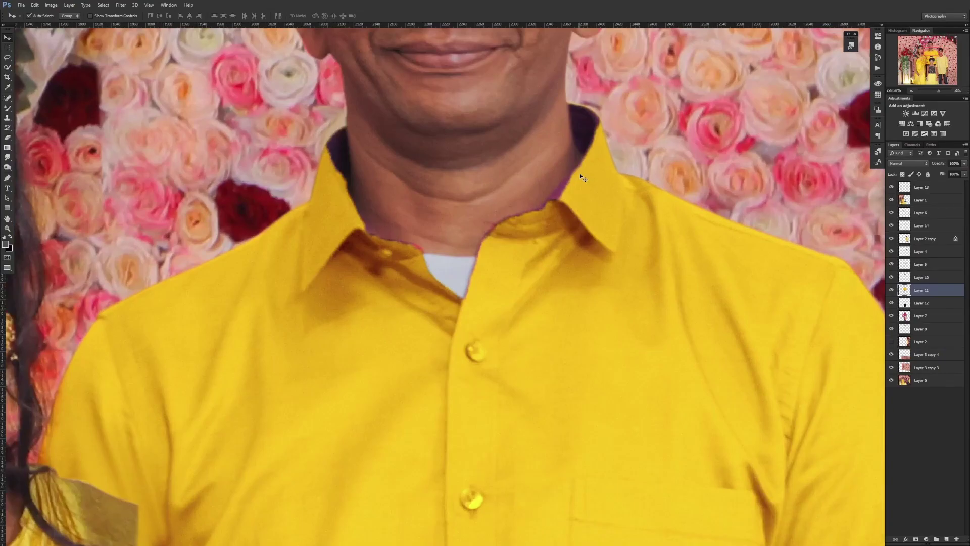
scroll(417, 253, "up", 3)
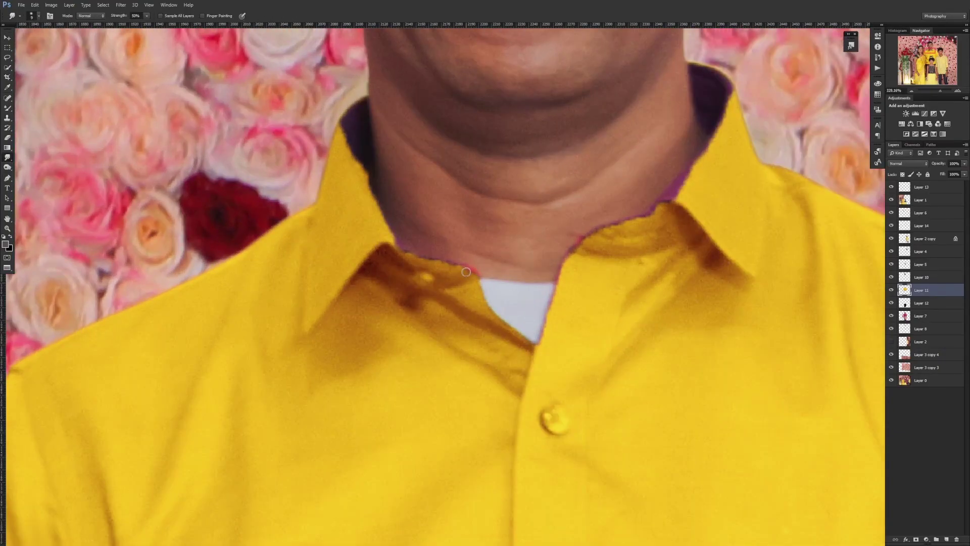
left_click(920, 277)
key("e")
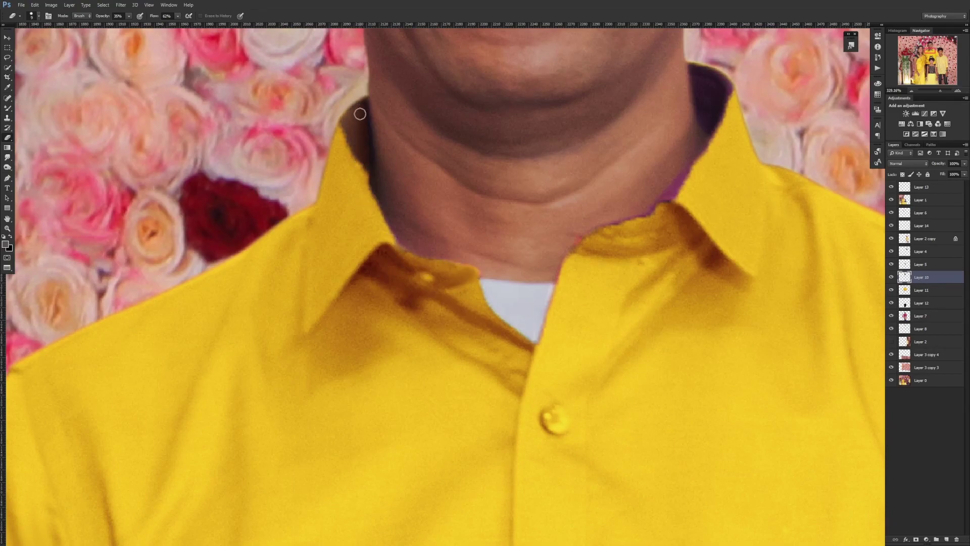
left_click_drag(702, 70, 718, 151)
left_click_drag(668, 196, 717, 137)
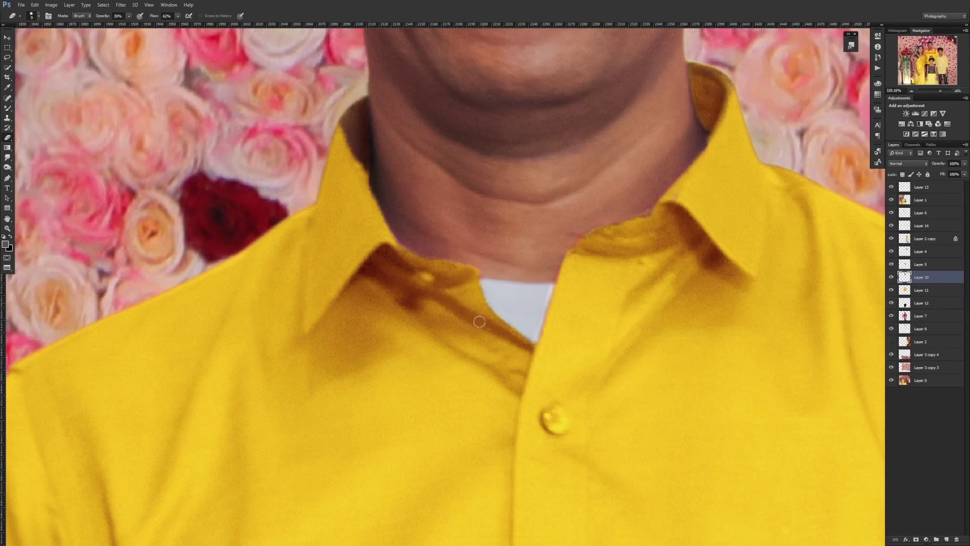
Step: Compare Layer 10 on and off, then erase the fringe from lower collar to shoulder
scroll(480, 321, "down", 1)
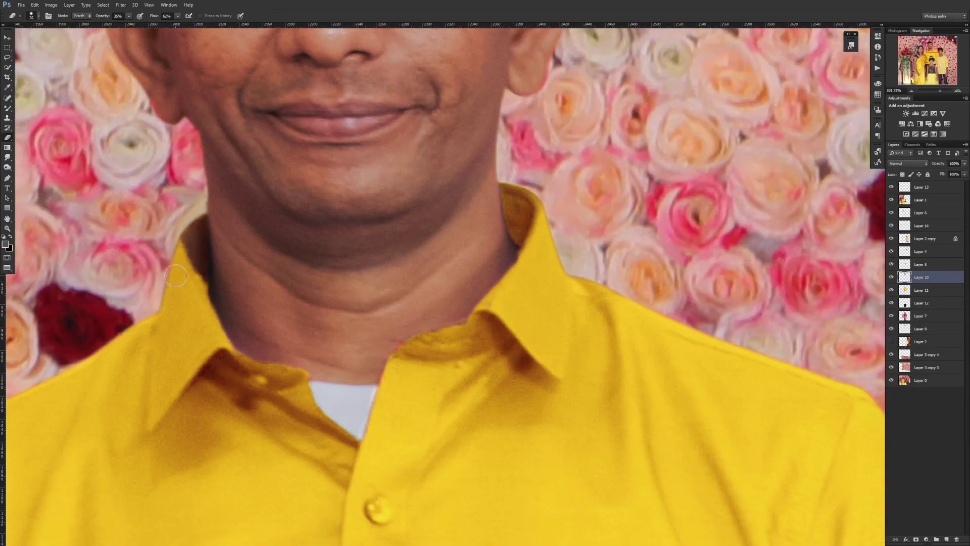
scroll(202, 227, "down", 5)
scroll(567, 362, "up", 4)
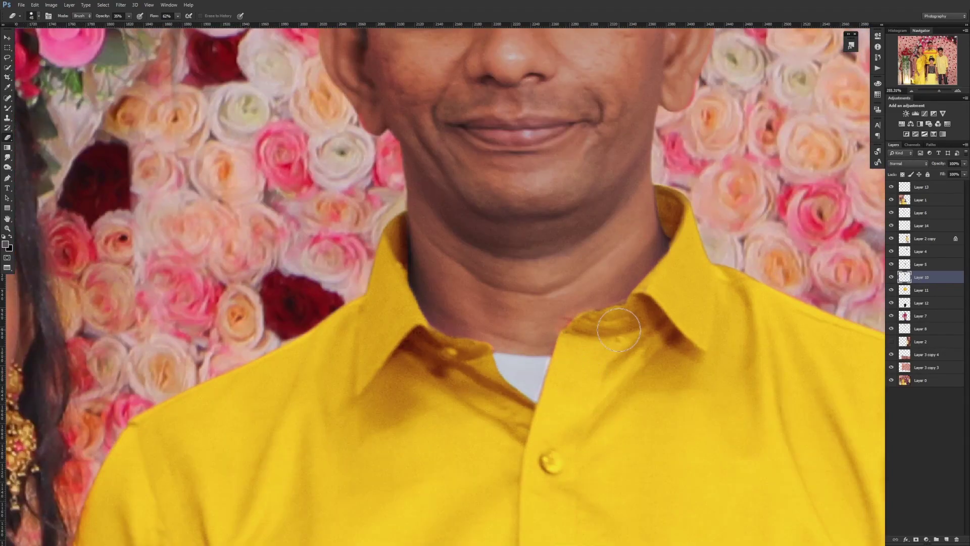
scroll(618, 329, "down", 3)
right_click(620, 357)
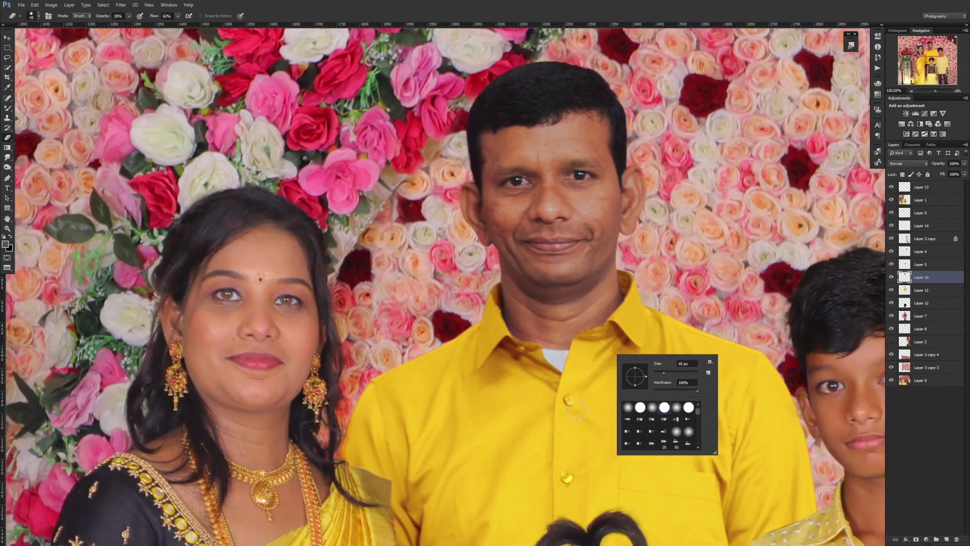
scroll(505, 253, "up", 3)
left_click(891, 276)
left_click(891, 277)
scroll(441, 322, "up", 3)
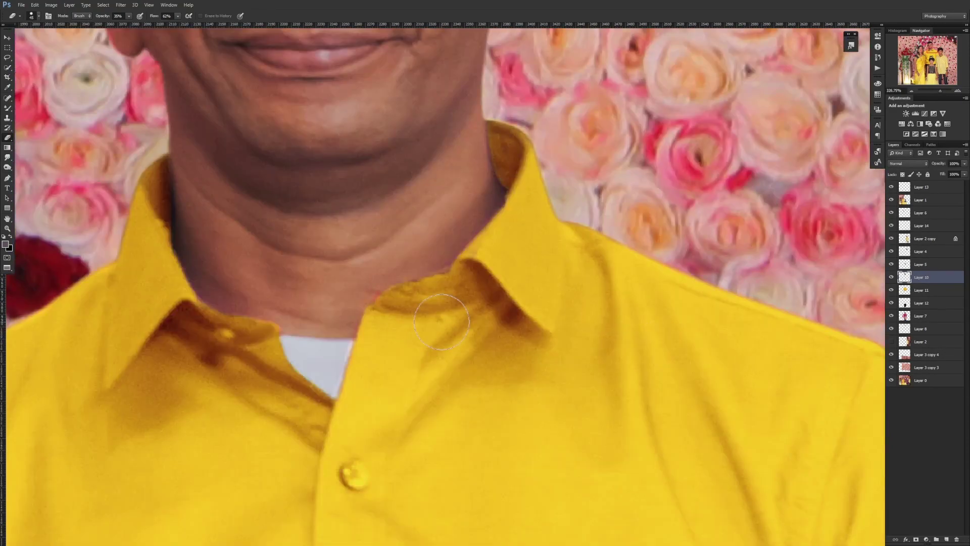
left_click_drag(426, 299, 524, 188)
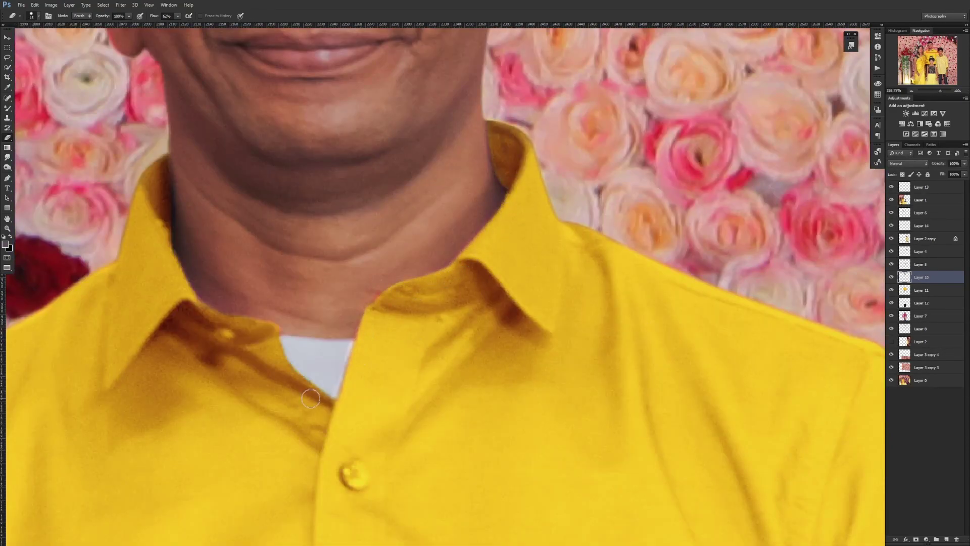
scroll(153, 234, "down", 3)
scroll(153, 234, "down", 2)
scroll(455, 303, "up", 3)
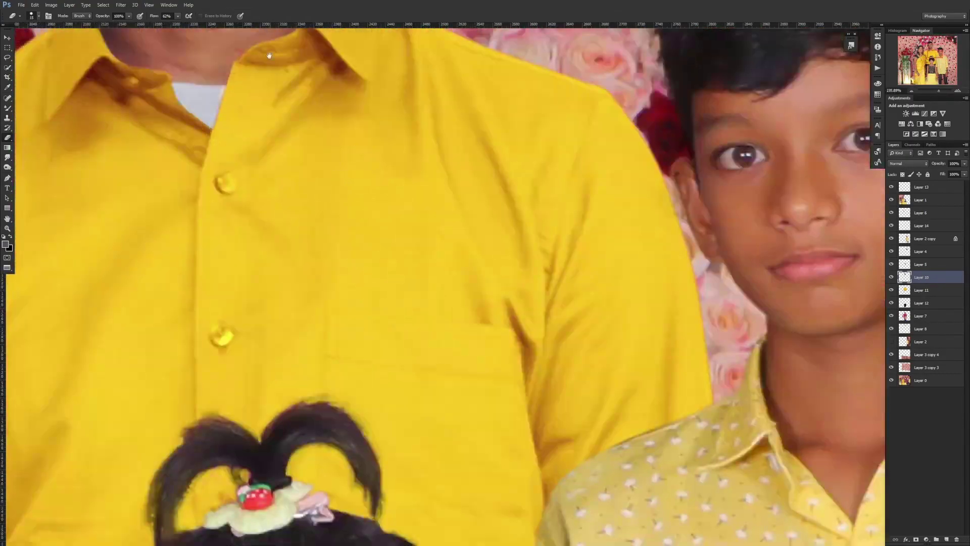
scroll(454, 303, "up", 2)
Step: Smudge the collar edges smooth against the father's neck
key("r")
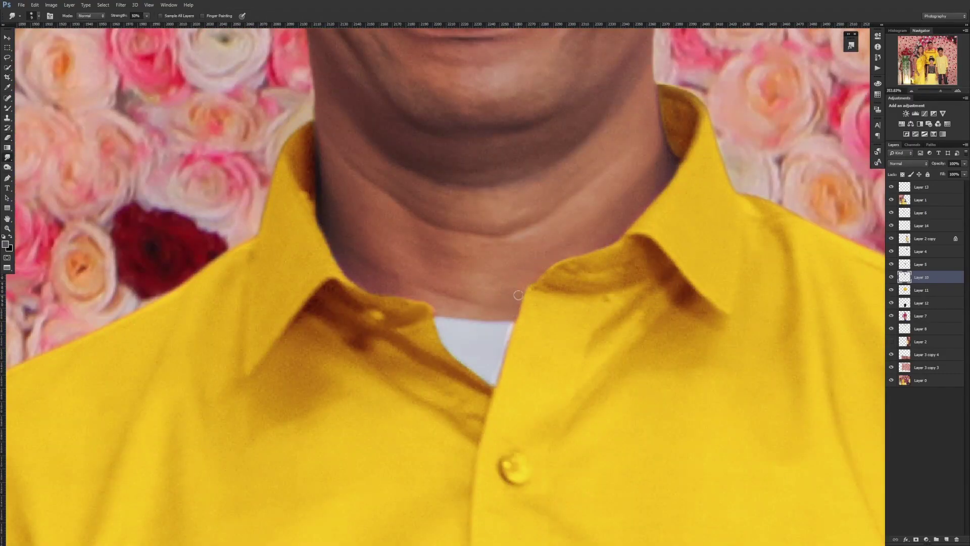
scroll(641, 212, "down", 3)
scroll(641, 212, "down", 2)
scroll(451, 316, "up", 1)
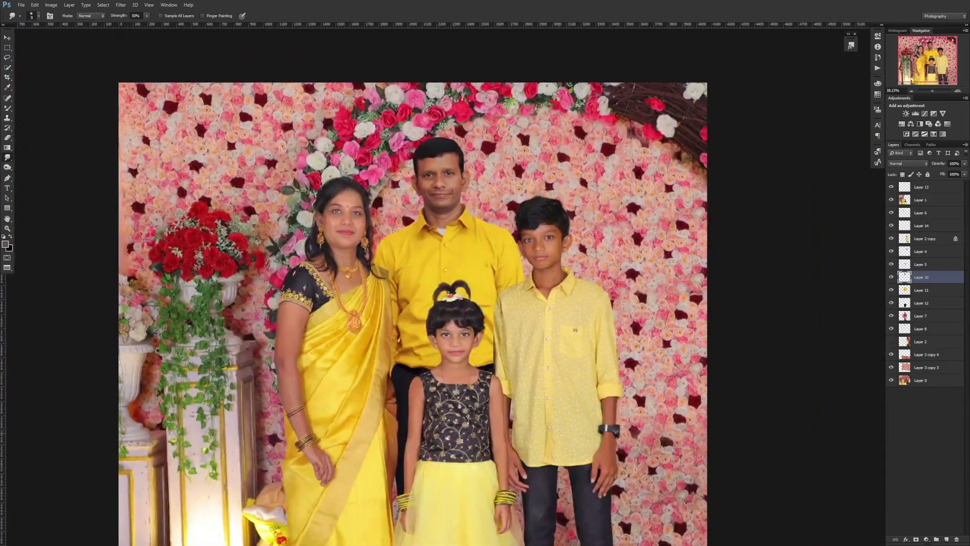